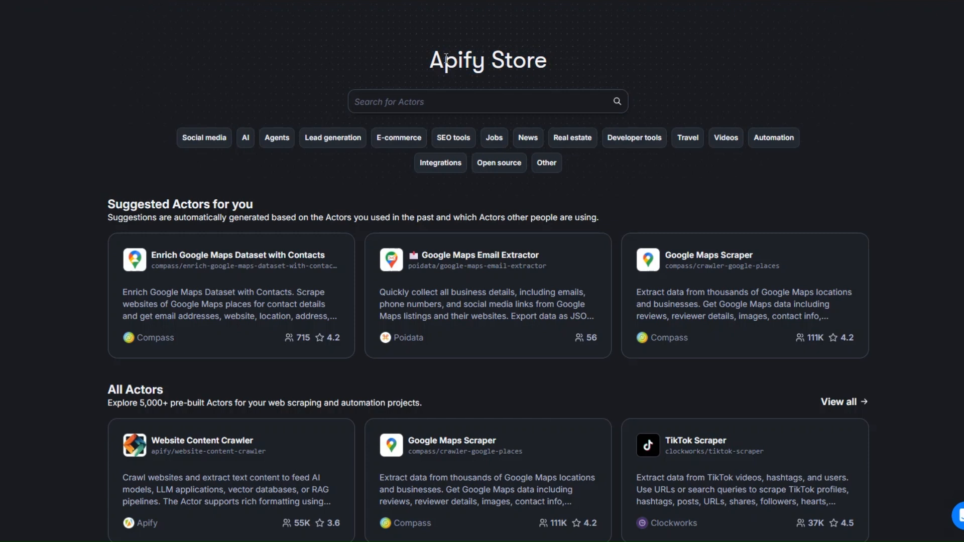
# Search the Apify Store for "reddit email scraper" and open scraper-mind's Mass Reddit Email Scraper.
pyautogui.moveTo(445, 59); pyautogui.dragTo(559, 61)
pyautogui.click(560, 62)
pyautogui.click(430, 98)
pyautogui.write('re')
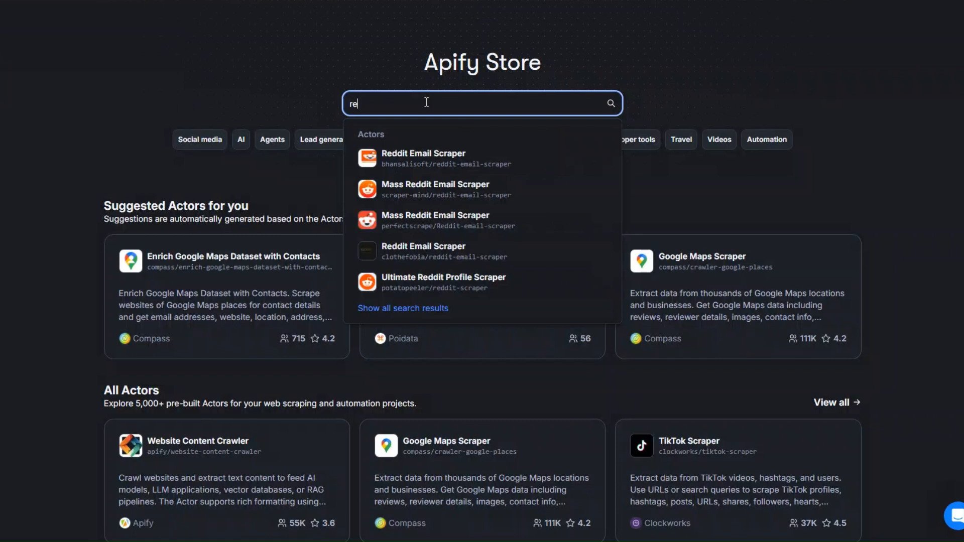
pyautogui.write('ddit')
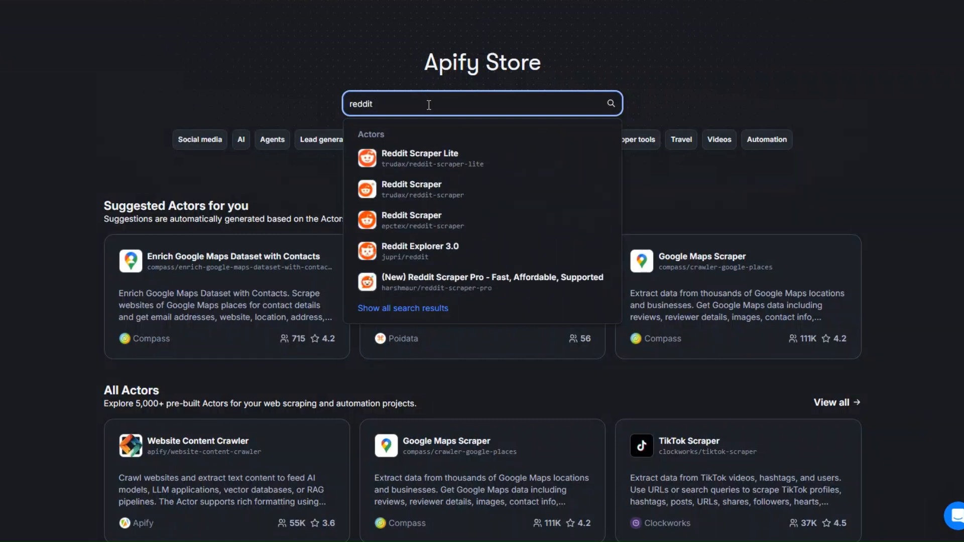
pyautogui.write(' email scr')
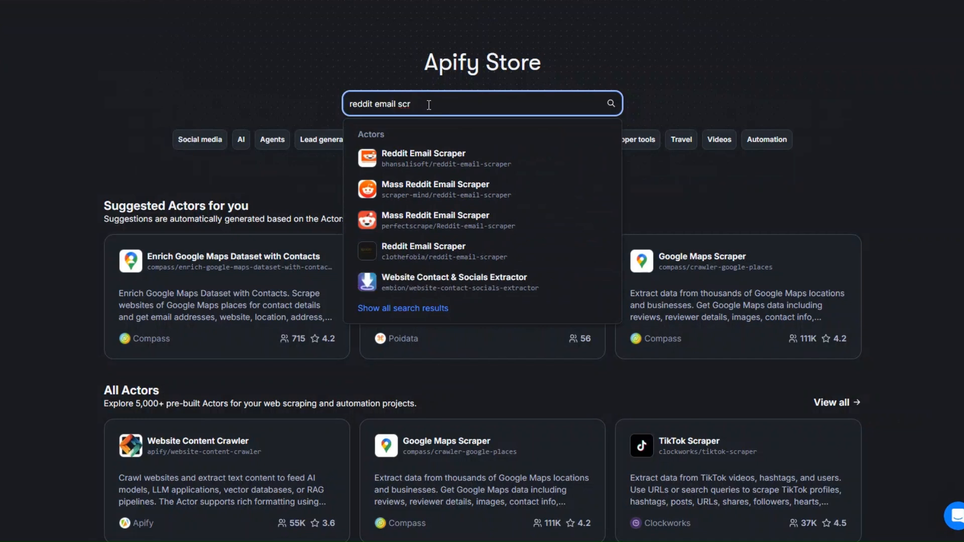
pyautogui.write('aper')
pyautogui.click(611, 102)
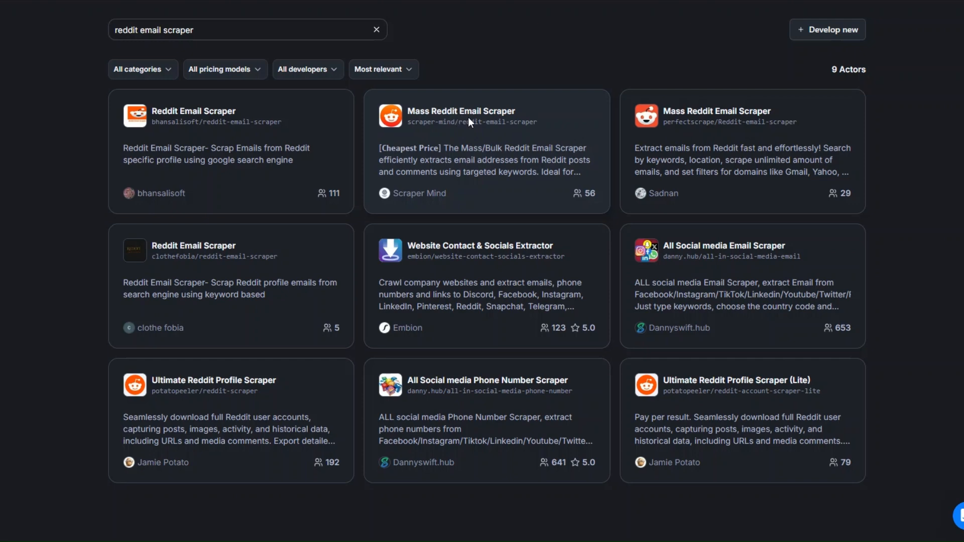
pyautogui.click(482, 113)
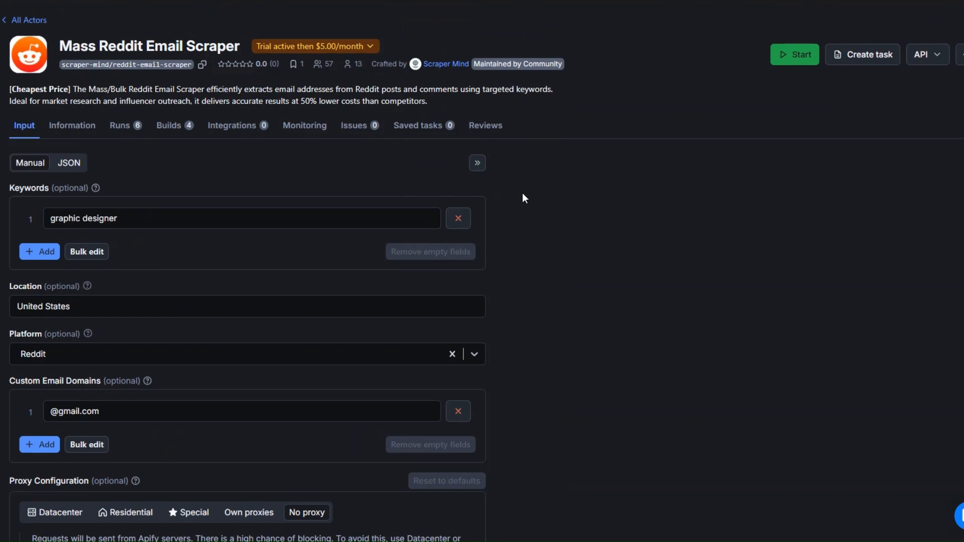
# Review the scraper's input settings for keywords, location, platform and custom email domains.
pyautogui.moveTo(127, 216); pyautogui.dragTo(37, 218)
pyautogui.click(141, 227)
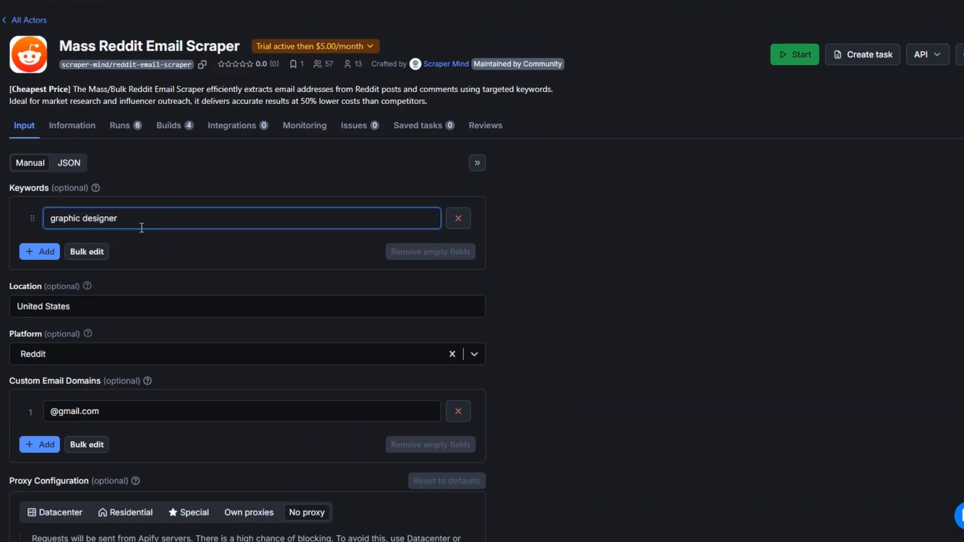
pyautogui.tripleClick(142, 227)
pyautogui.click(138, 221)
pyautogui.scroll(-2, 116, 221)
pyautogui.click(108, 193)
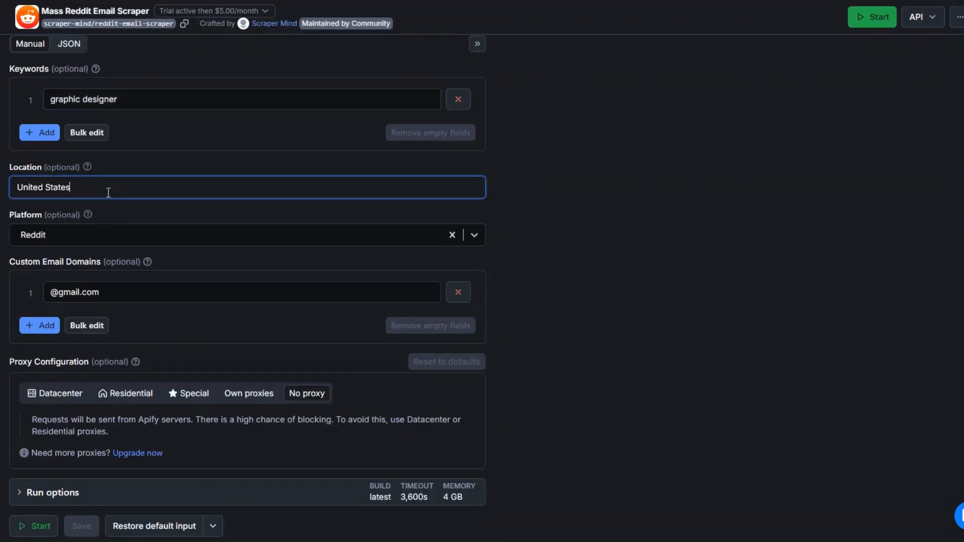
pyautogui.click(108, 235)
pyautogui.scroll(-2, 105, 235)
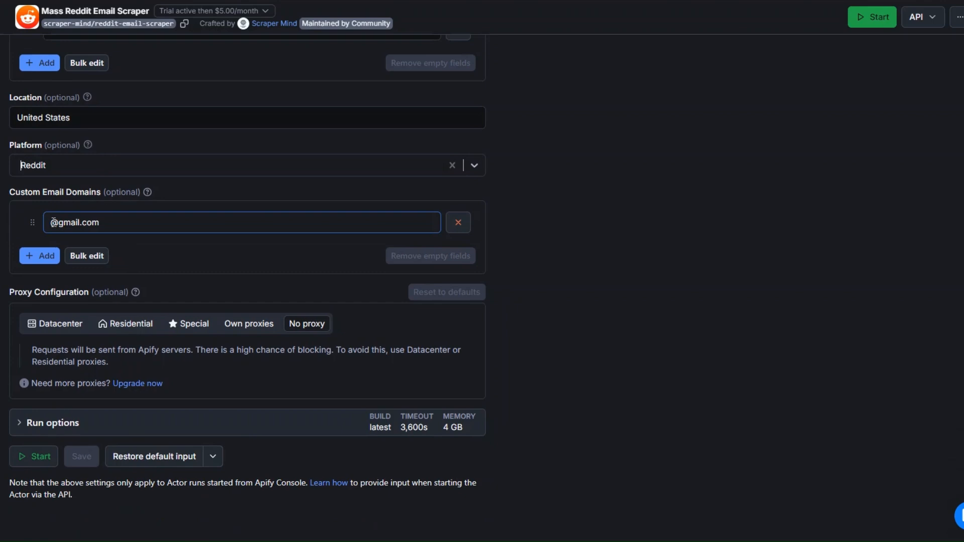
pyautogui.click(116, 222)
pyautogui.scroll(5, 140, 264)
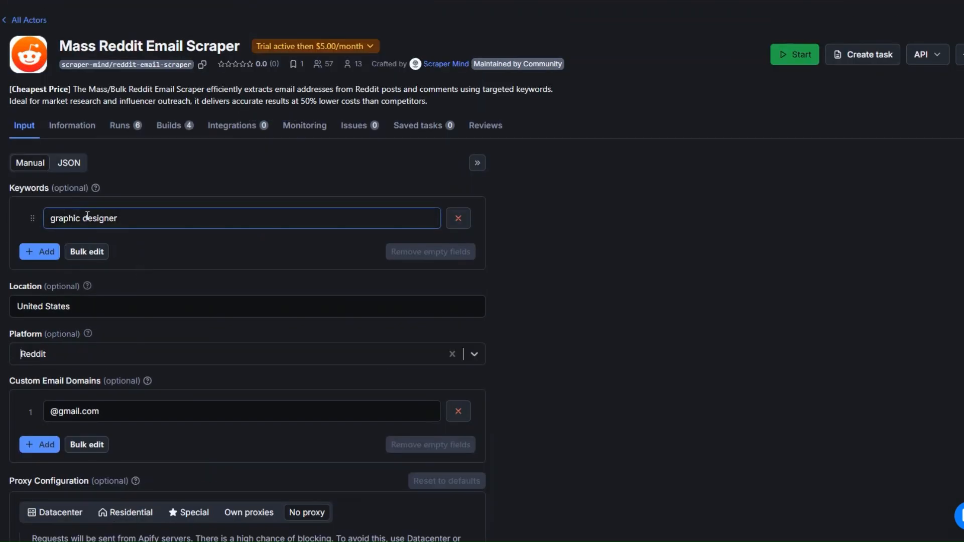
pyautogui.scroll(-5, 151, 219)
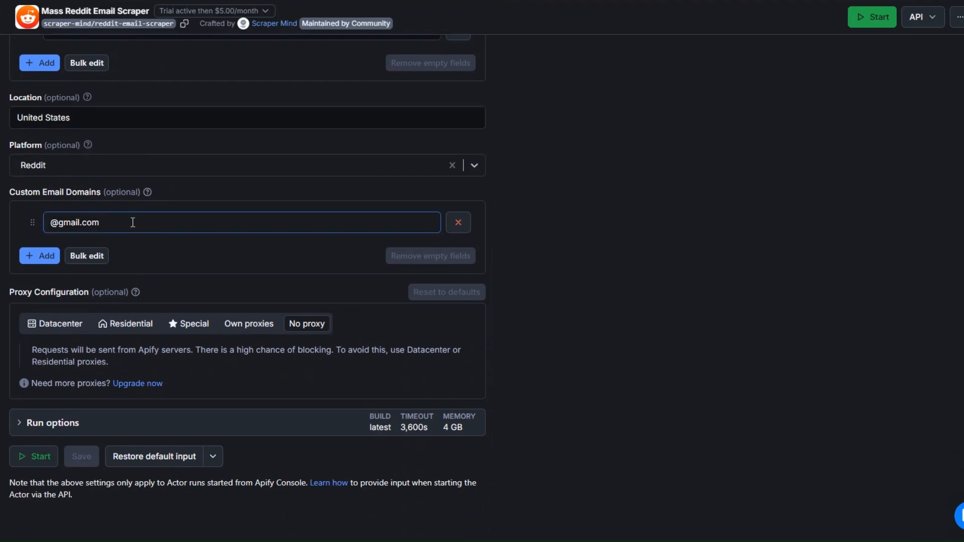
pyautogui.moveTo(133, 222); pyautogui.dragTo(49, 223)
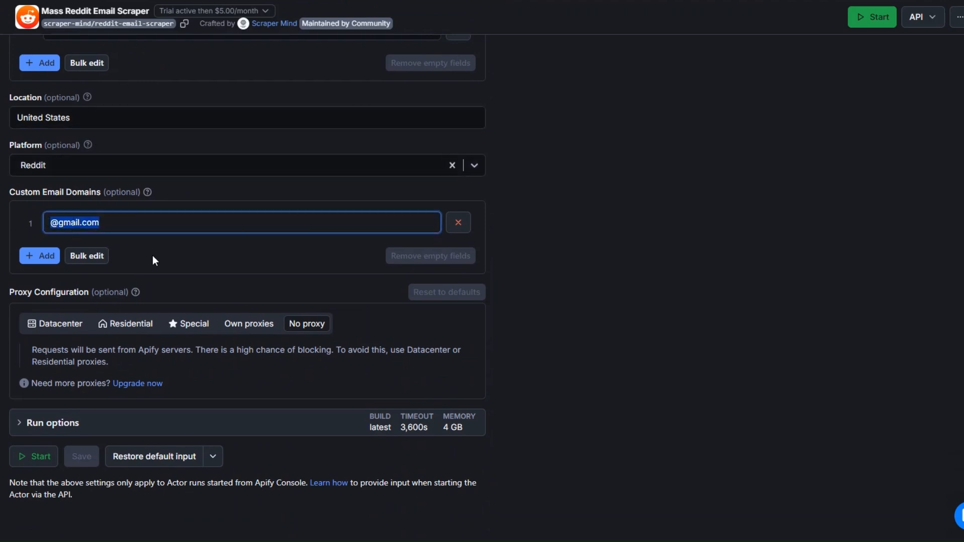
# Start a run of the Mass Reddit Email Scraper with the existing input and show its output.
pyautogui.click(46, 453)
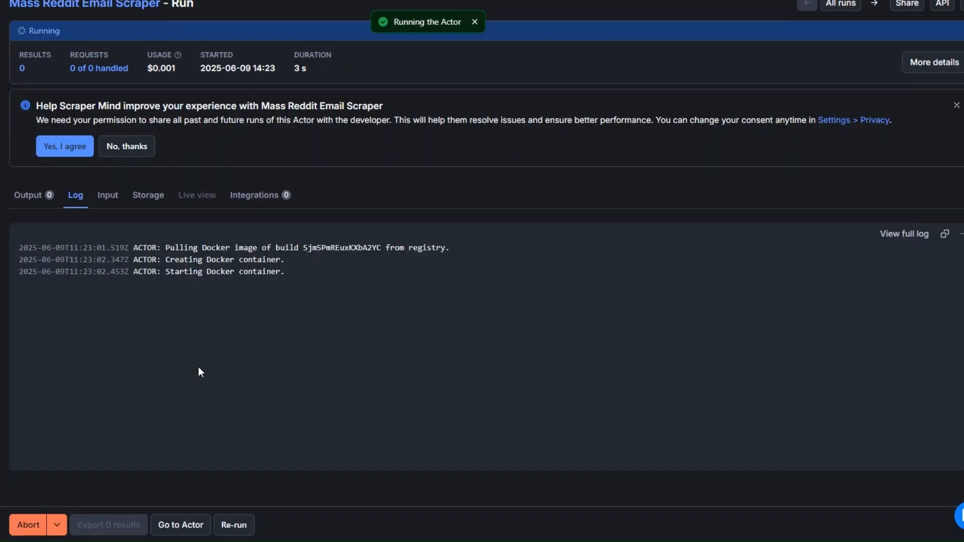
pyautogui.click(26, 195)
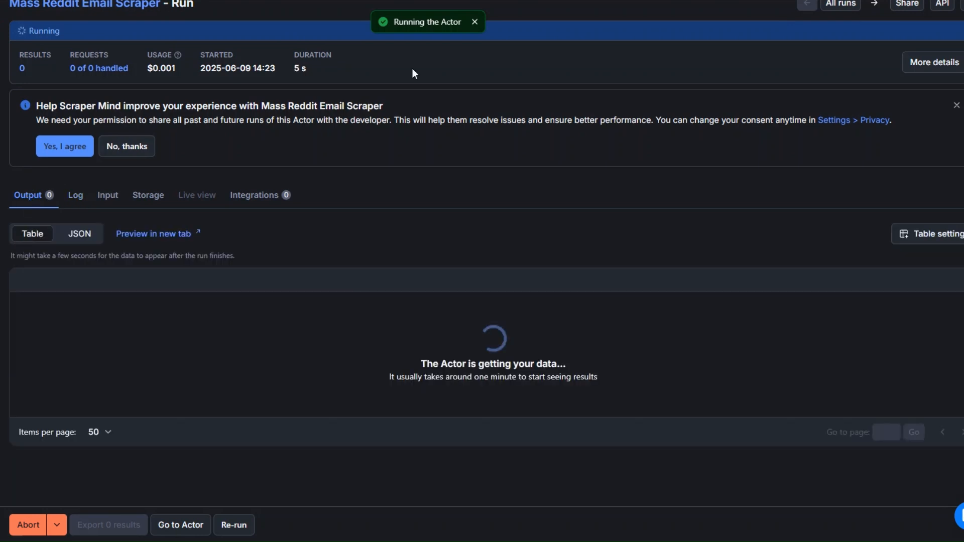
pyautogui.scroll(1, 350, 254)
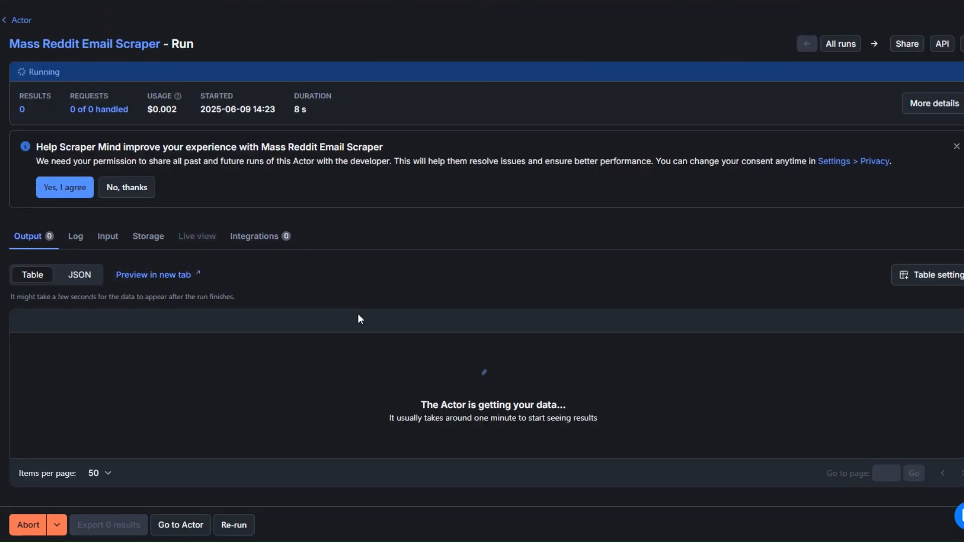
pyautogui.moveTo(390, 399); pyautogui.dragTo(619, 415)
# Examine the run's output table, including the description, email, keyword, title and URL columns.
pyautogui.scroll(-4, 354, 290)
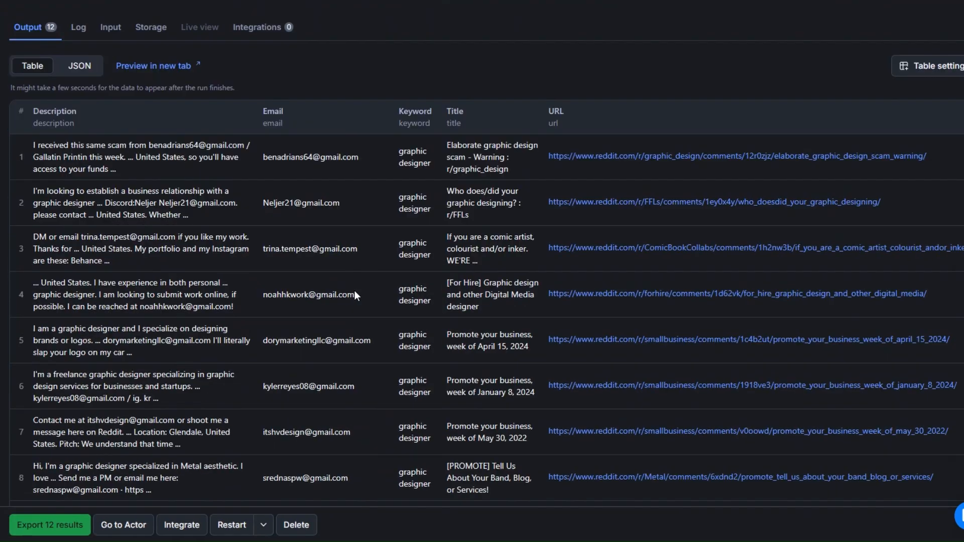
pyautogui.scroll(-5, 354, 291)
pyautogui.scroll(9, 354, 291)
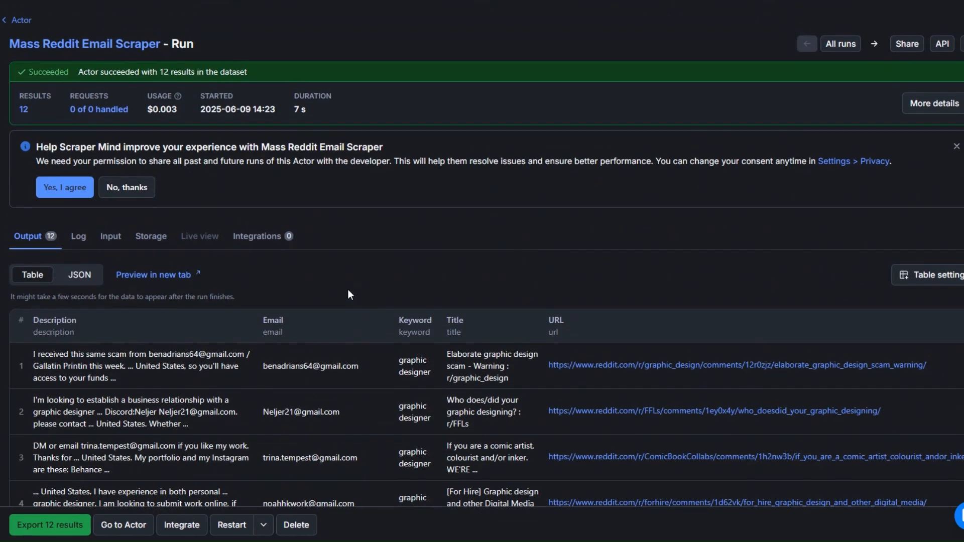
pyautogui.scroll(-9, 309, 261)
pyautogui.scroll(7, 309, 261)
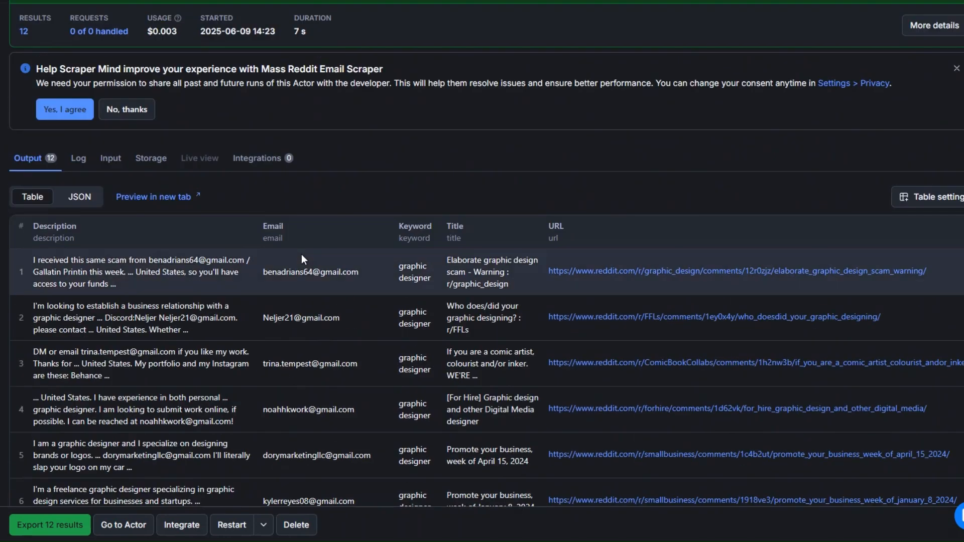
pyautogui.scroll(-3, 246, 276)
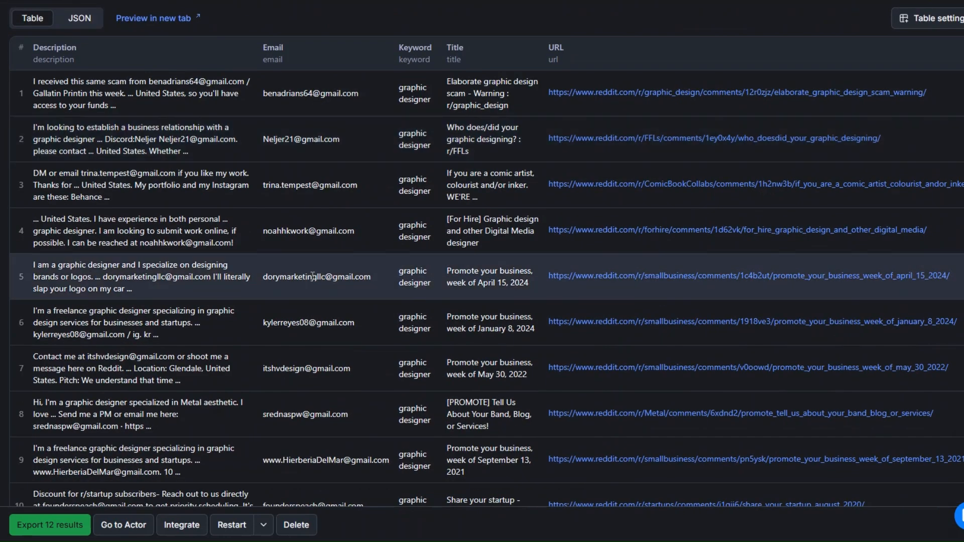
pyautogui.scroll(-3, 312, 276)
pyautogui.scroll(5, 352, 291)
pyautogui.scroll(-5, 391, 301)
pyautogui.scroll(5, 408, 307)
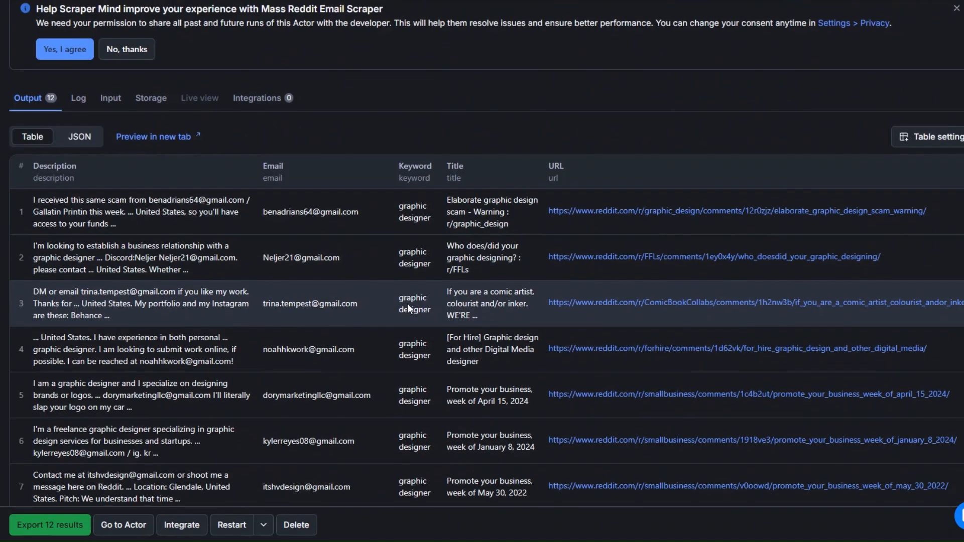
pyautogui.scroll(-5, 407, 303)
pyautogui.scroll(6, 452, 241)
pyautogui.scroll(-4, 490, 187)
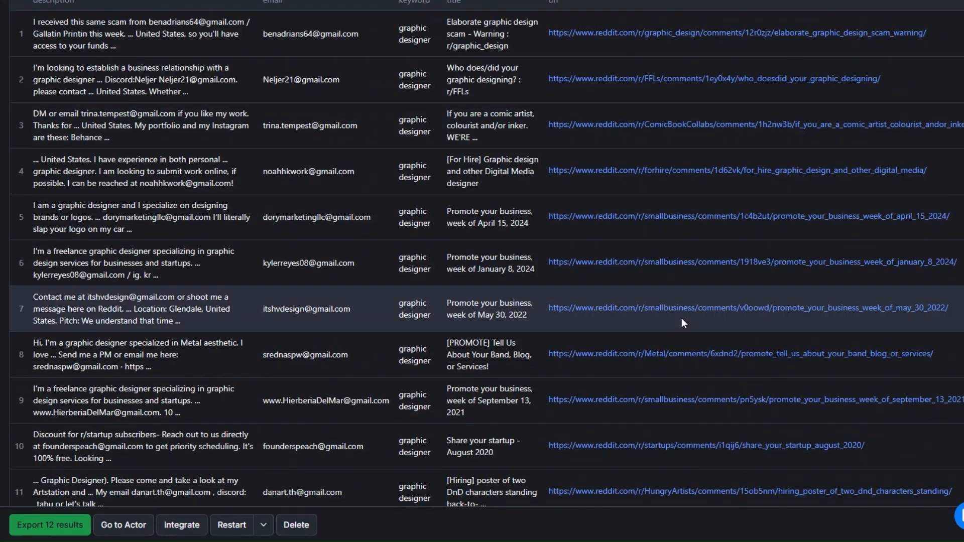
pyautogui.scroll(5, 682, 318)
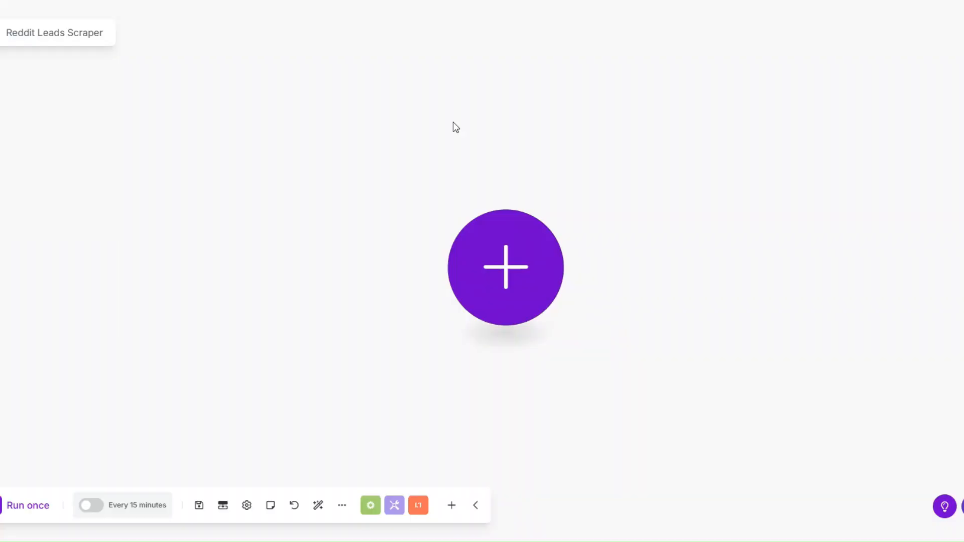
# Switch to the Reddit Leads Scraper scenario in Make and add an Apify Run an Actor module as its first module.
pyautogui.moveTo(483, 265); pyautogui.dragTo(462, 272)
pyautogui.click(463, 277)
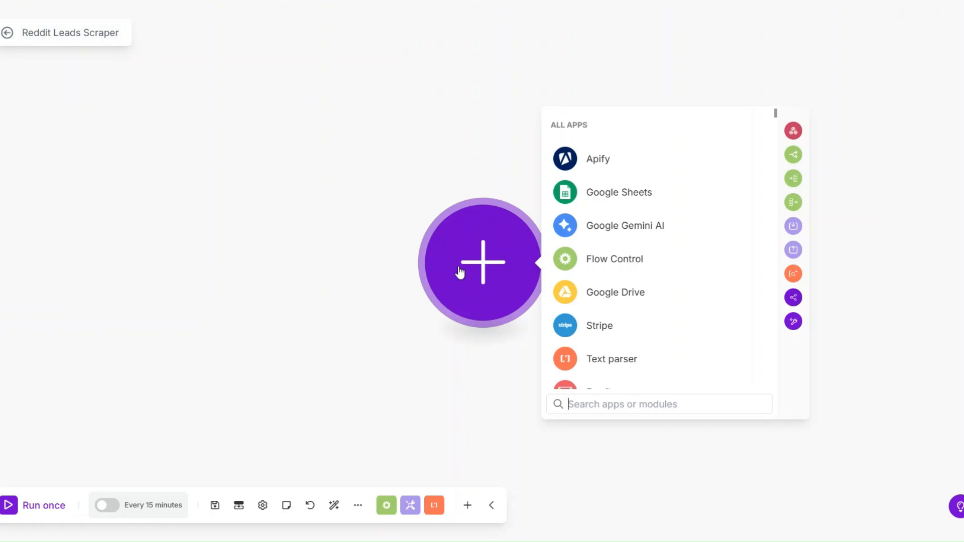
pyautogui.moveTo(460, 273)
pyautogui.mouseDown()
pyautogui.moveTo(482, 274)
pyautogui.moveTo(452, 271)
pyautogui.mouseUp()
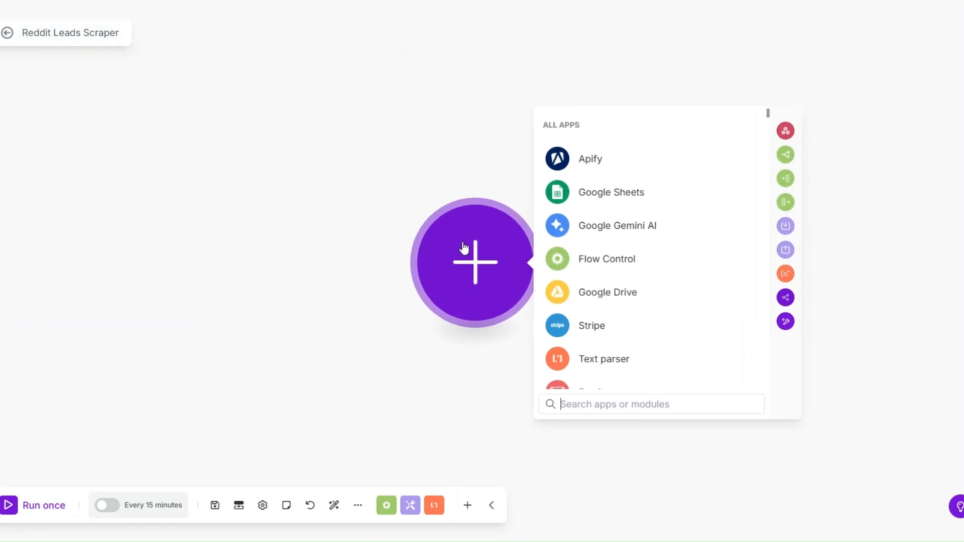
pyautogui.click(591, 156)
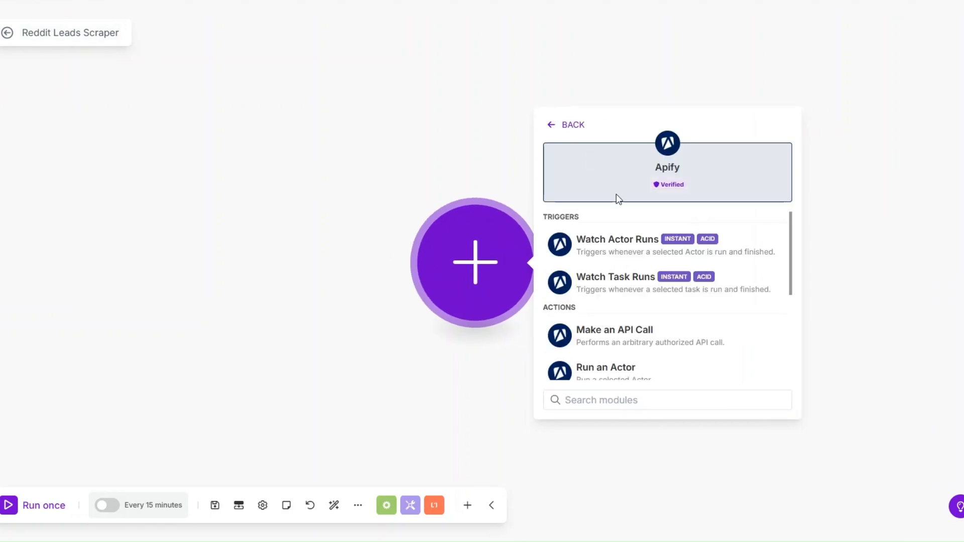
pyautogui.scroll(-3, 634, 242)
pyautogui.click(634, 242)
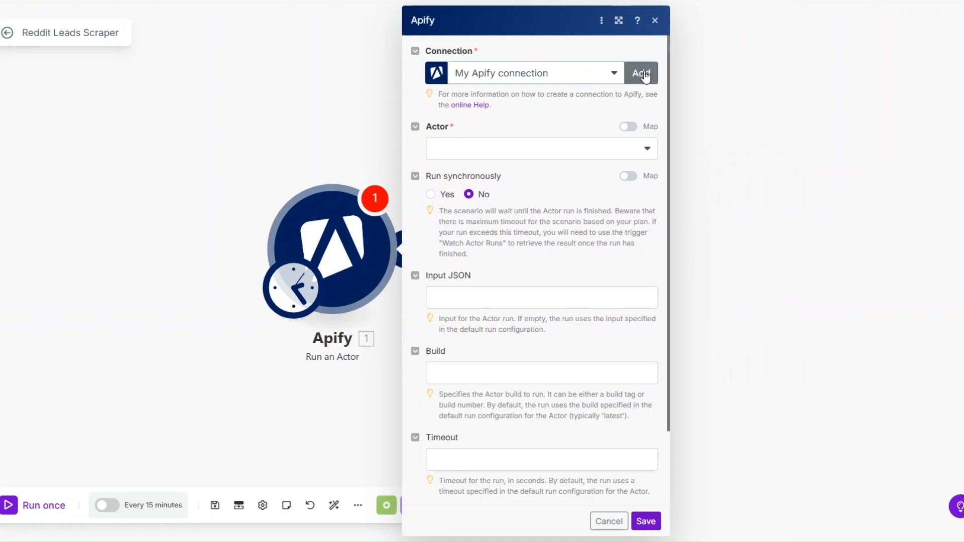
pyautogui.click(642, 74)
pyautogui.click(725, 78)
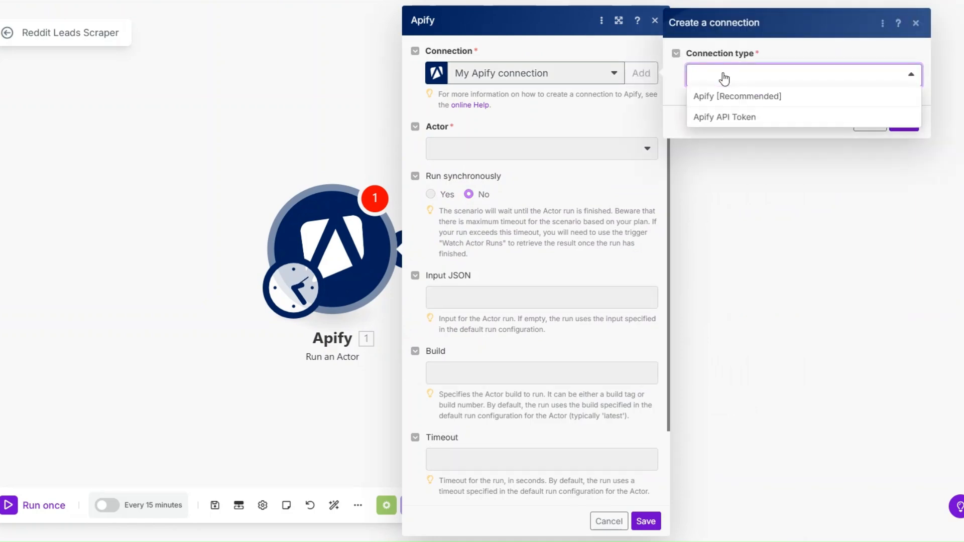
pyautogui.click(725, 97)
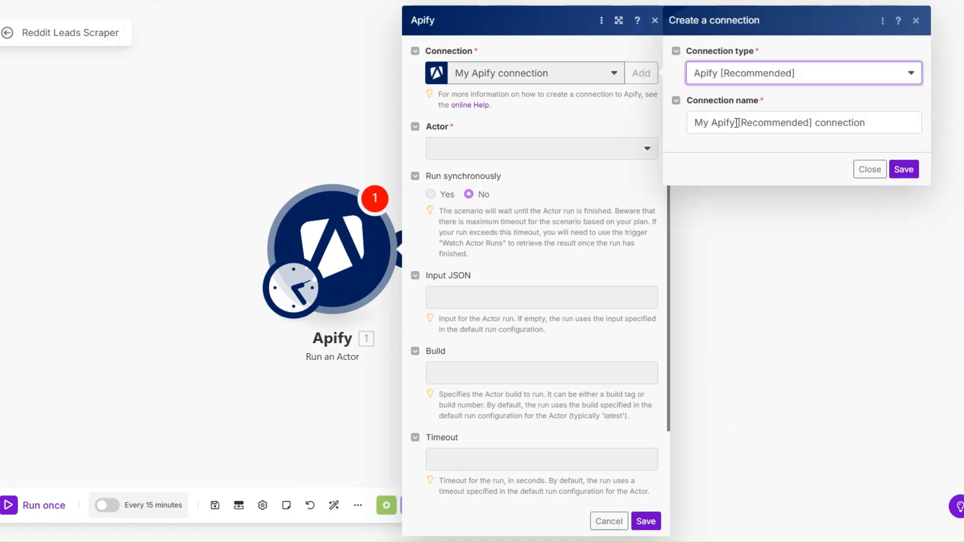
pyautogui.moveTo(736, 124); pyautogui.dragTo(818, 119)
pyautogui.click(891, 129)
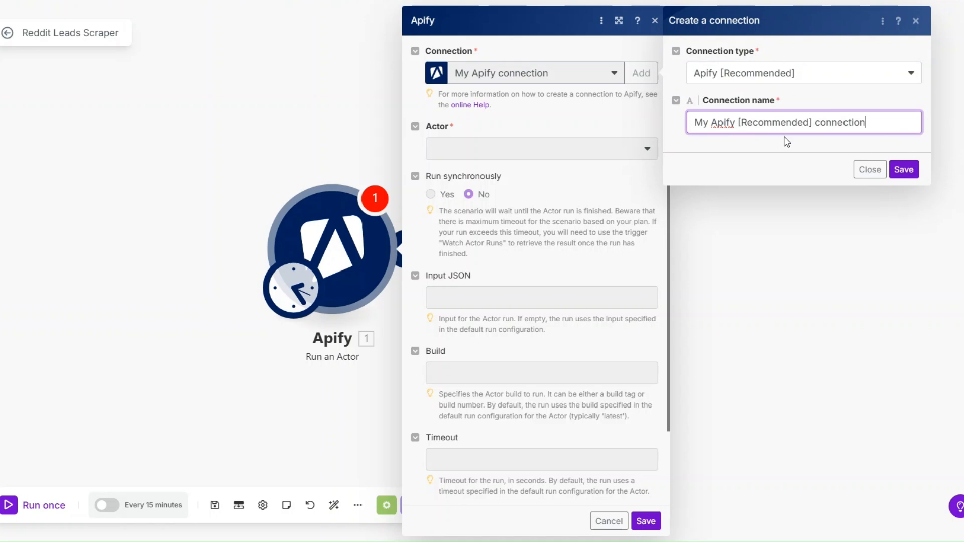
pyautogui.click(869, 171)
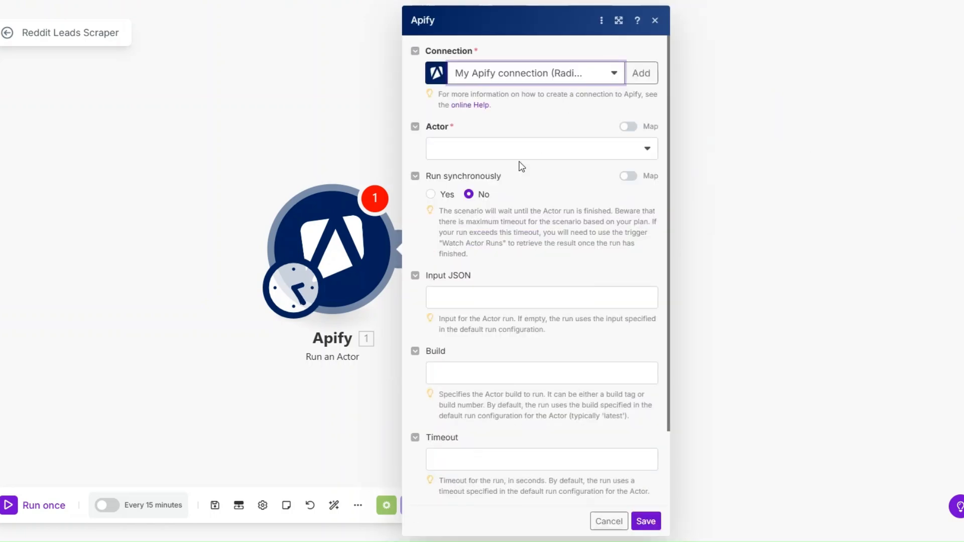
# Set the Apify module's Actor to Mass Reddit Email Scraper and turn on running synchronously.
pyautogui.click(523, 156)
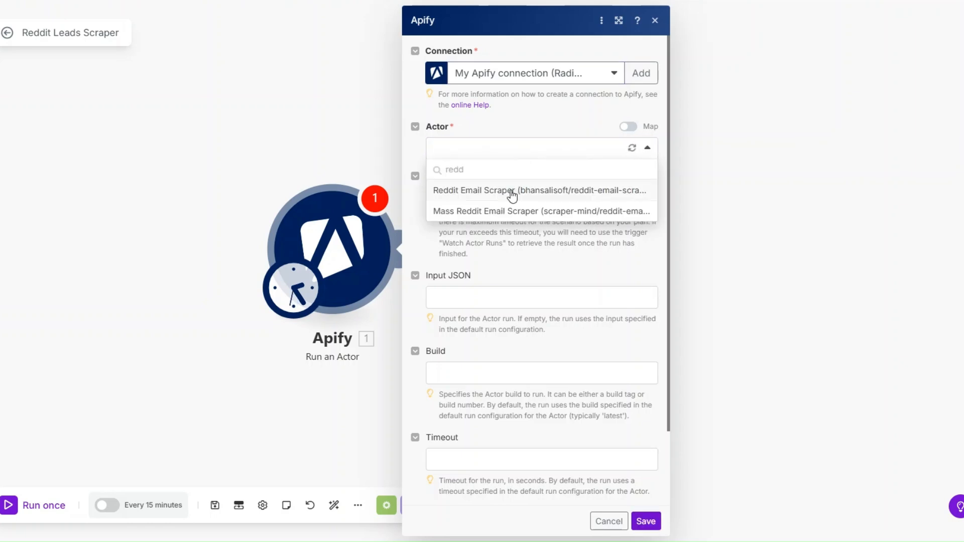
pyautogui.click(511, 210)
pyautogui.click(431, 195)
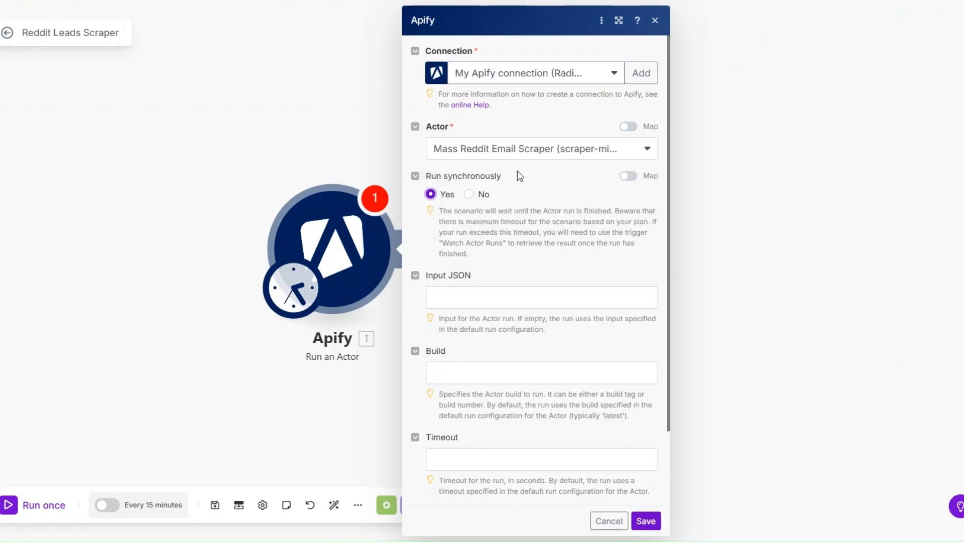
pyautogui.click(466, 302)
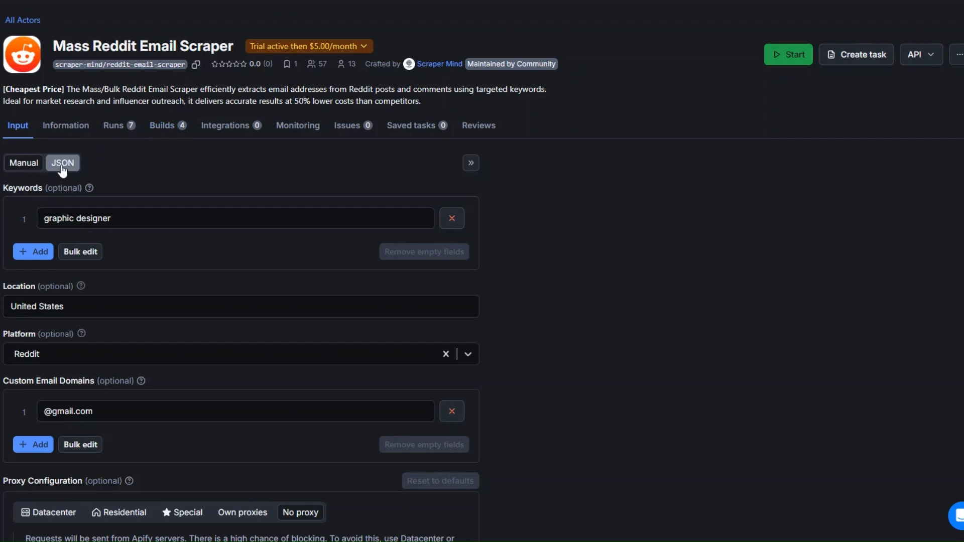
# Switch to the Mass Reddit Email Scraper in Apify and copy its entire input as JSON.
pyautogui.click(59, 164)
pyautogui.moveTo(43, 196); pyautogui.dragTo(78, 345)
pyautogui.rightClick(78, 308)
pyautogui.click(120, 417)
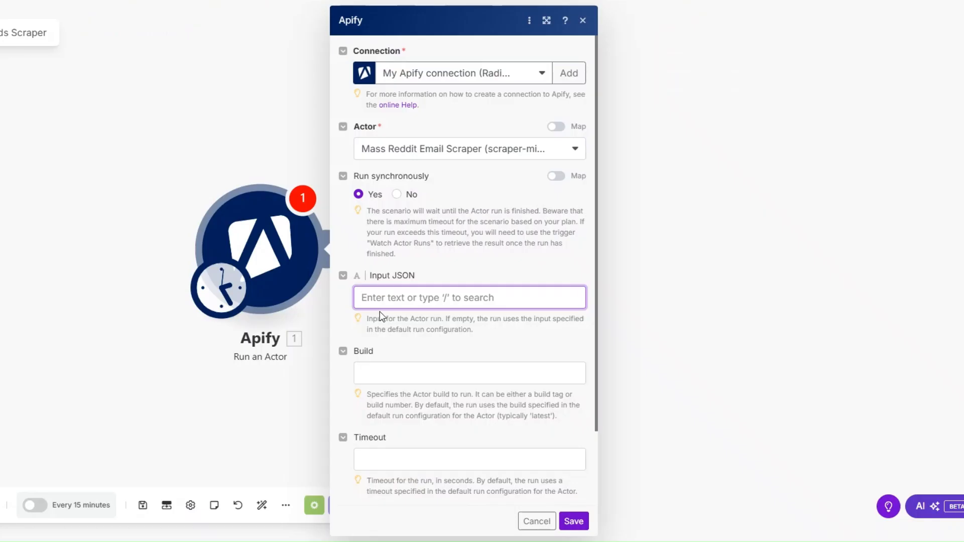
# Switch to JSON Formatter & Validator, paste the copied scraper input and process it.
pyautogui.click(383, 301)
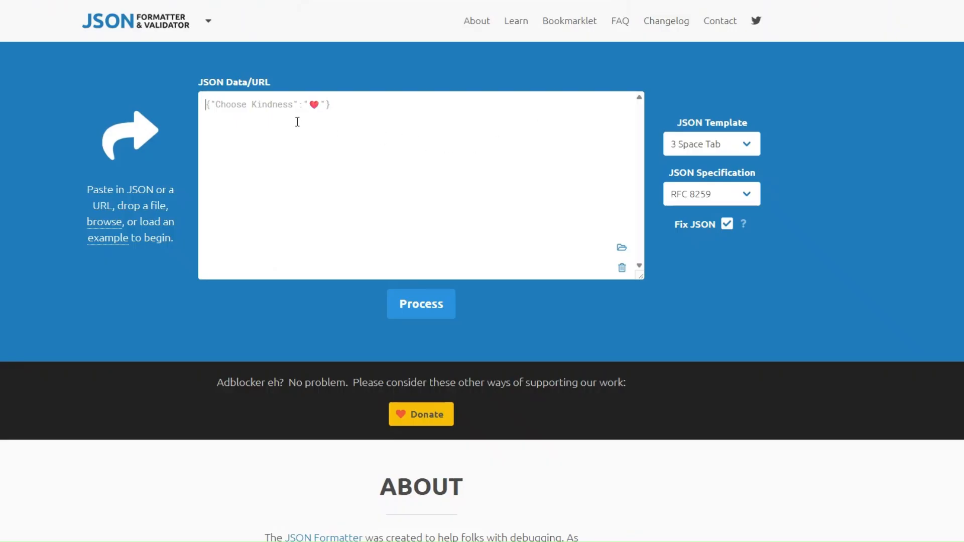
pyautogui.hotkey('ctrl', 'v')
pyautogui.click(401, 314)
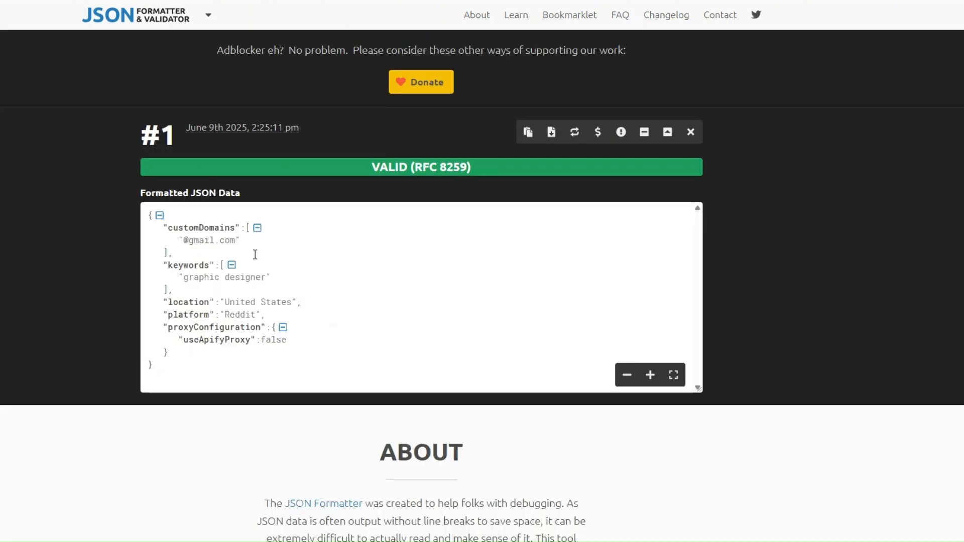
# Copy the formatted JSON, switch to Make, paste it as the Apify module's Input JSON and save the module.
pyautogui.click(527, 132)
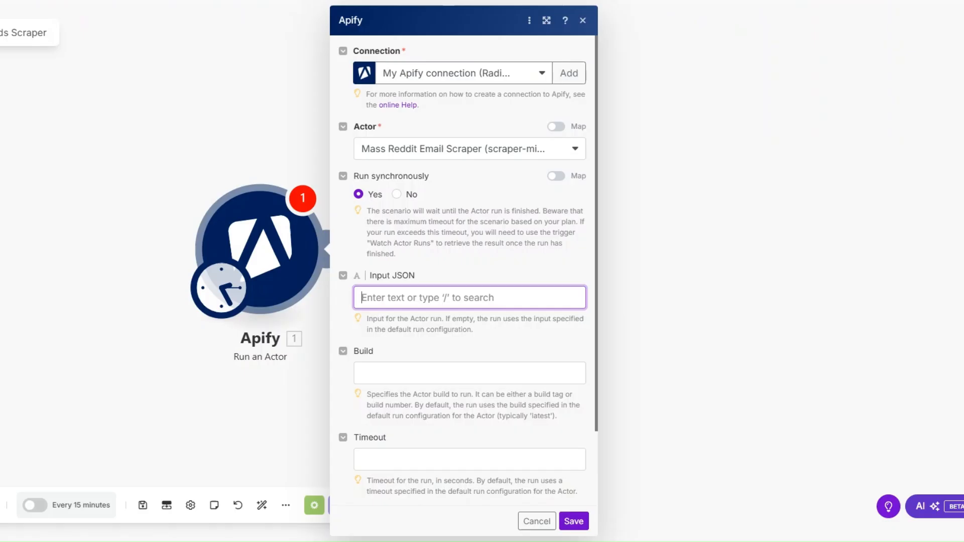
pyautogui.hotkey('ctrl', 'v')
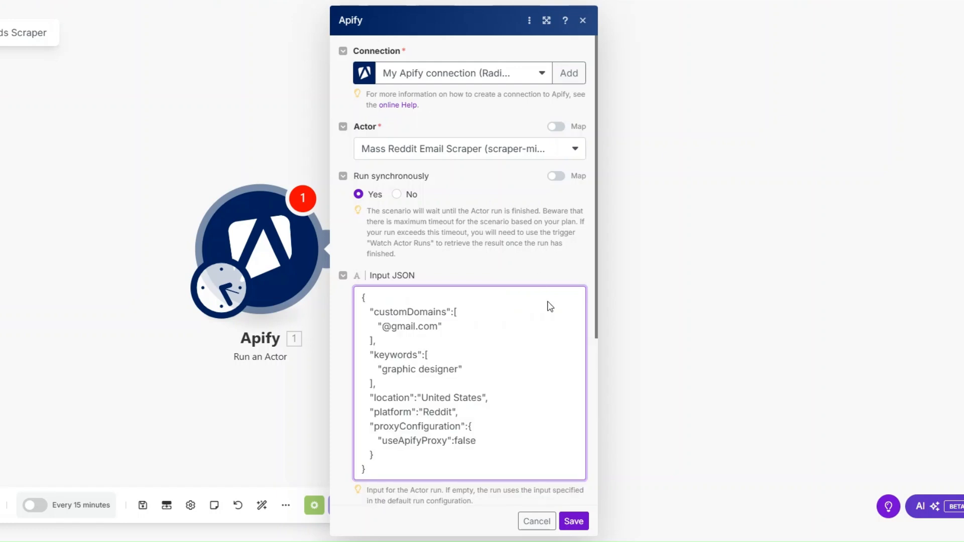
pyautogui.scroll(-3, 550, 306)
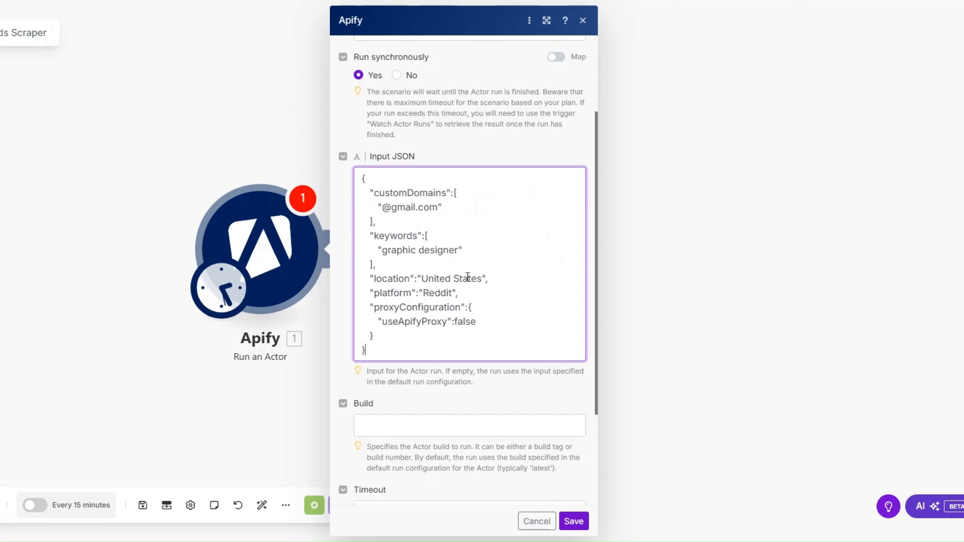
pyautogui.click(581, 522)
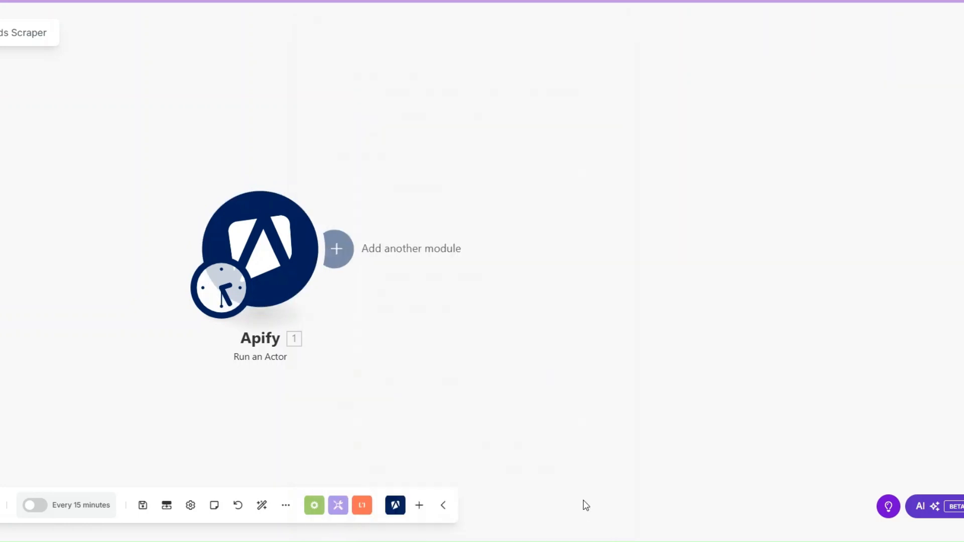
# Rename the Apify Run an Actor module as Reddit Leads Scraper.
pyautogui.rightClick(274, 266)
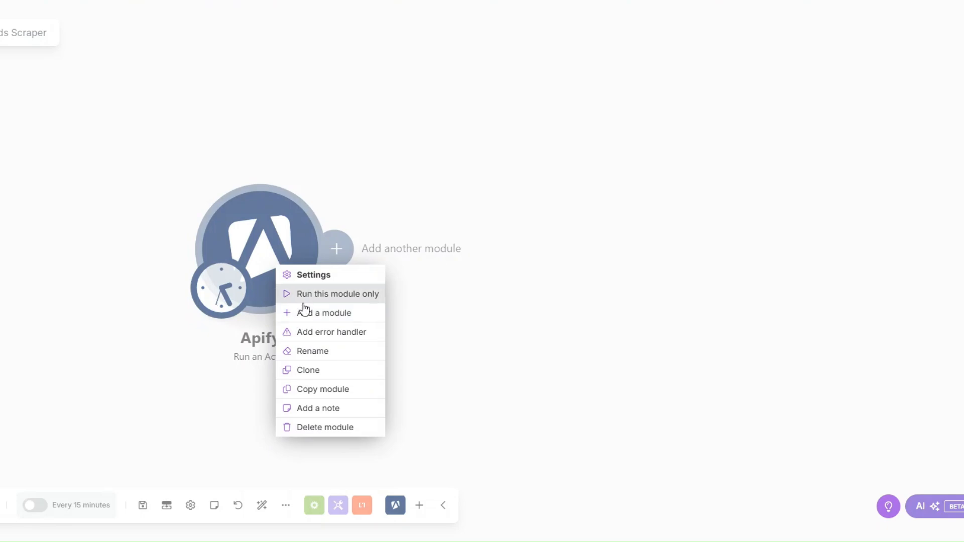
pyautogui.click(302, 353)
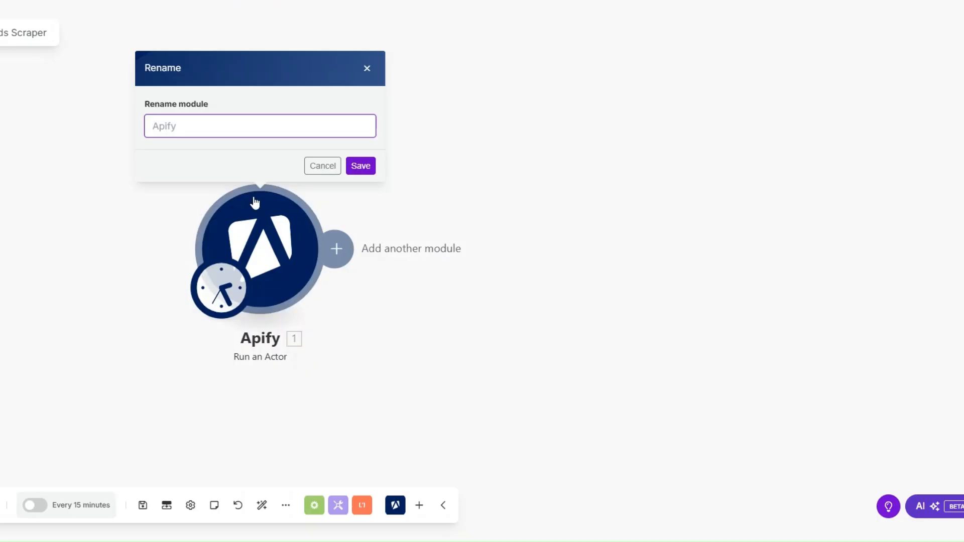
pyautogui.write('Reddit Leads Scraper')
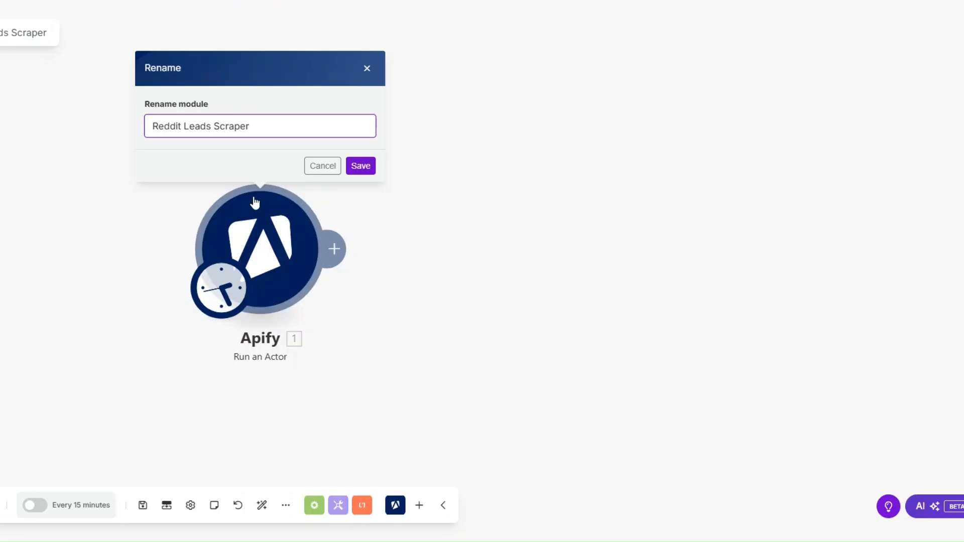
pyautogui.click(360, 167)
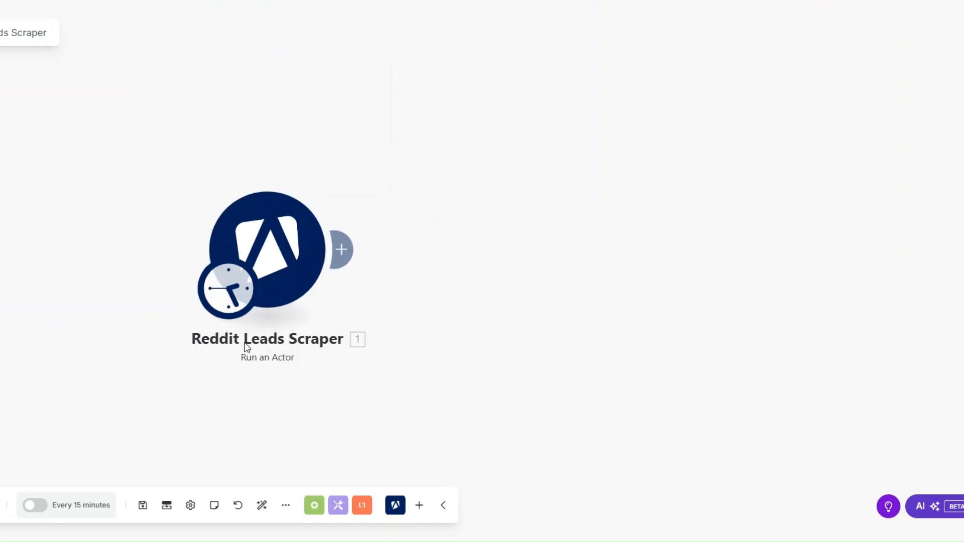
# Add an Apify Get Dataset Items module after the Reddit Leads Scraper module.
pyautogui.click(321, 238)
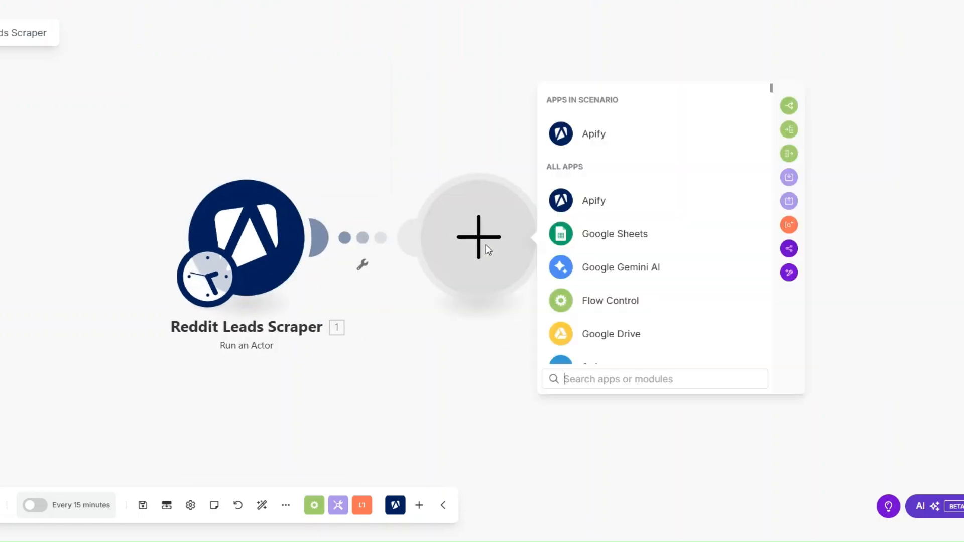
pyautogui.click(607, 145)
pyautogui.scroll(-2, 637, 266)
pyautogui.click(631, 336)
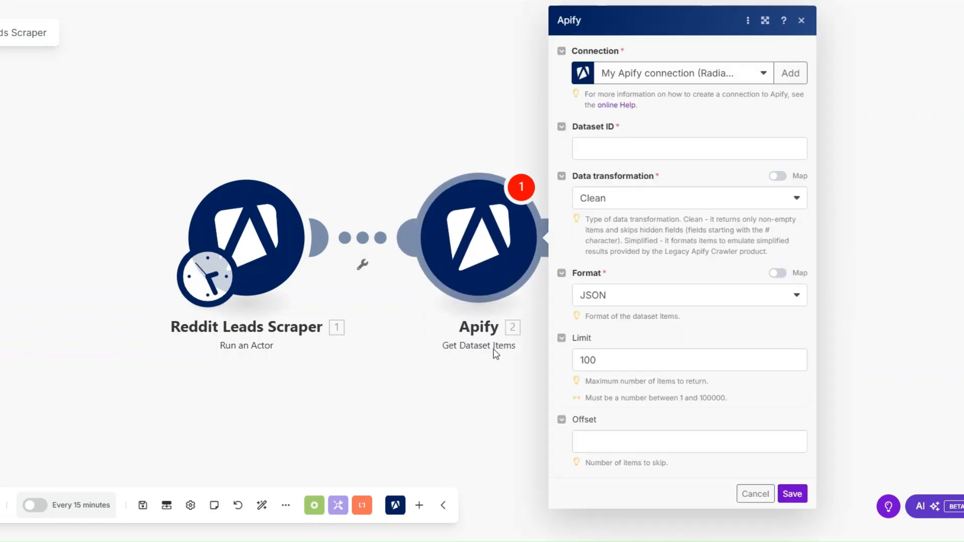
# Map the Dataset ID to the Reddit Leads Scraper's defaultDatasetId, set the limit to 1000 and save the module.
pyautogui.click(645, 146)
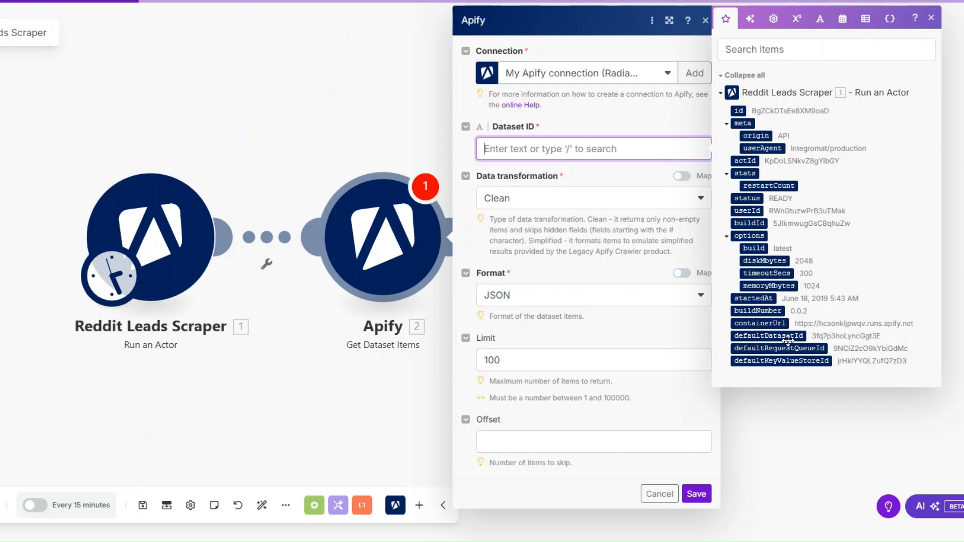
pyautogui.moveTo(788, 340); pyautogui.dragTo(554, 148)
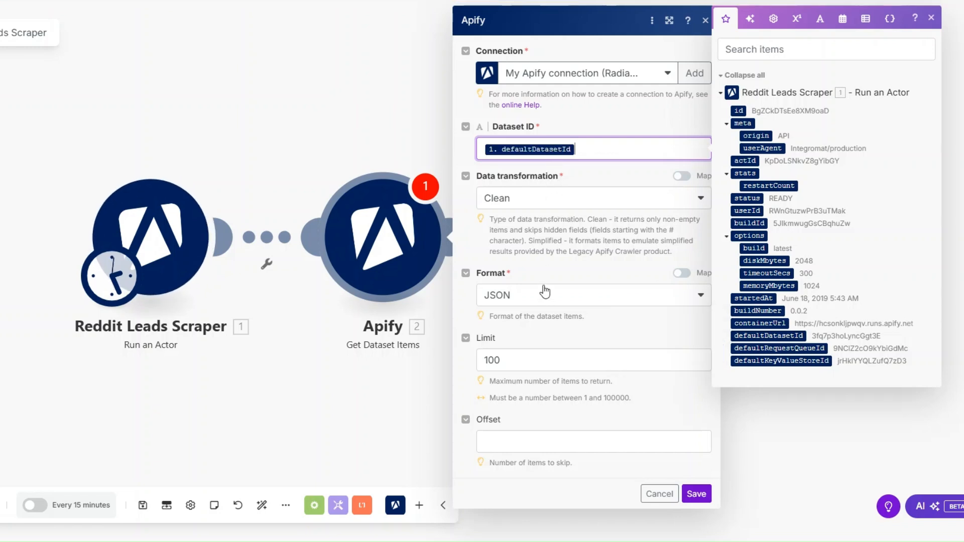
pyautogui.click(524, 360)
pyautogui.write('0')
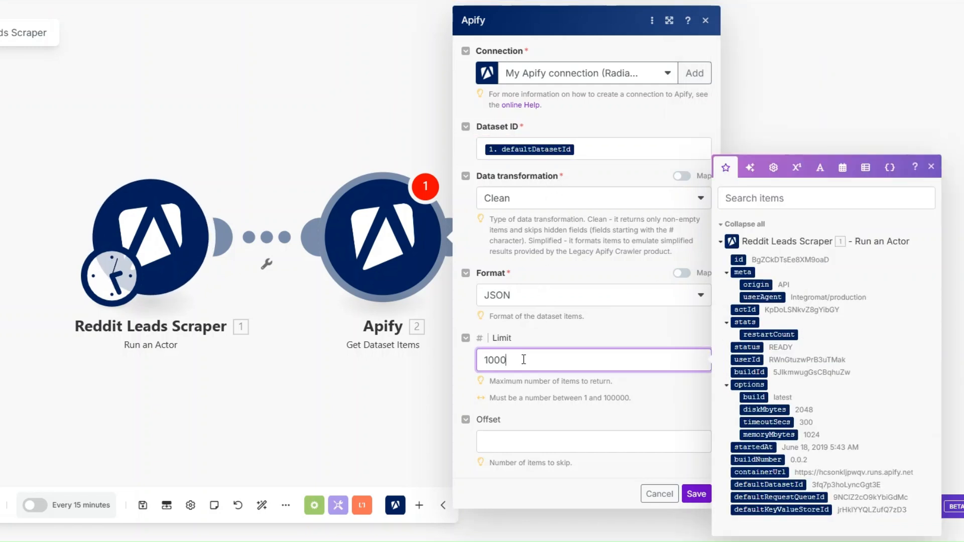
pyautogui.click(700, 494)
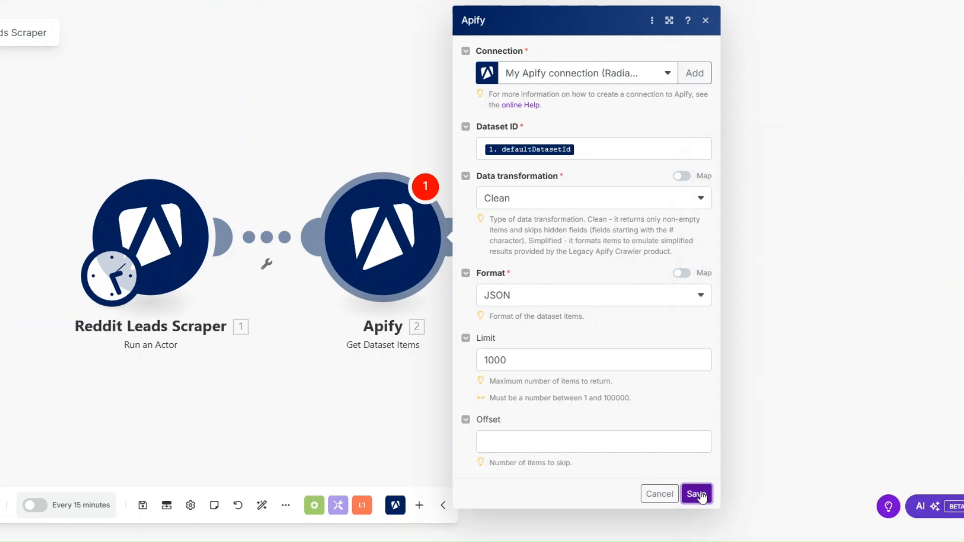
# Rename the Apify Get Dataset Items module as Get Reddit Leads.
pyautogui.rightClick(356, 240)
pyautogui.click(398, 315)
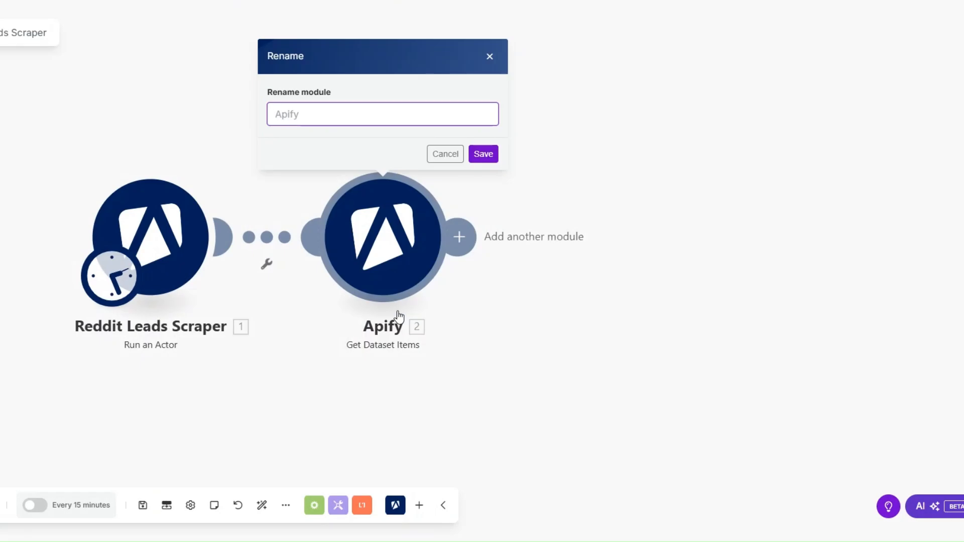
pyautogui.write('Get Reddit L')
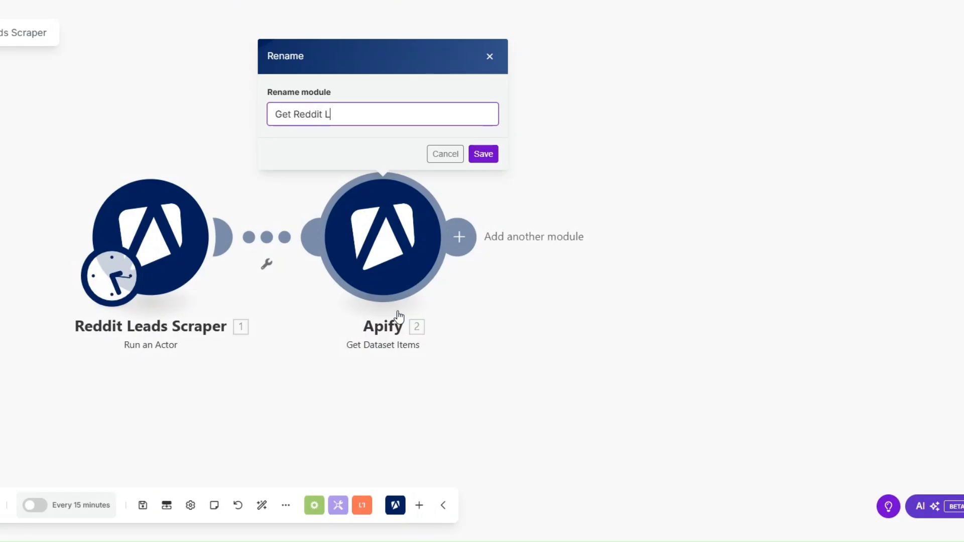
pyautogui.write('eads')
pyautogui.click(485, 155)
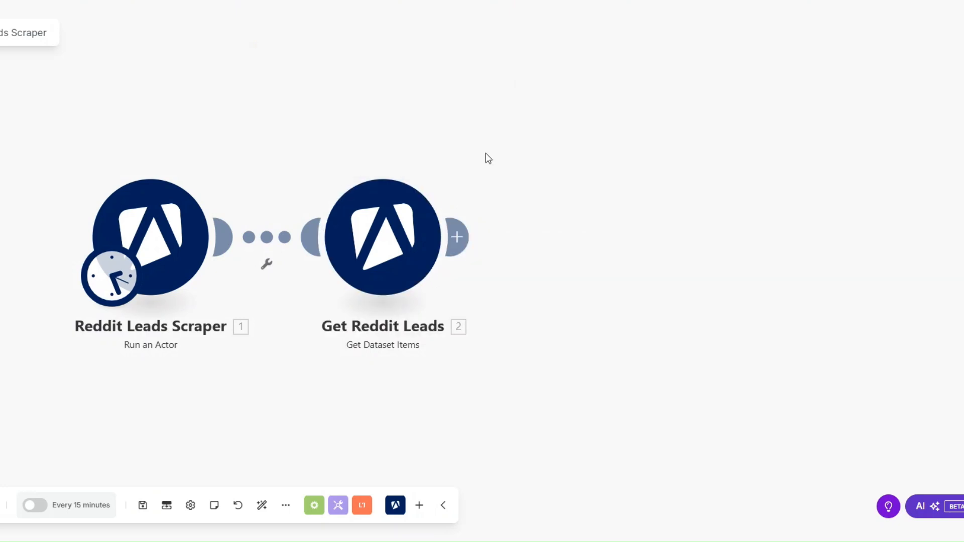
# Run the scenario once and check the Reddit Leads Scraper module's output status and the keyword and platform in its Input JSON.
pyautogui.moveTo(248, 359); pyautogui.dragTo(340, 362)
pyautogui.moveTo(258, 386); pyautogui.dragTo(252, 379)
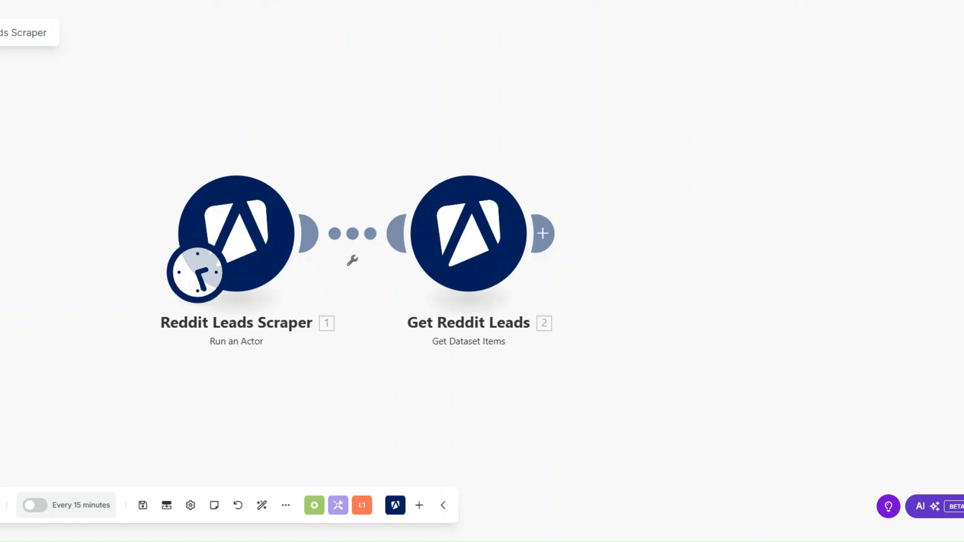
pyautogui.moveTo(219, 401); pyautogui.dragTo(243, 396)
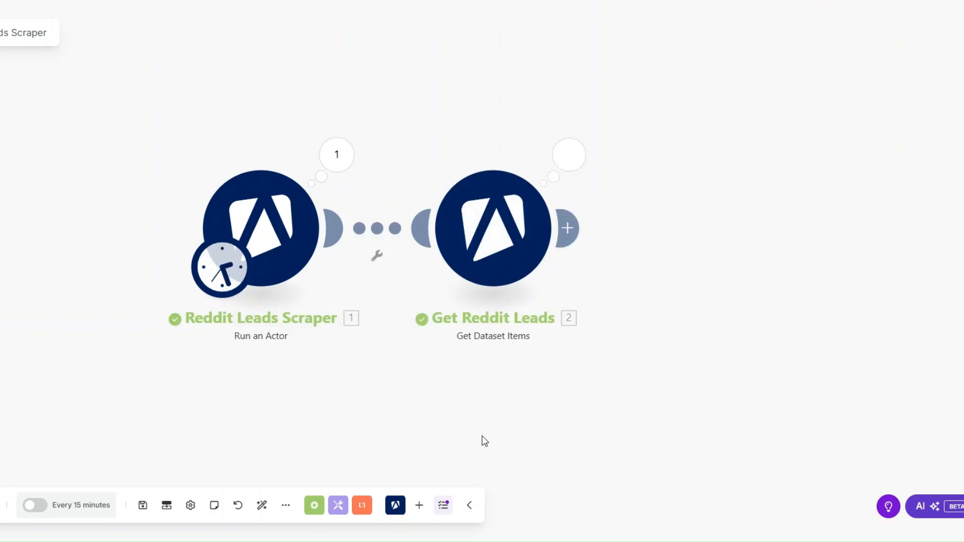
pyautogui.click(337, 156)
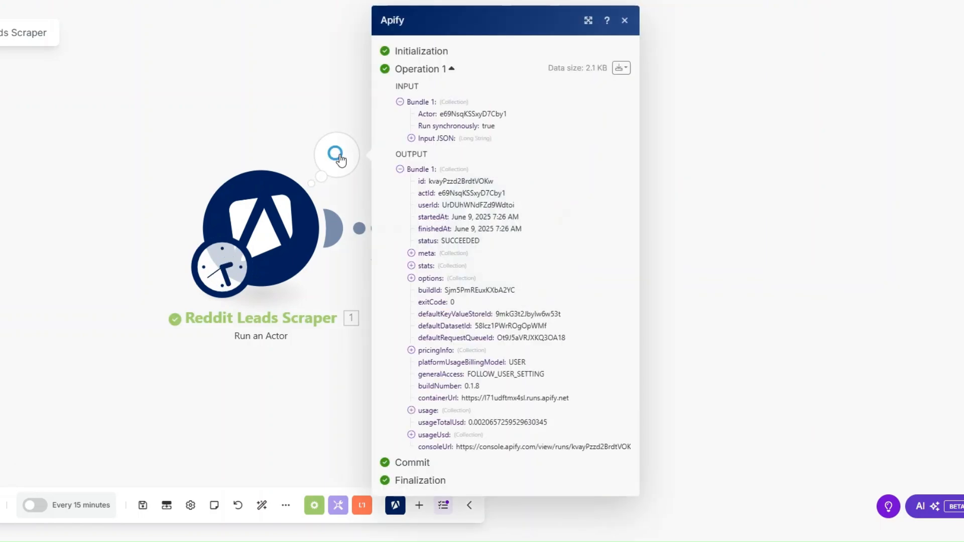
pyautogui.moveTo(442, 240); pyautogui.dragTo(494, 244)
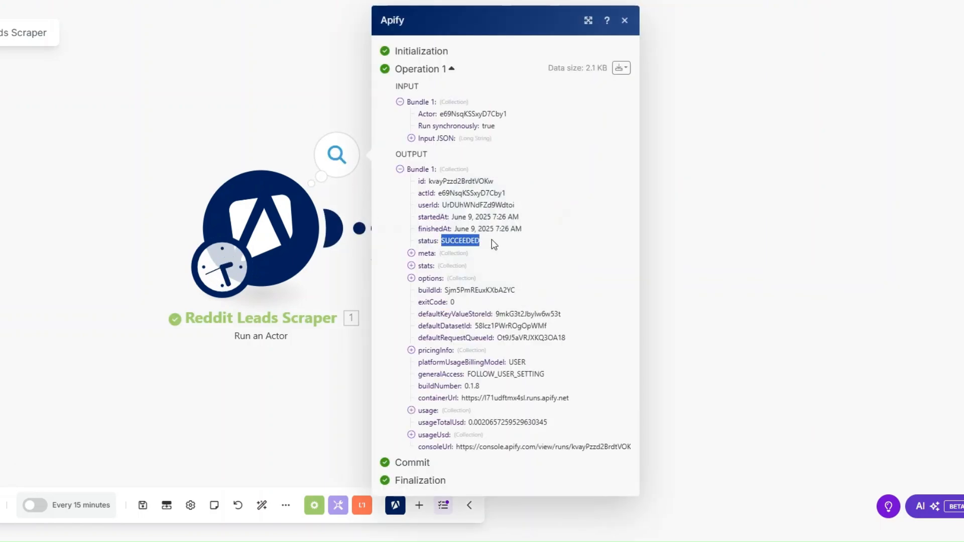
pyautogui.click(411, 138)
pyautogui.scroll(-1, 451, 151)
pyautogui.moveTo(436, 150); pyautogui.dragTo(505, 156)
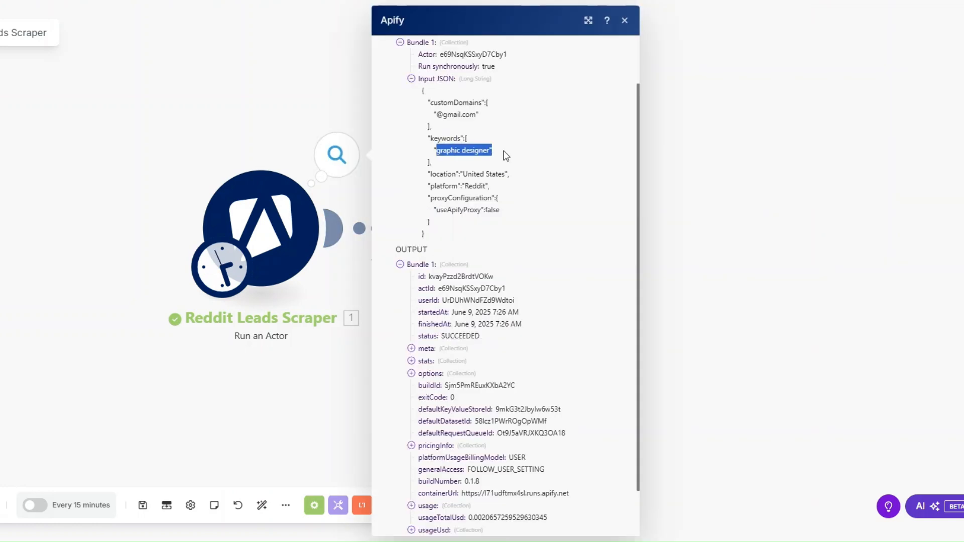
pyautogui.doubleClick(469, 187)
pyautogui.press('Escape')
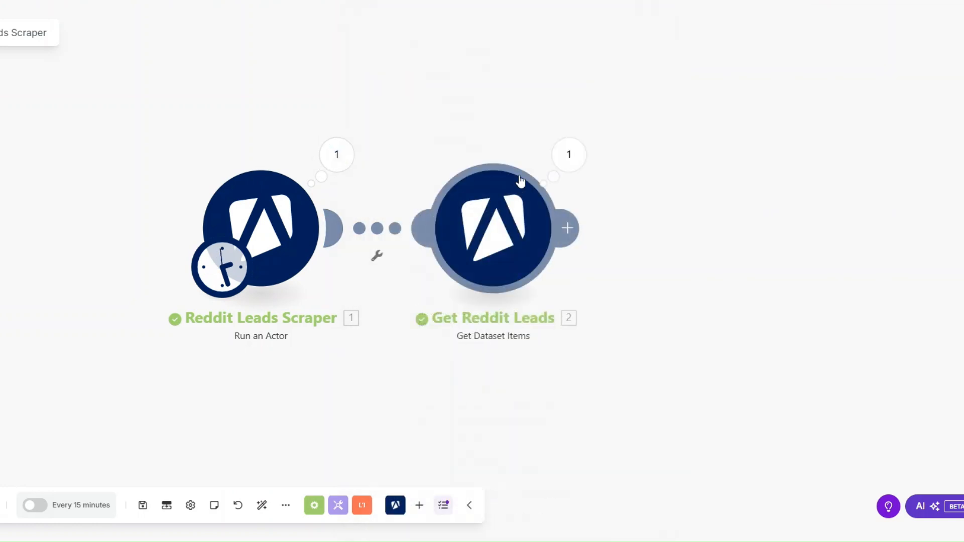
# Examine the Get Reddit Leads module's output bundles, checking the title, description, URL and email of Bundle 11.
pyautogui.click(561, 162)
pyautogui.scroll(-8, 636, 494)
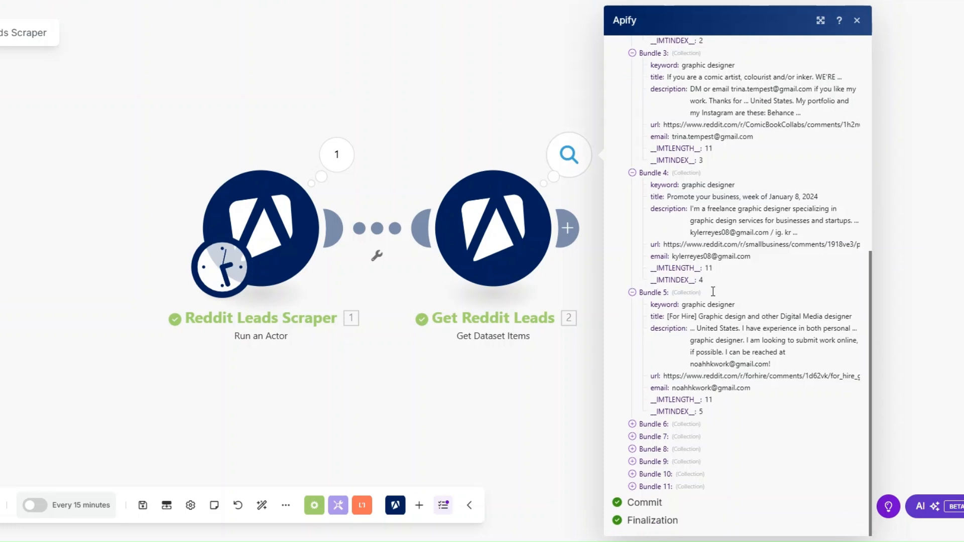
pyautogui.click(634, 488)
pyautogui.scroll(-2, 710, 389)
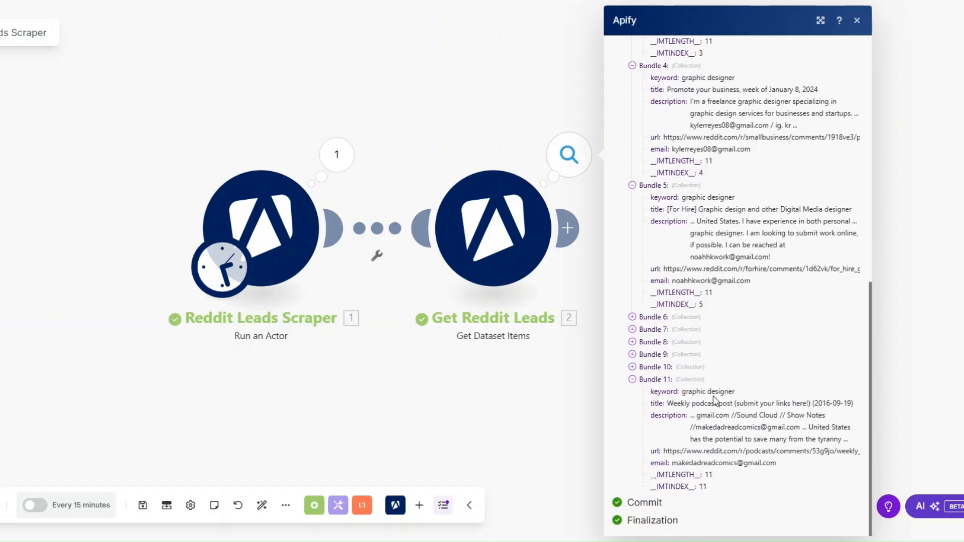
pyautogui.moveTo(674, 405); pyautogui.dragTo(744, 439)
pyautogui.moveTo(663, 451); pyautogui.dragTo(765, 452)
pyautogui.tripleClick(685, 462)
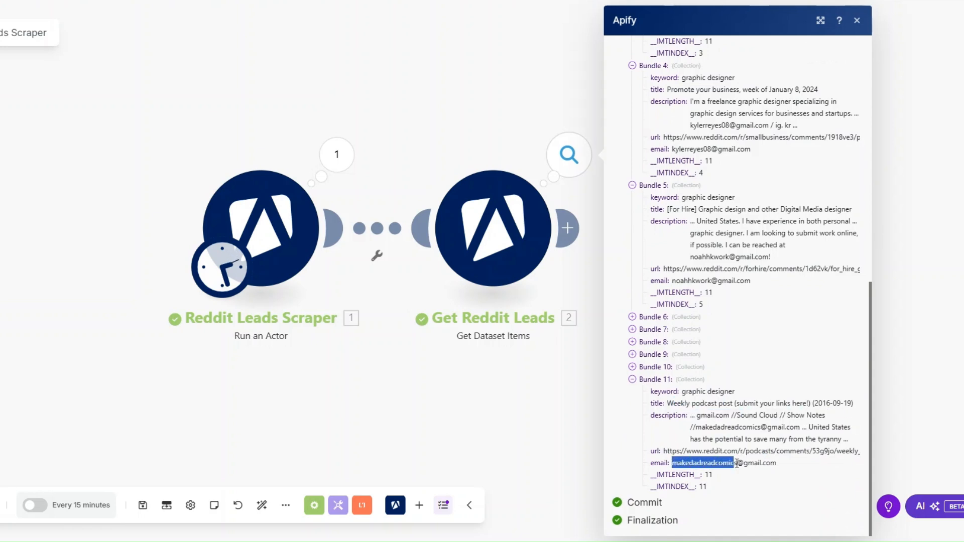
pyautogui.click(666, 366)
pyautogui.scroll(6, 652, 375)
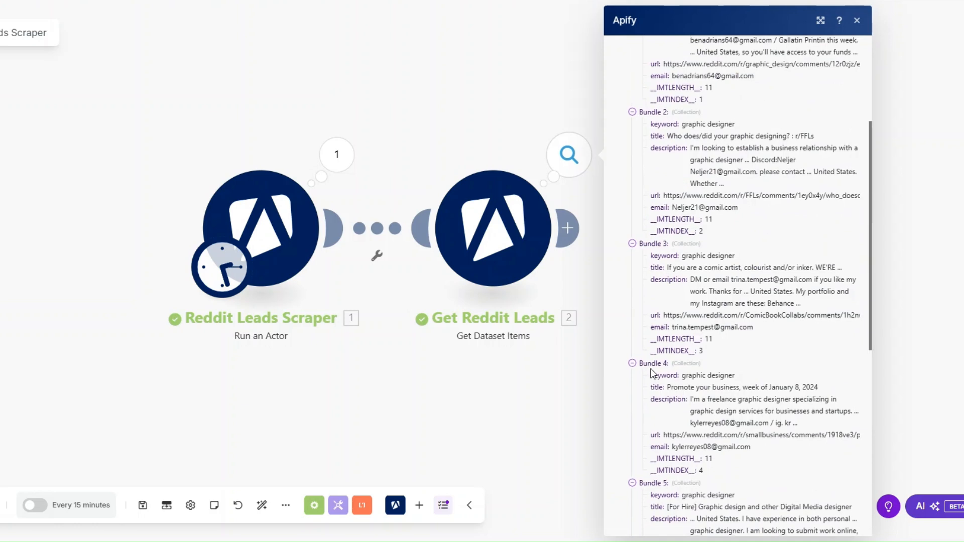
pyautogui.scroll(4, 652, 372)
pyautogui.click(383, 393)
pyautogui.scroll(-1, 358, 372)
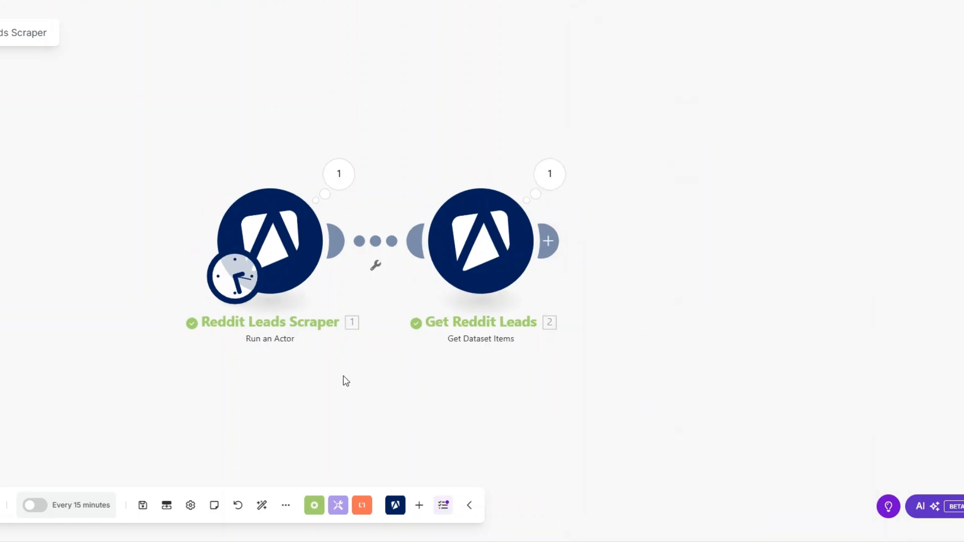
pyautogui.moveTo(336, 377); pyautogui.dragTo(255, 390)
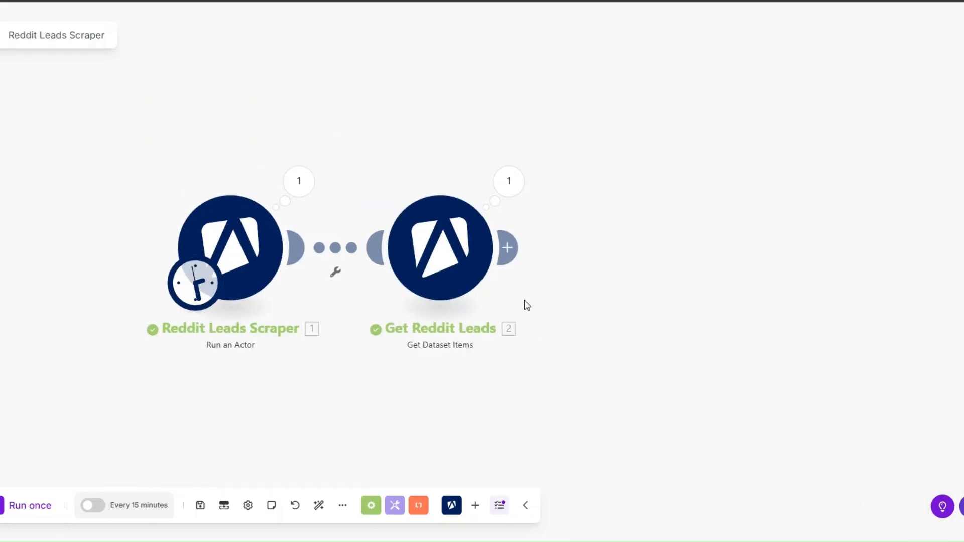
# Switch to the Reddit Leads Scraper spreadsheet in Google Sheets and review the Keyword, Email, Description and Personalized First Lines columns of the Reddit Leads sheet.
pyautogui.click(514, 250)
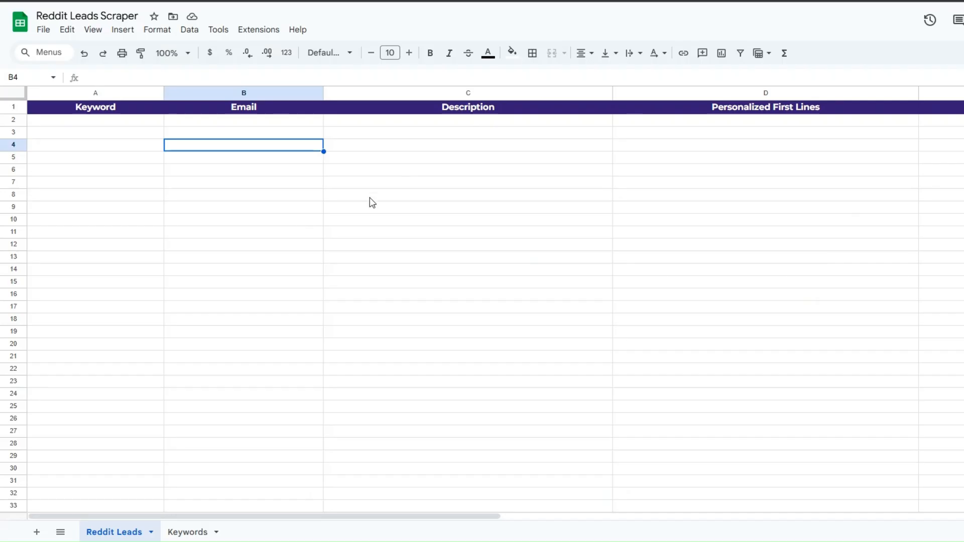
pyautogui.click(371, 198)
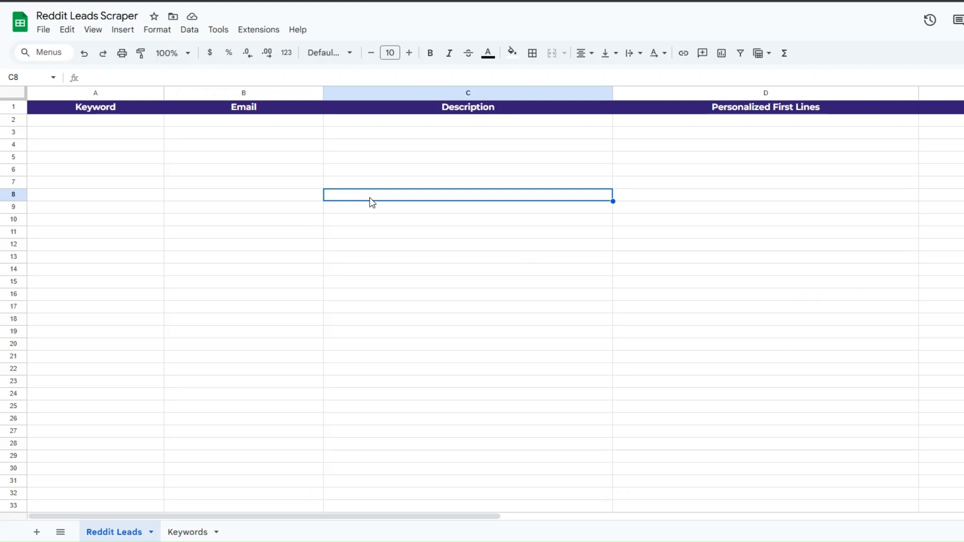
pyautogui.click(100, 262)
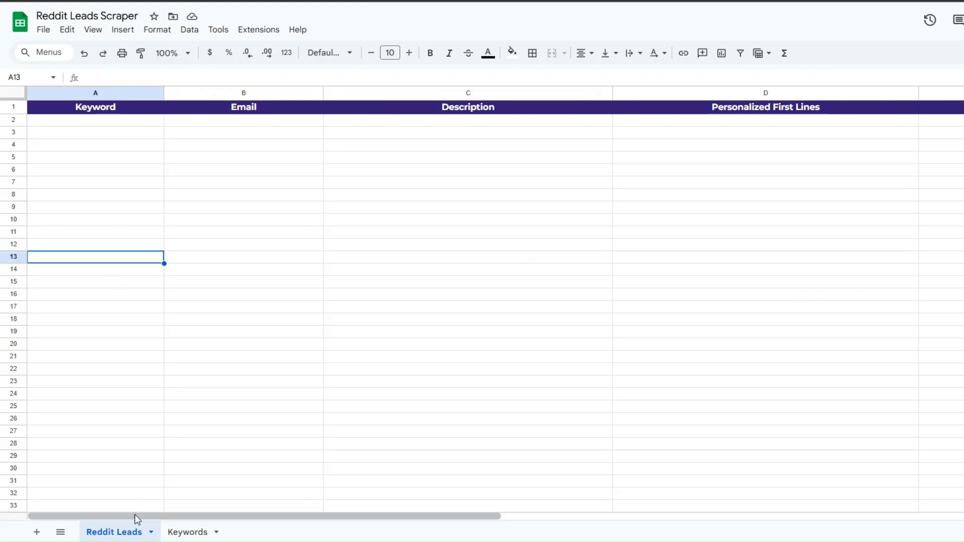
pyautogui.click(98, 194)
pyautogui.click(93, 157)
pyautogui.click(245, 159)
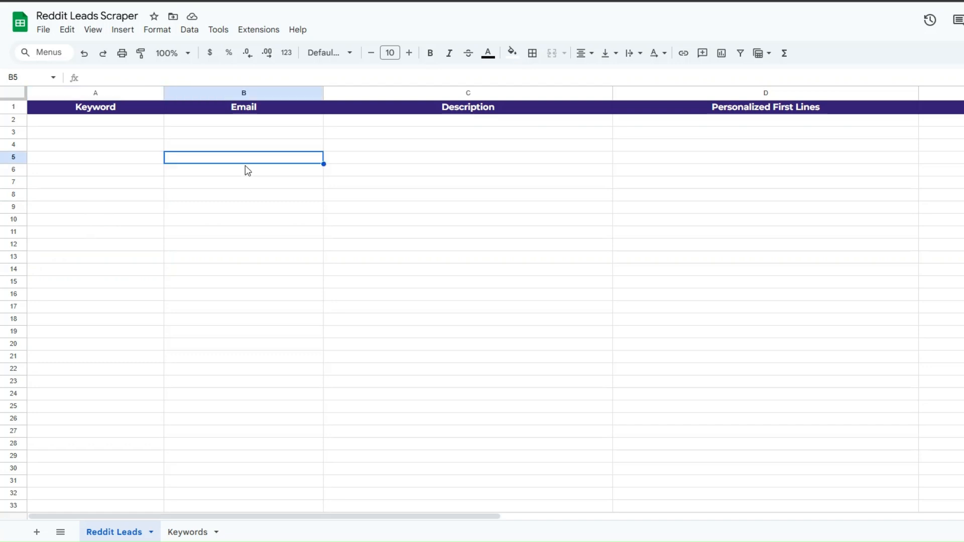
pyautogui.click(524, 158)
pyautogui.click(773, 172)
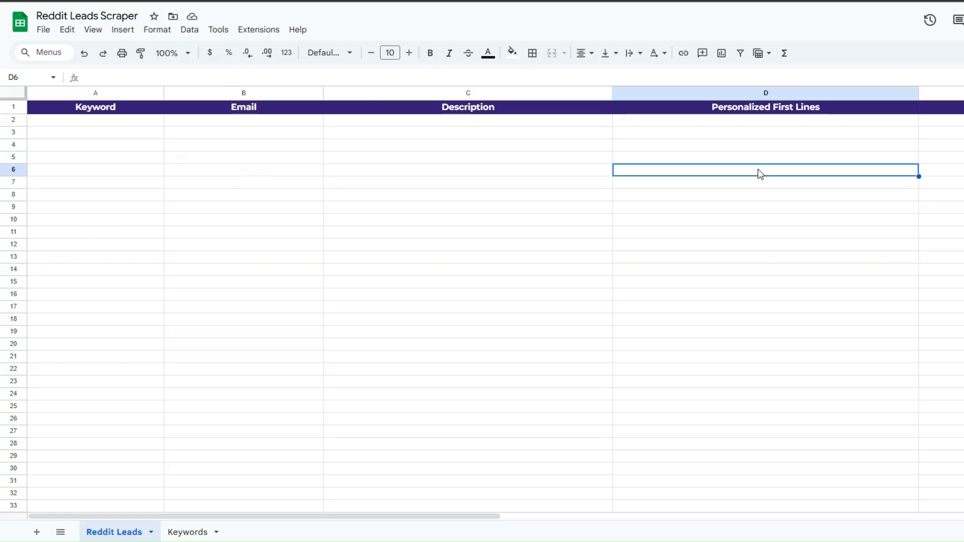
pyautogui.click(921, 154)
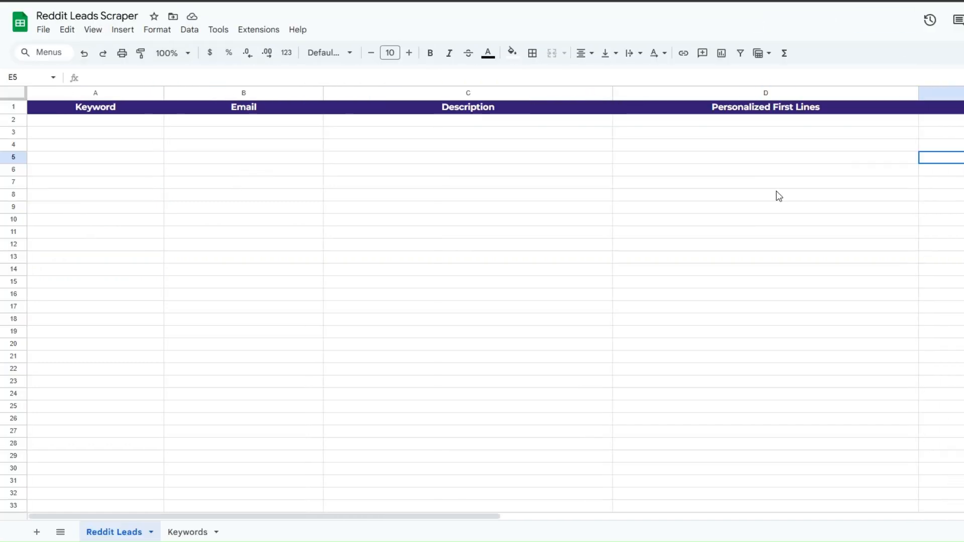
# Return to the Make scenario and add a Google Sheets Add a Row module after Get Reddit Leads.
pyautogui.click(231, 195)
pyautogui.click(79, 210)
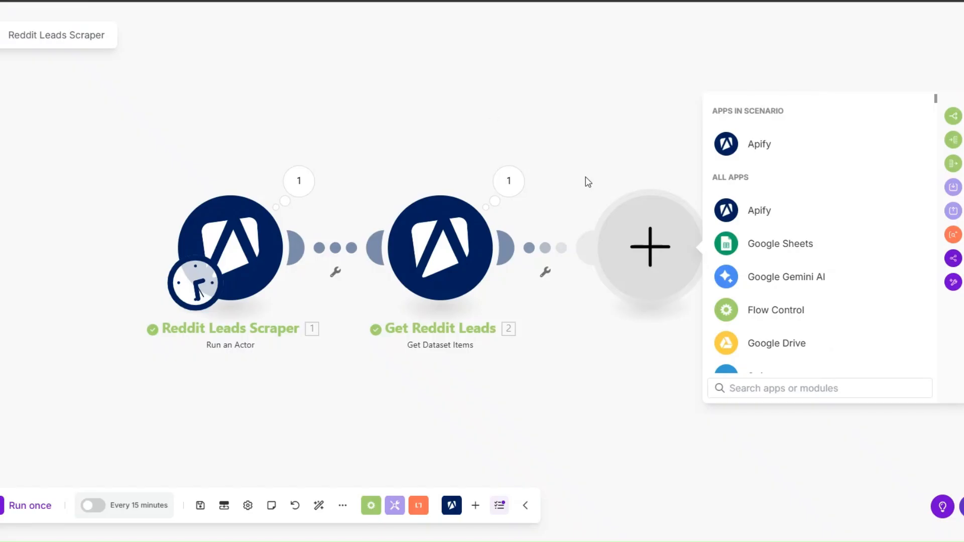
pyautogui.click(779, 246)
pyautogui.click(782, 250)
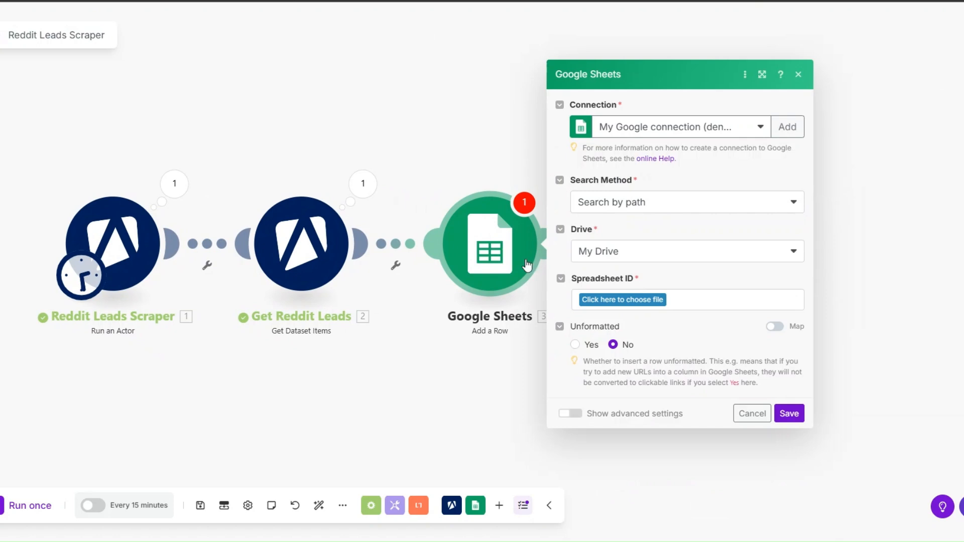
# Point the Add a Row module to the Reddit Leads Scraper spreadsheet and its Reddit Leads sheet.
pyautogui.click(603, 300)
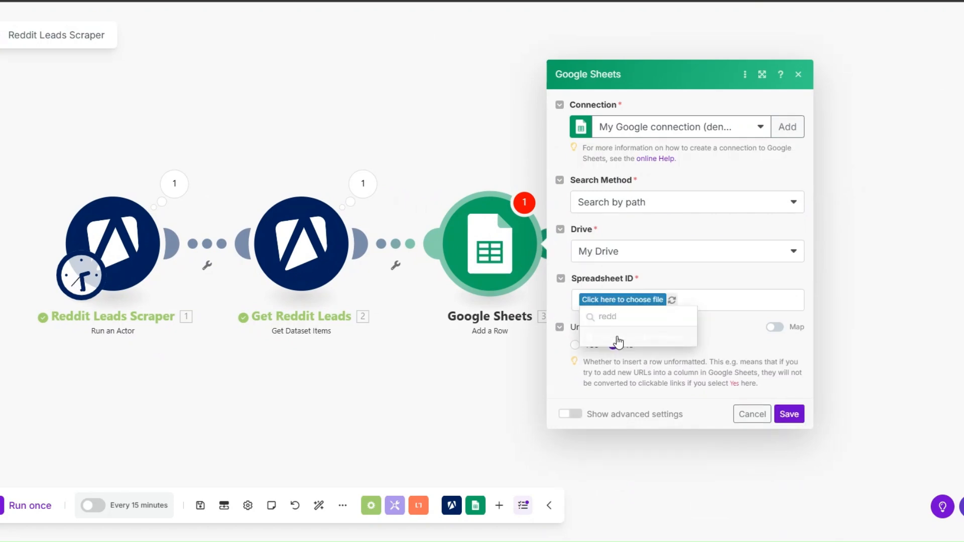
pyautogui.click(614, 316)
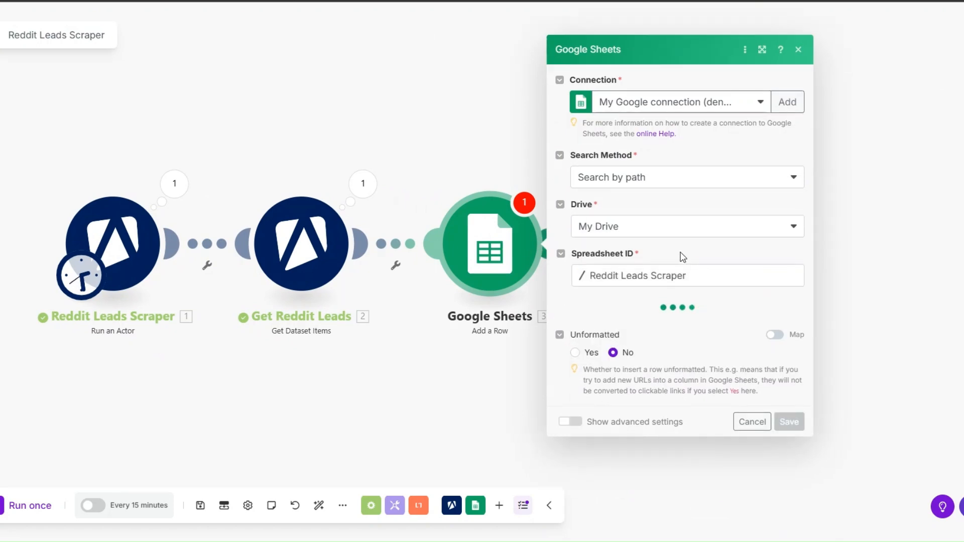
pyautogui.click(622, 333)
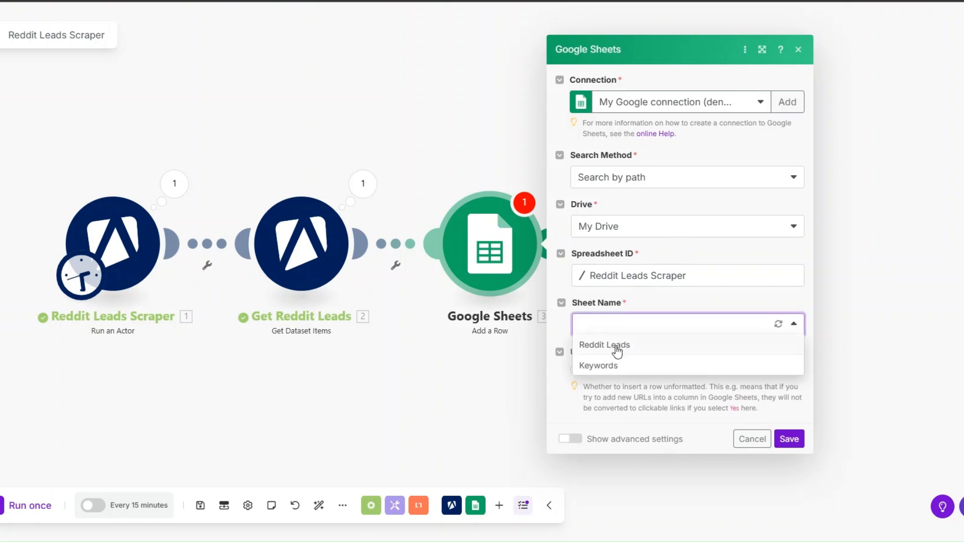
pyautogui.click(619, 346)
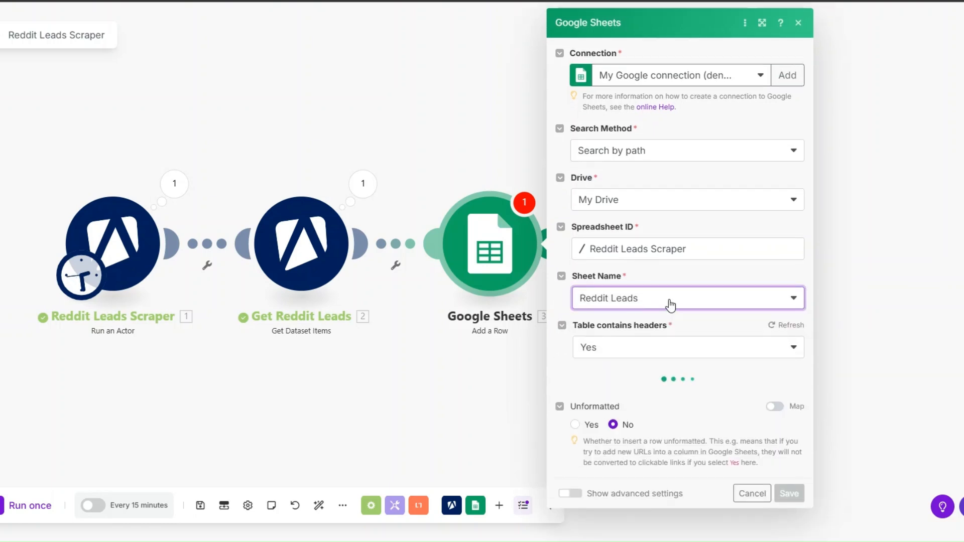
# Map keyword, email, description and url from Get Reddit Leads to the Keyword, Email, Description and Post URL columns and save the module.
pyautogui.scroll(-5, 670, 311)
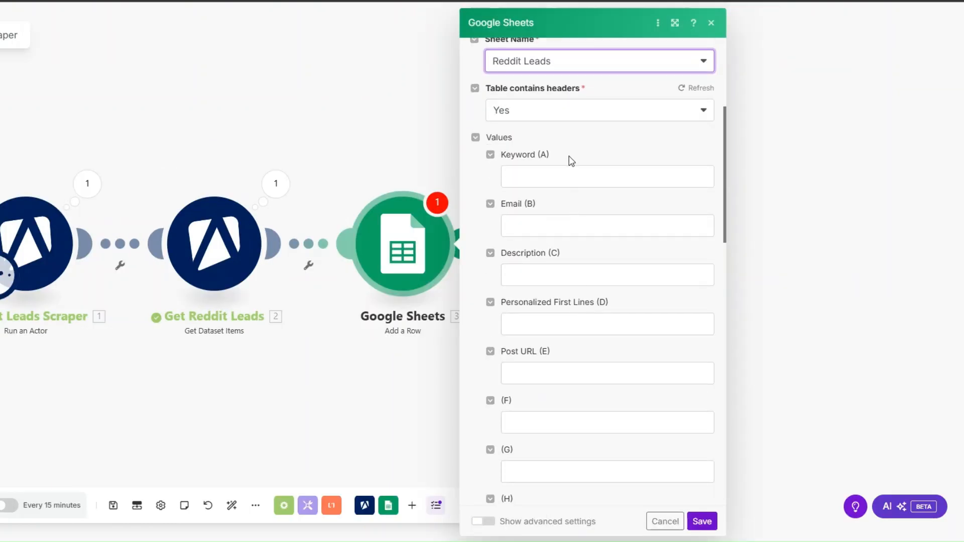
pyautogui.click(567, 180)
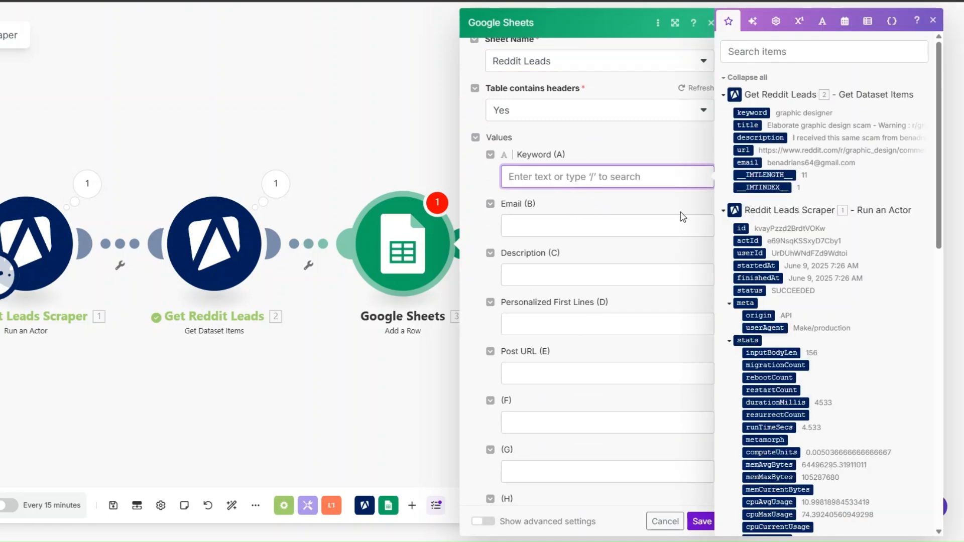
pyautogui.moveTo(752, 113); pyautogui.dragTo(573, 177)
pyautogui.moveTo(751, 162); pyautogui.dragTo(588, 230)
pyautogui.click(533, 280)
pyautogui.moveTo(761, 137); pyautogui.dragTo(565, 276)
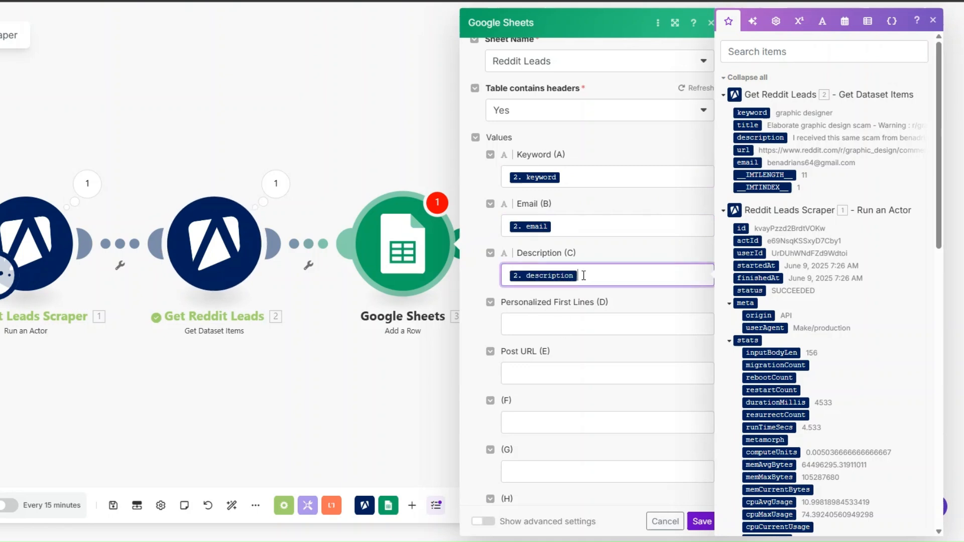
pyautogui.click(563, 332)
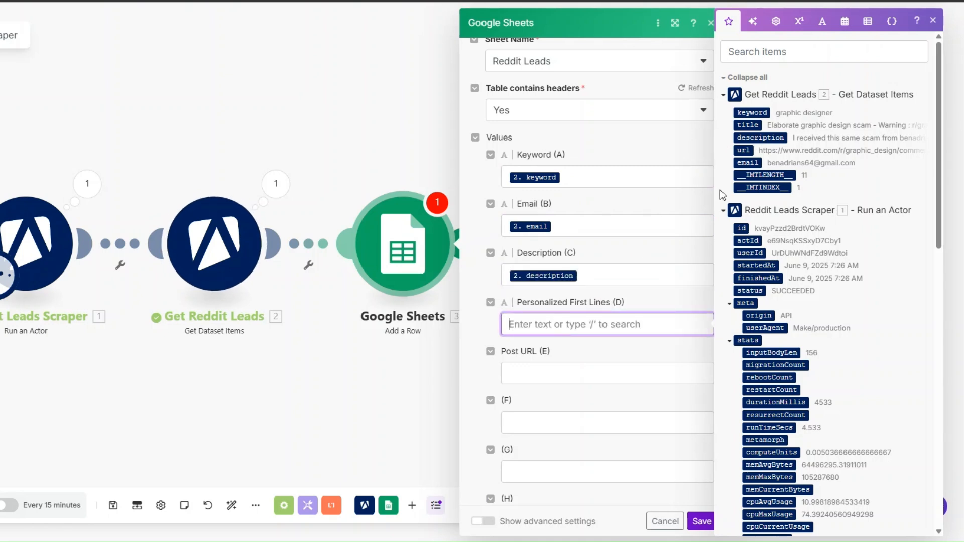
pyautogui.click(541, 376)
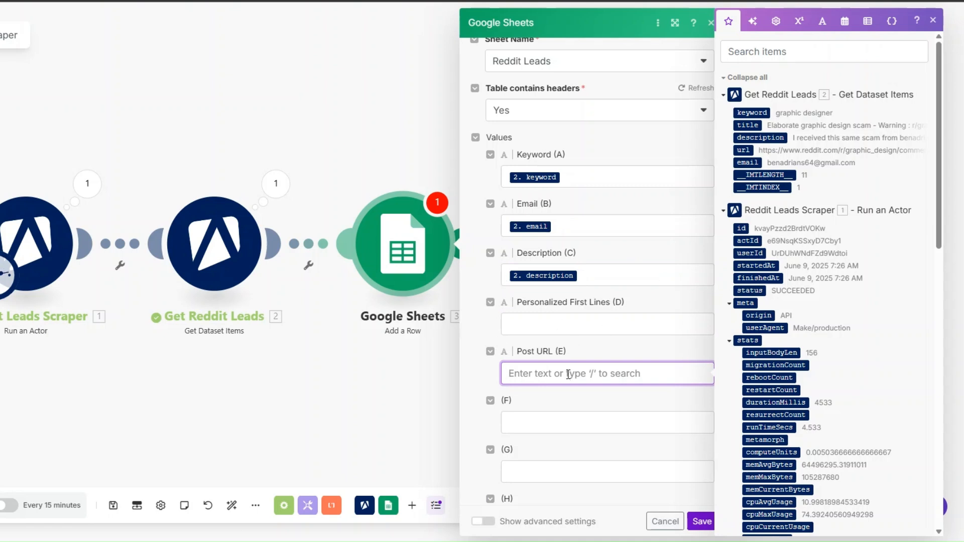
pyautogui.moveTo(748, 150); pyautogui.dragTo(586, 379)
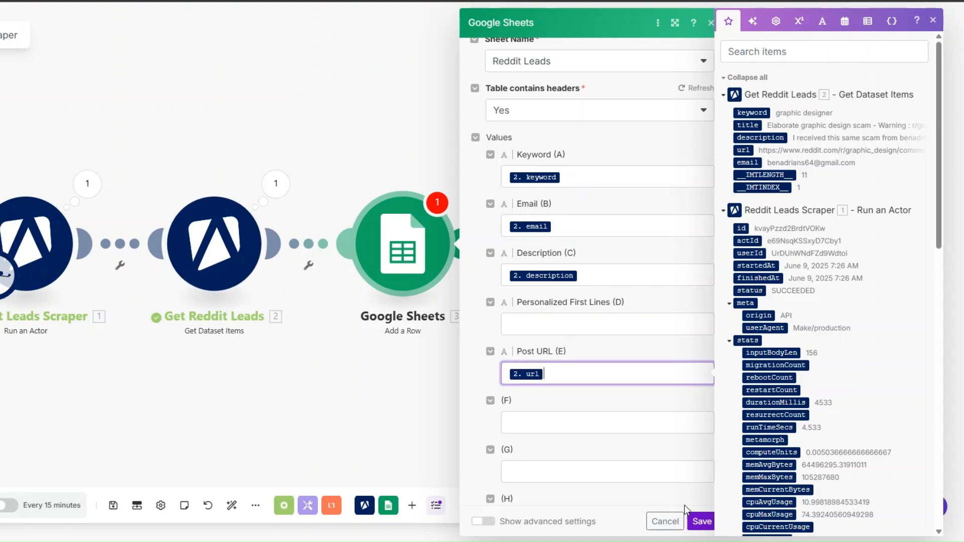
pyautogui.click(701, 521)
# Rename the Google Sheets module as Reddit Leads.
pyautogui.rightClick(422, 259)
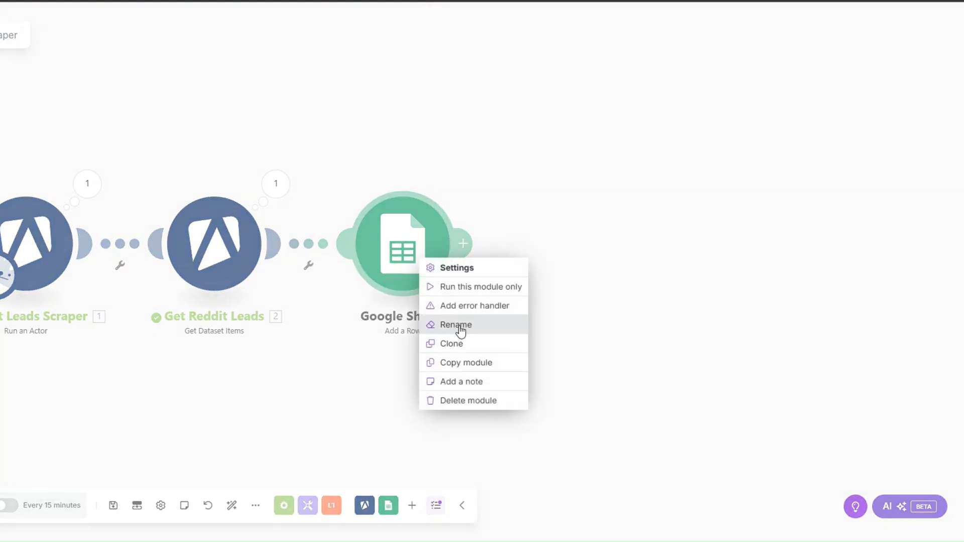
pyautogui.click(458, 325)
pyautogui.write('Re')
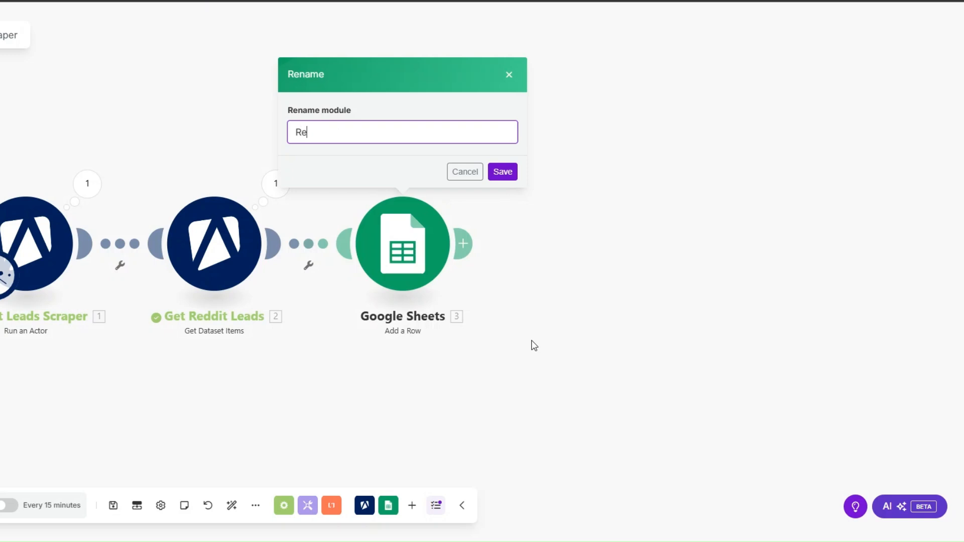
pyautogui.write('ddit Leads')
pyautogui.click(502, 172)
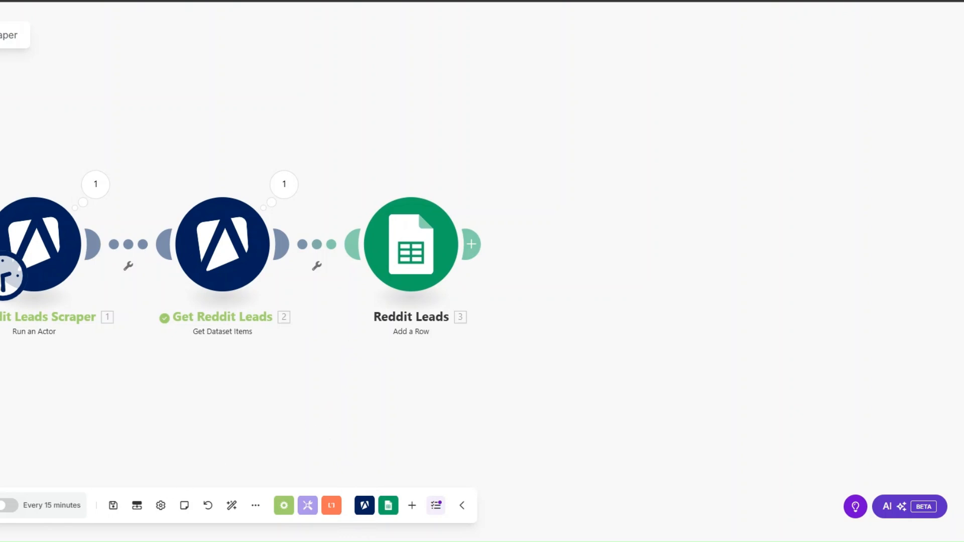
# Run the whole scenario once.
pyautogui.click(0, 505)
pyautogui.moveTo(187, 383); pyautogui.dragTo(155, 367)
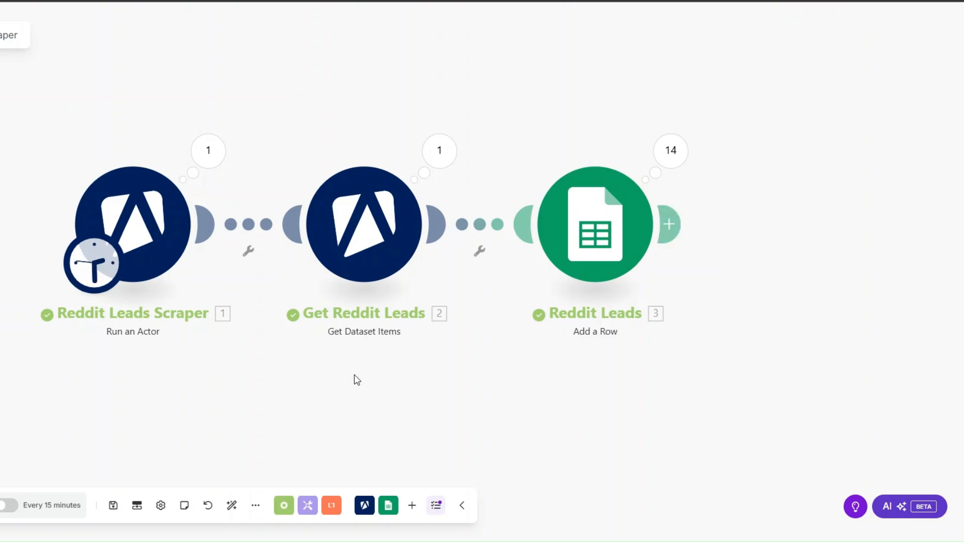
pyautogui.moveTo(401, 380); pyautogui.dragTo(357, 388)
# Check the Reddit Leads Scraper module's run output and the keyword, location and platform in its Input JSON.
pyautogui.click(172, 159)
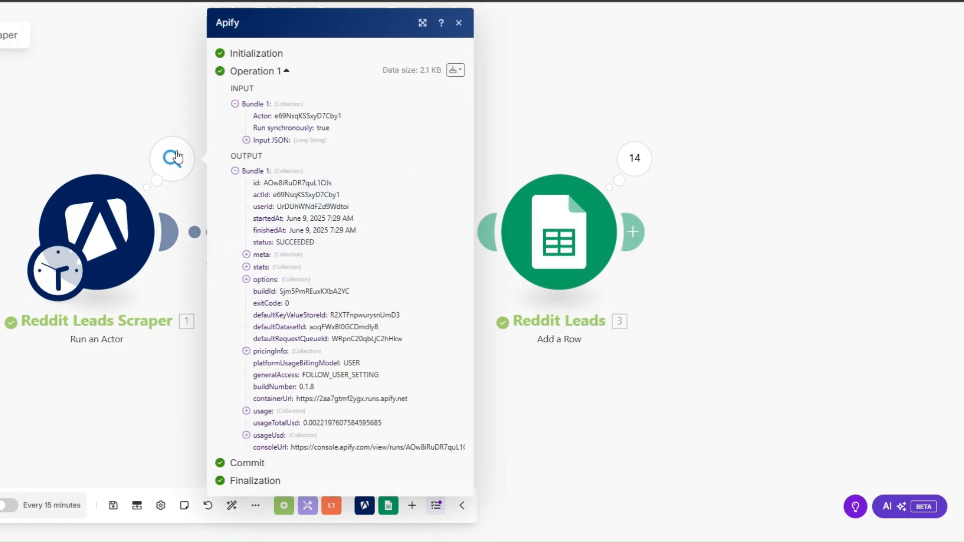
pyautogui.click(246, 141)
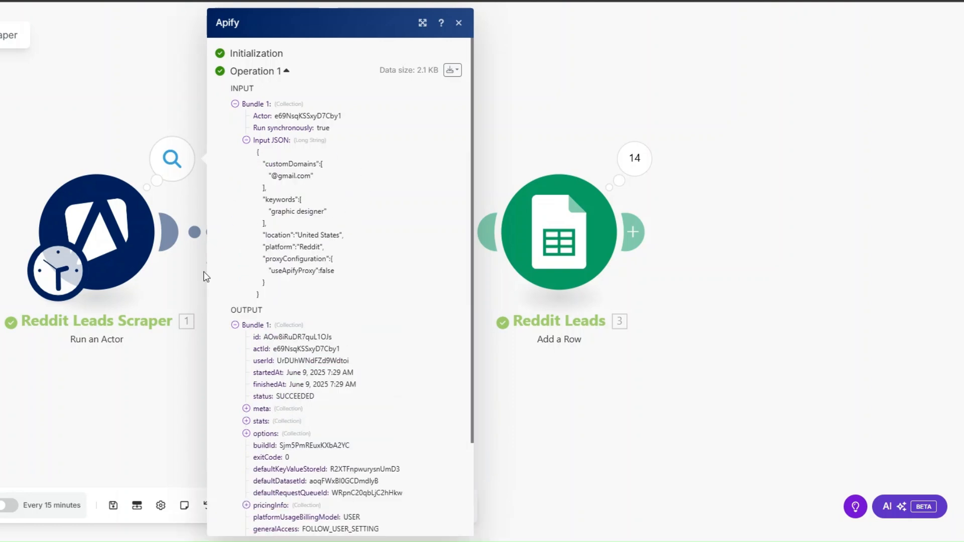
pyautogui.moveTo(313, 212); pyautogui.dragTo(341, 235)
pyautogui.click(303, 225)
pyautogui.click(296, 261)
pyautogui.click(184, 360)
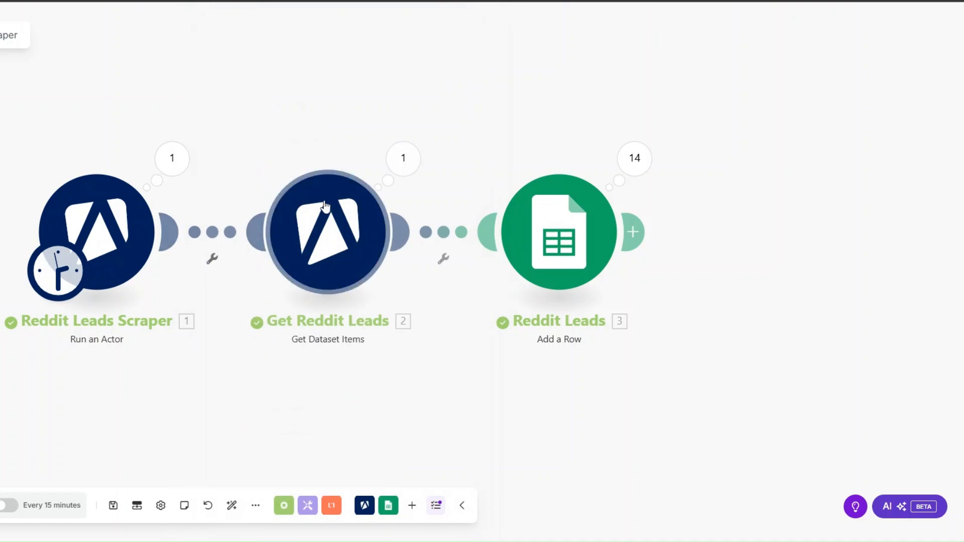
# Examine the Get Reddit Leads module's output bundles, expanding Bundle 14.
pyautogui.click(403, 159)
pyautogui.scroll(-8, 537, 211)
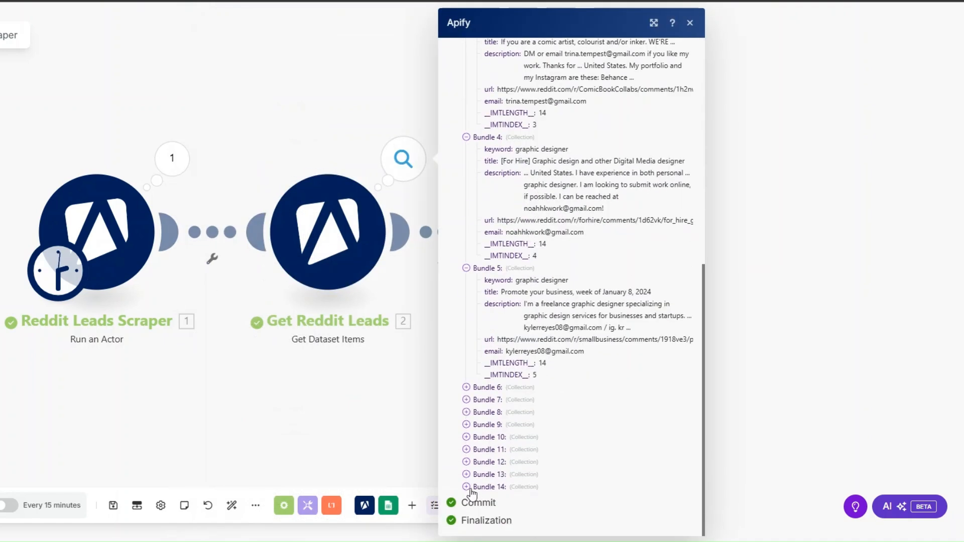
pyautogui.click(466, 486)
pyautogui.scroll(-3, 537, 402)
pyautogui.click(690, 22)
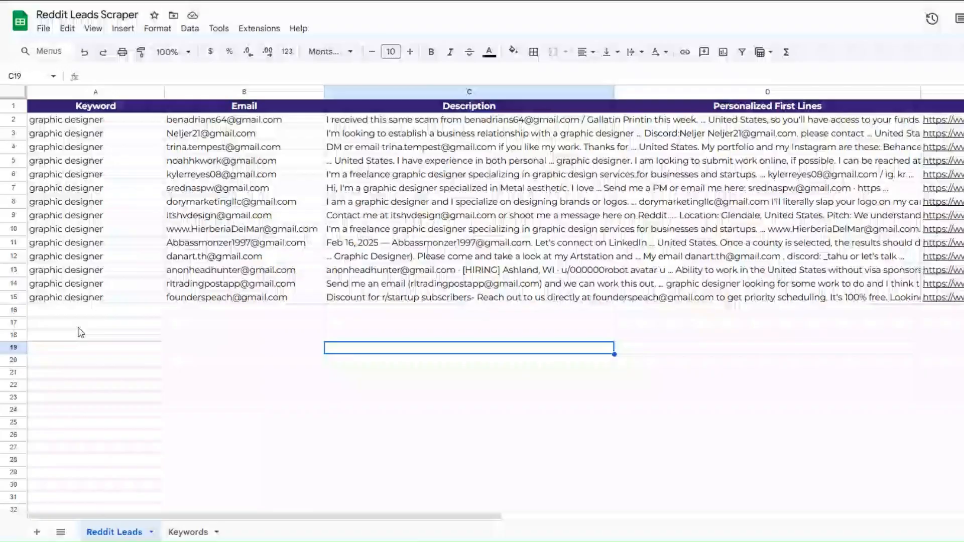
# Review the rows added to the Reddit Leads sheet, checking the Keyword, Email, Description, Personalized First Lines and Post URL columns.
pyautogui.click(78, 327)
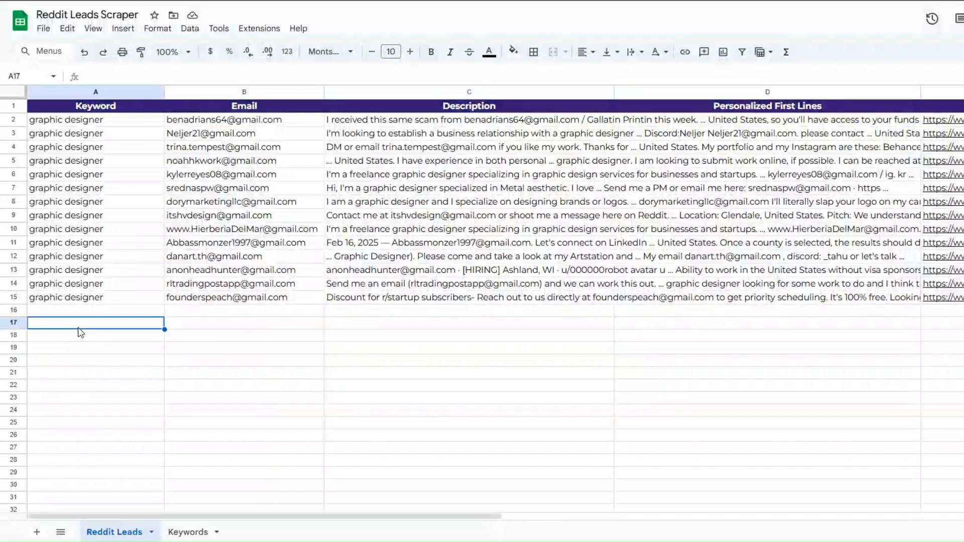
pyautogui.click(215, 273)
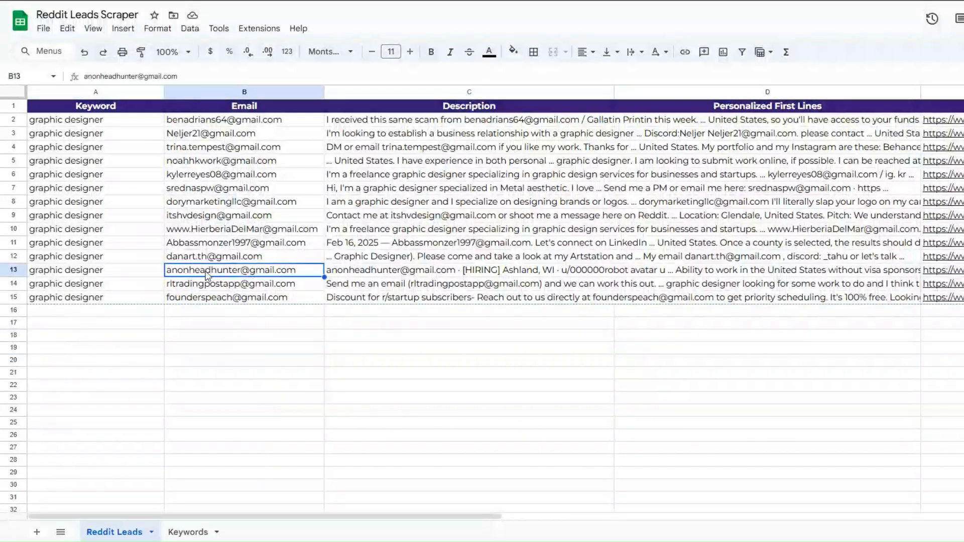
pyautogui.click(100, 231)
pyautogui.click(205, 232)
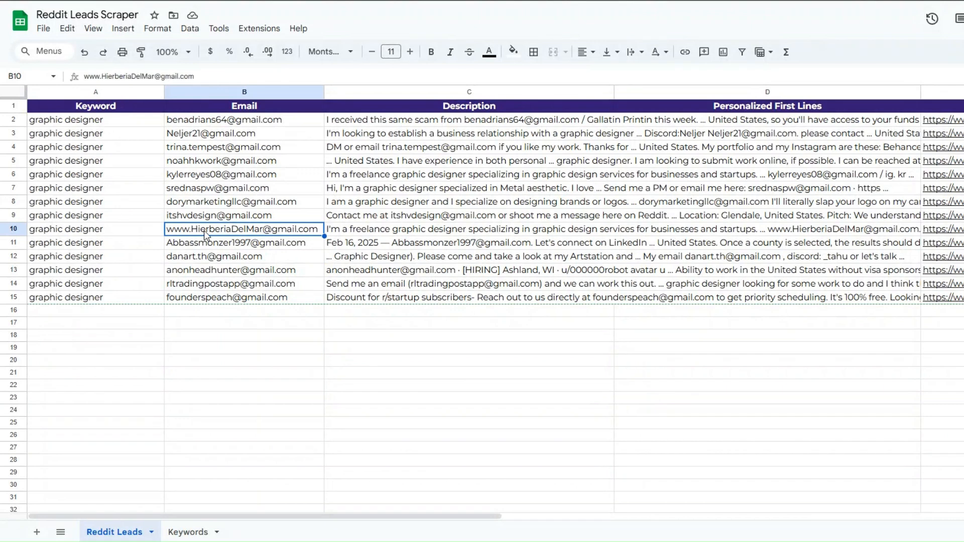
pyautogui.doubleClick(193, 271)
pyautogui.doubleClick(444, 290)
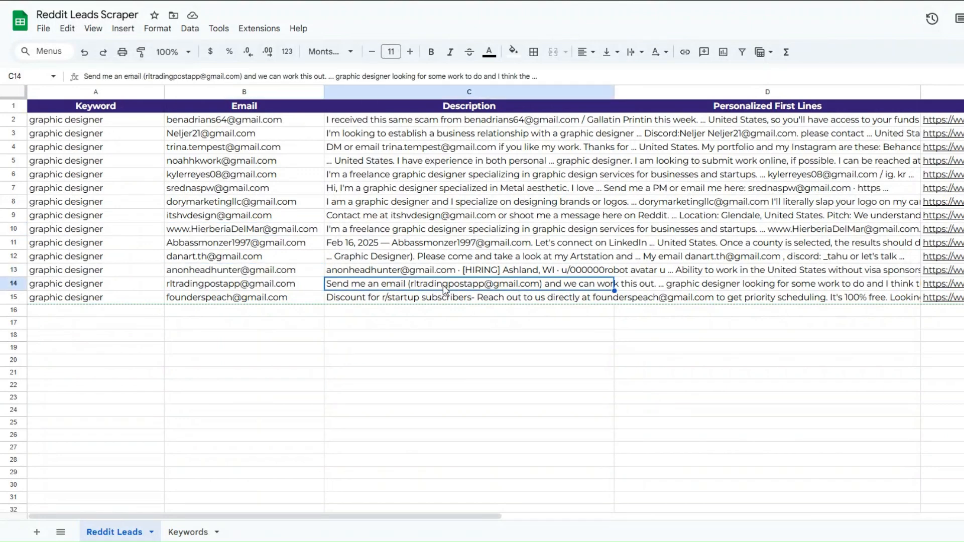
pyautogui.click(572, 353)
pyautogui.doubleClick(719, 173)
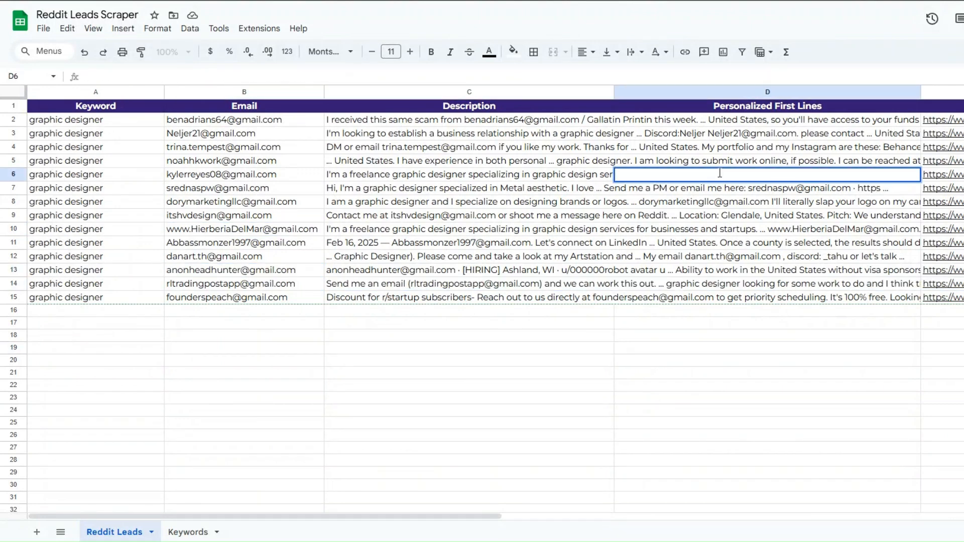
pyautogui.doubleClick(741, 216)
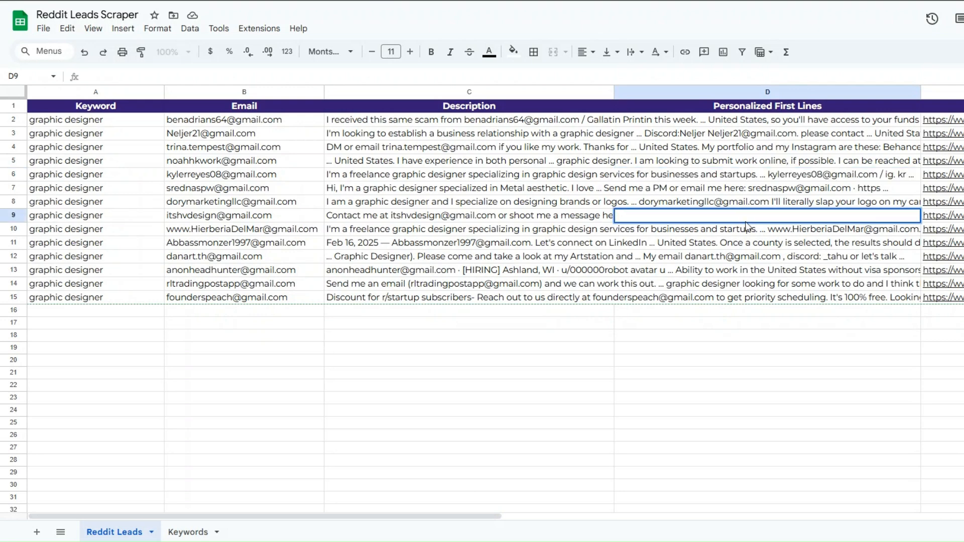
pyautogui.click(949, 385)
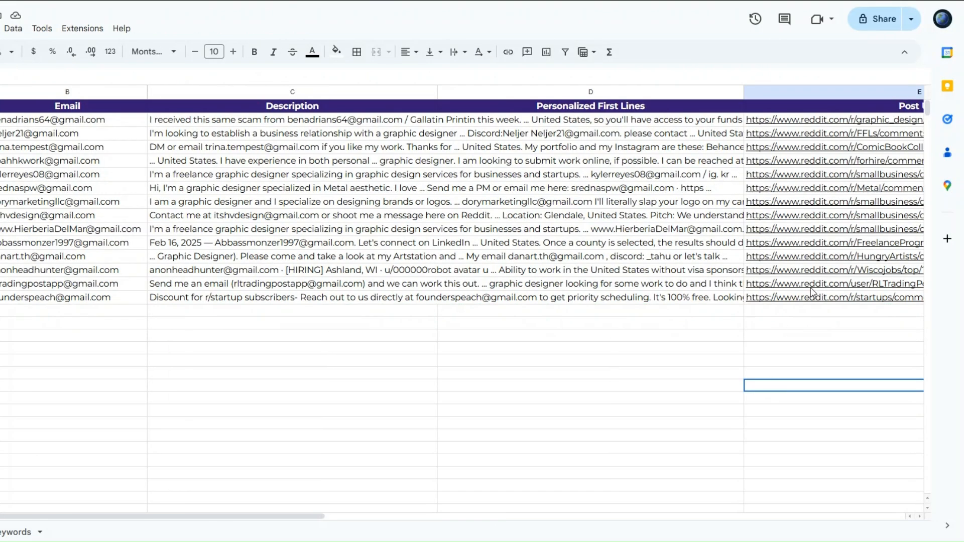
pyautogui.click(516, 136)
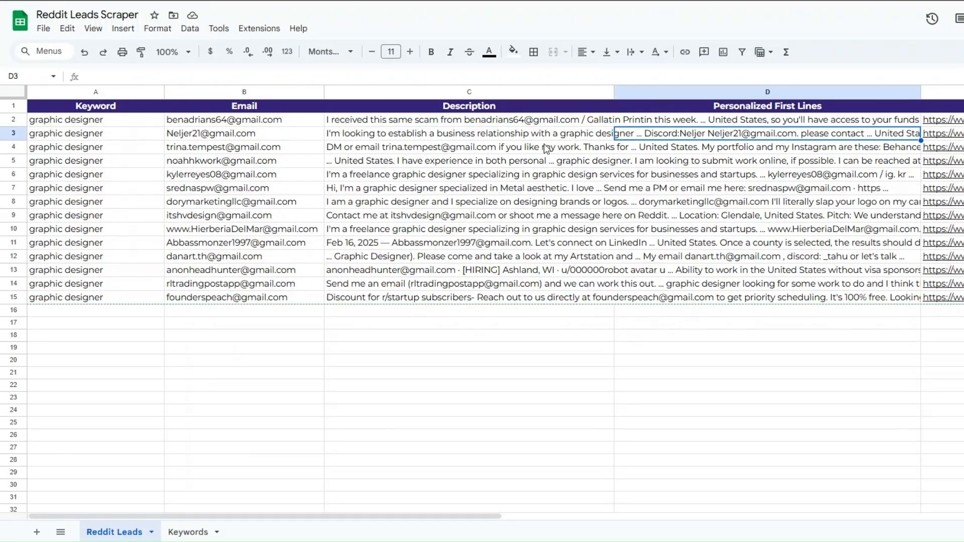
pyautogui.moveTo(614, 91); pyautogui.dragTo(599, 92)
pyautogui.click(678, 174)
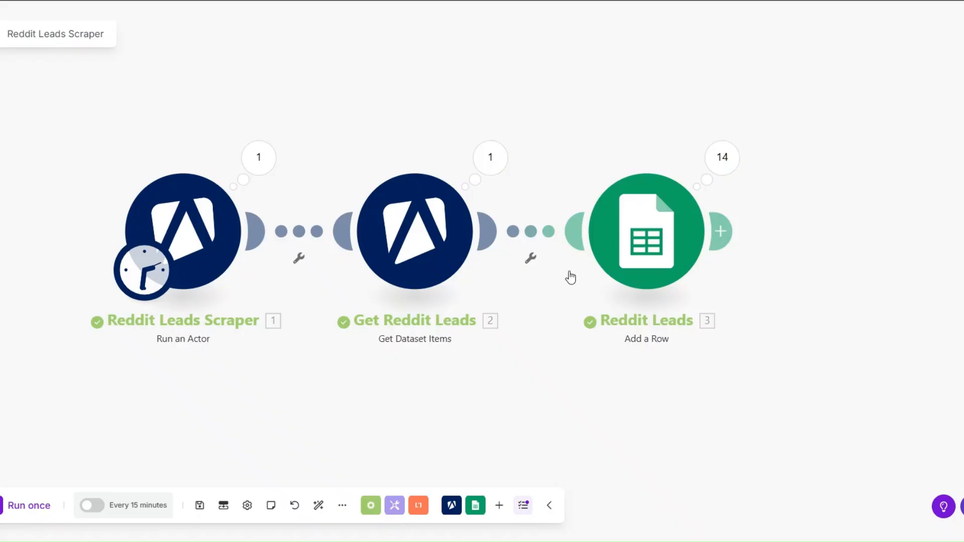
# Return to the Make scenario and add a Google Gemini AI Create a Completion module after the Reddit Leads module.
pyautogui.scroll(-3, 544, 338)
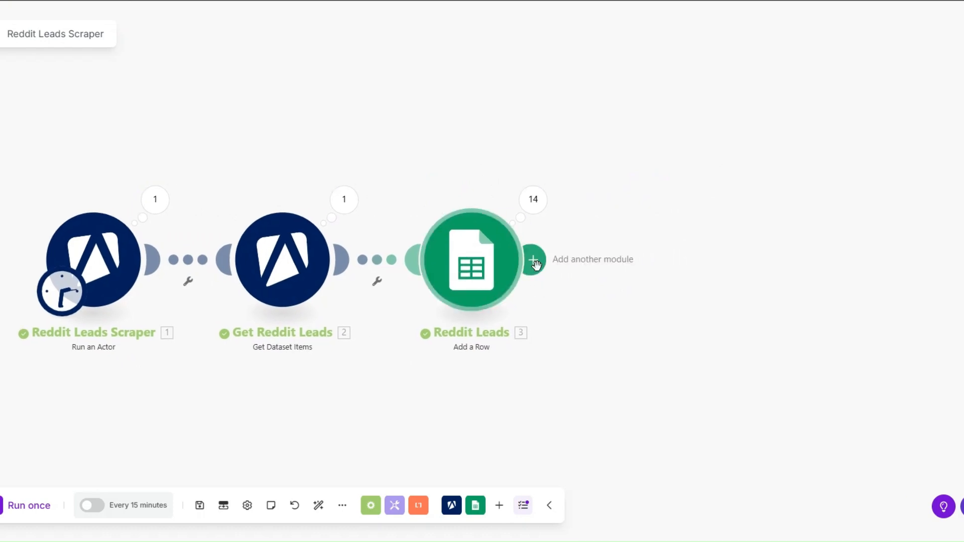
pyautogui.click(532, 259)
pyautogui.scroll(-2, 809, 278)
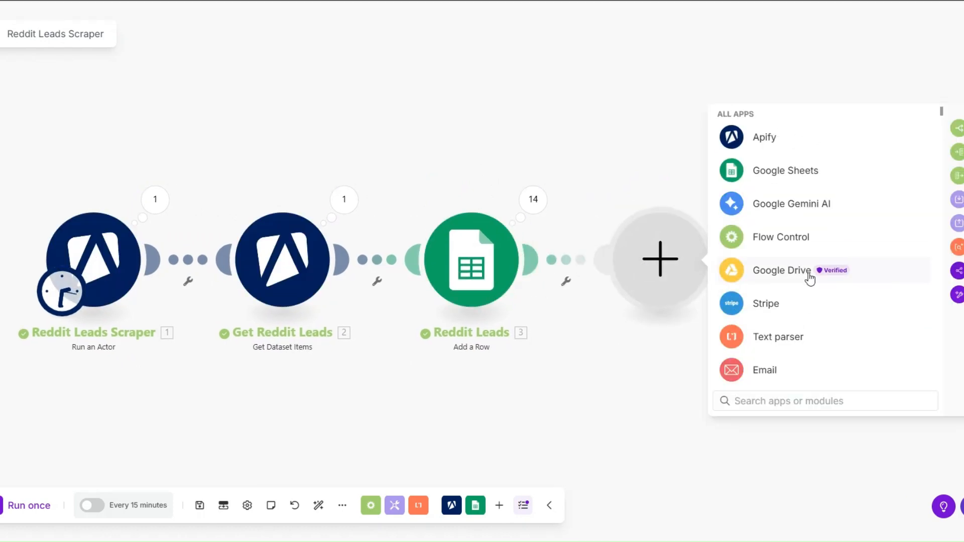
pyautogui.scroll(2, 809, 278)
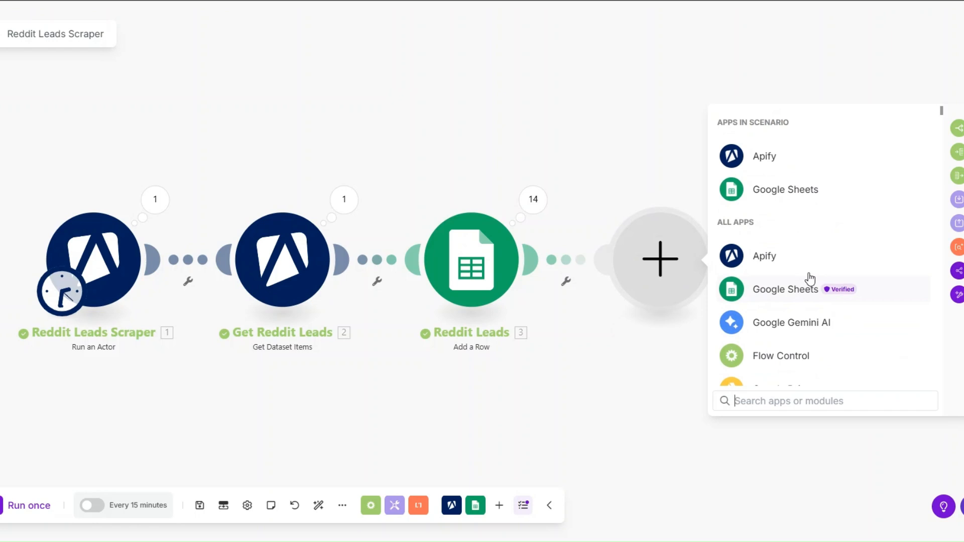
pyautogui.click(792, 323)
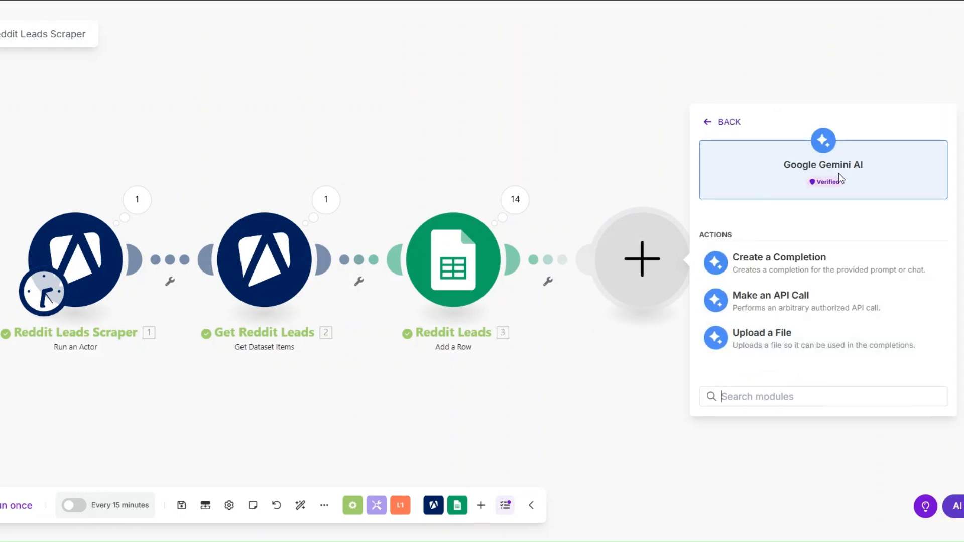
pyautogui.click(790, 262)
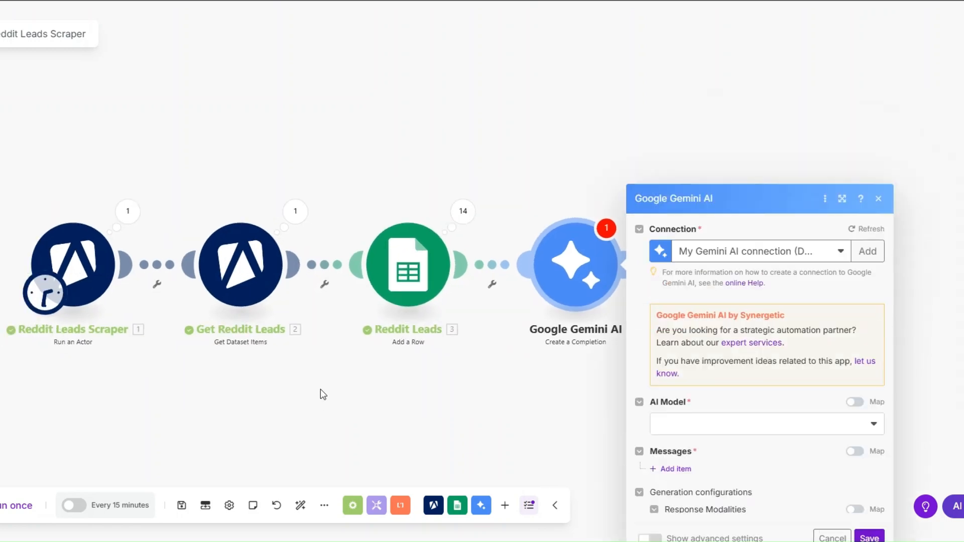
# Set the Google Gemini AI module's AI model to Gemini 2.5 Flash Preview 05-20.
pyautogui.click(673, 249)
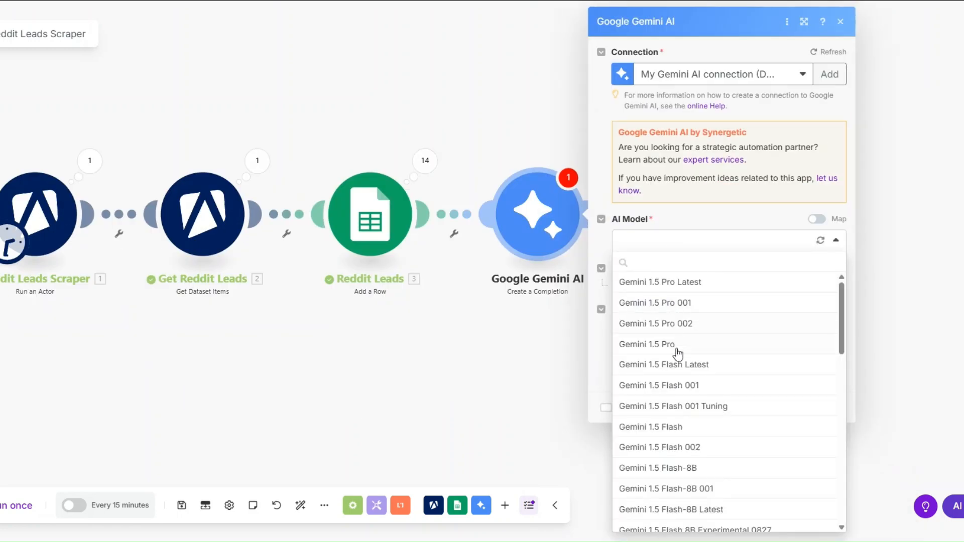
pyautogui.scroll(-5, 675, 354)
pyautogui.scroll(1, 677, 360)
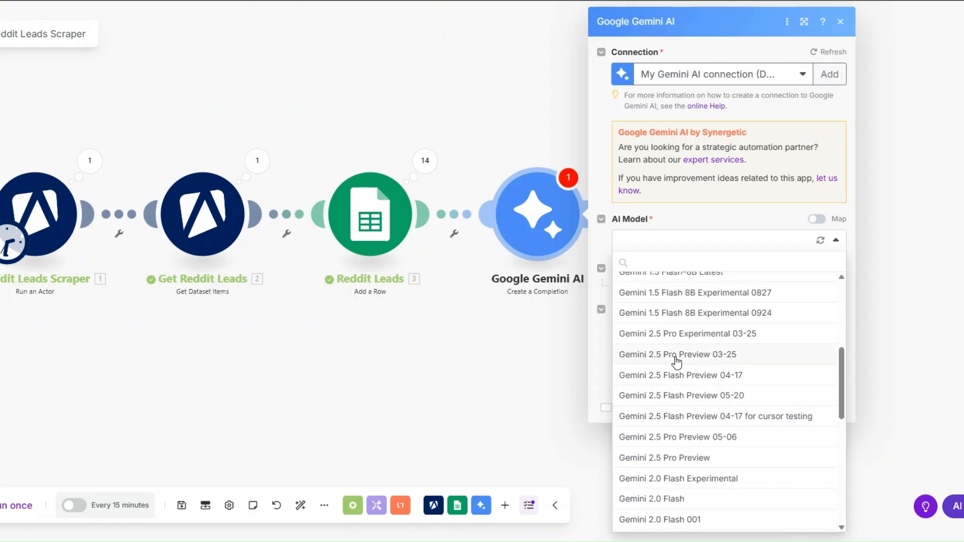
pyautogui.click(686, 396)
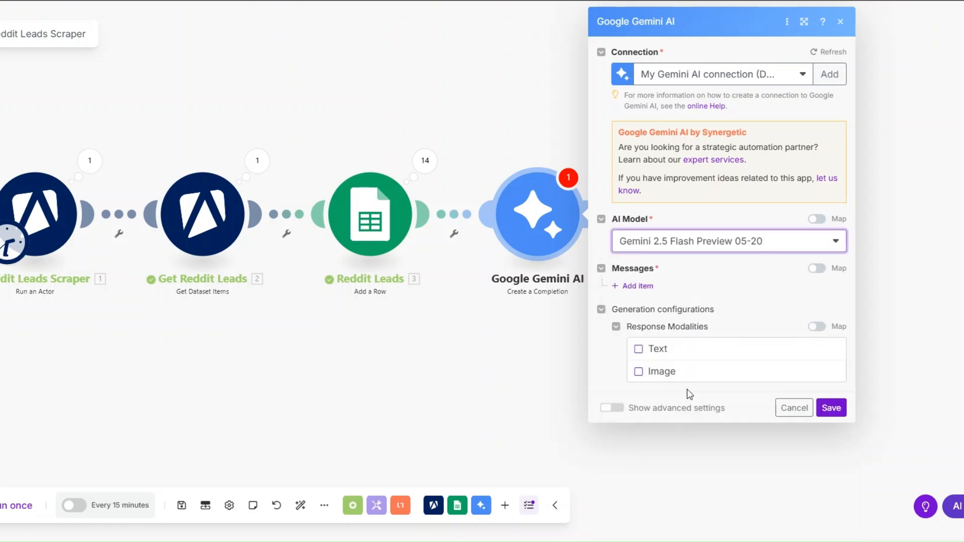
# Add a message with role Model and a Text part reading "You are an intelligent writing assistant.".
pyautogui.click(635, 285)
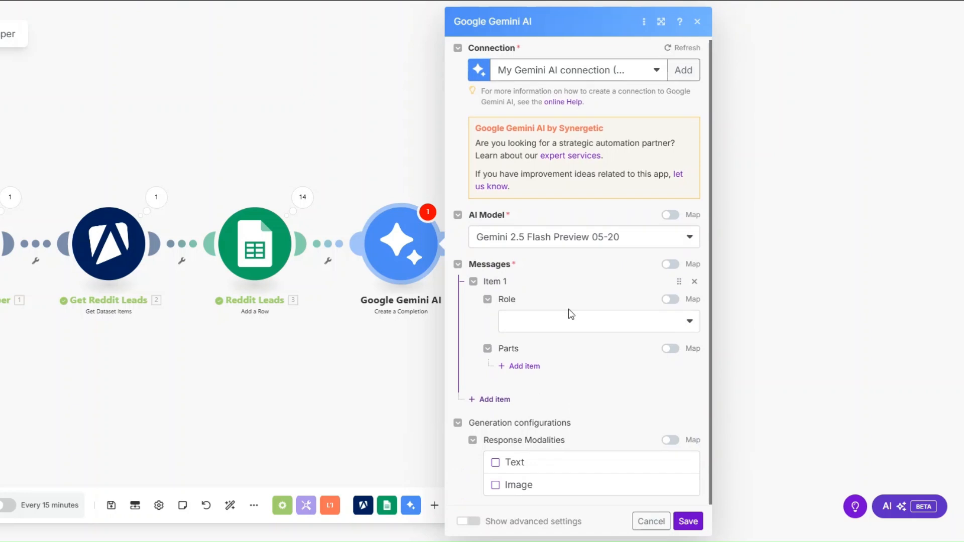
pyautogui.click(563, 326)
pyautogui.click(552, 384)
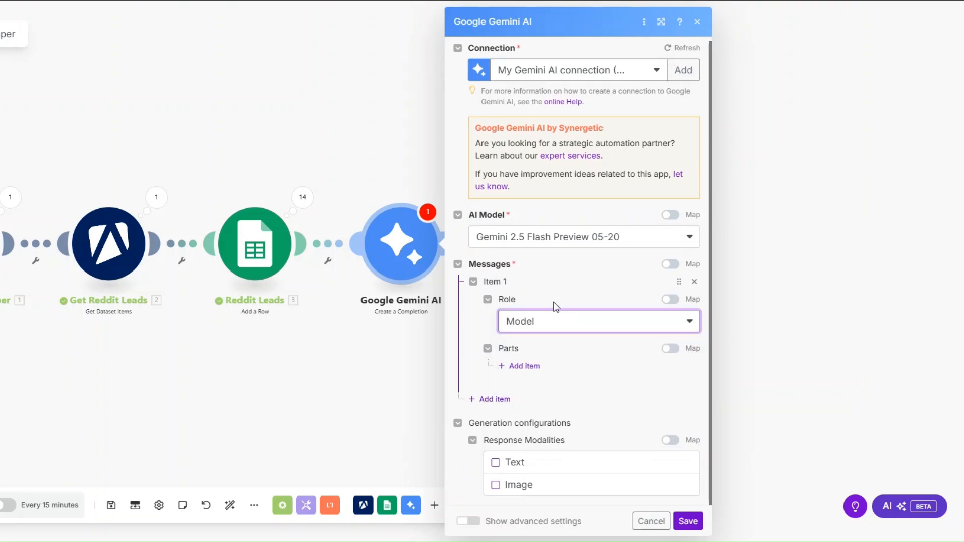
pyautogui.click(524, 370)
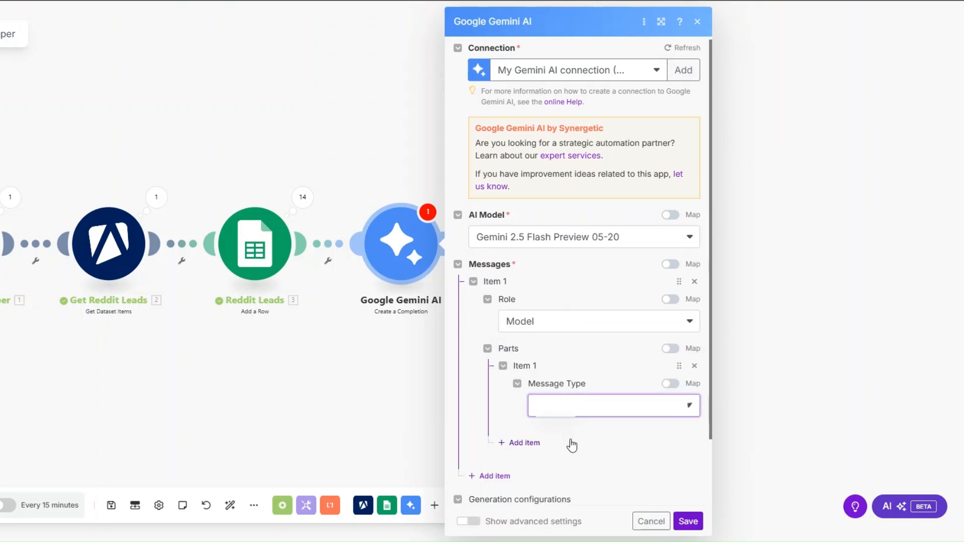
pyautogui.click(555, 397)
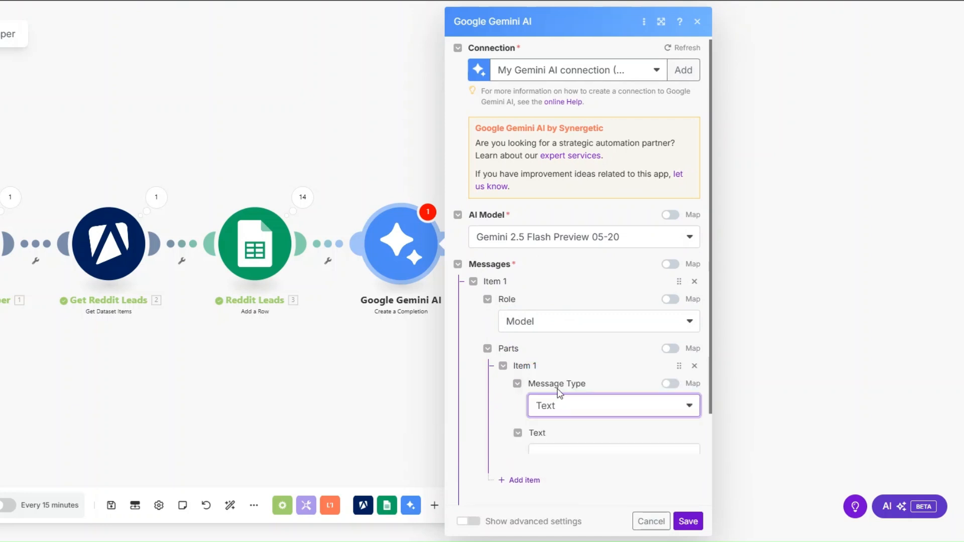
pyautogui.scroll(-3, 553, 348)
pyautogui.click(552, 330)
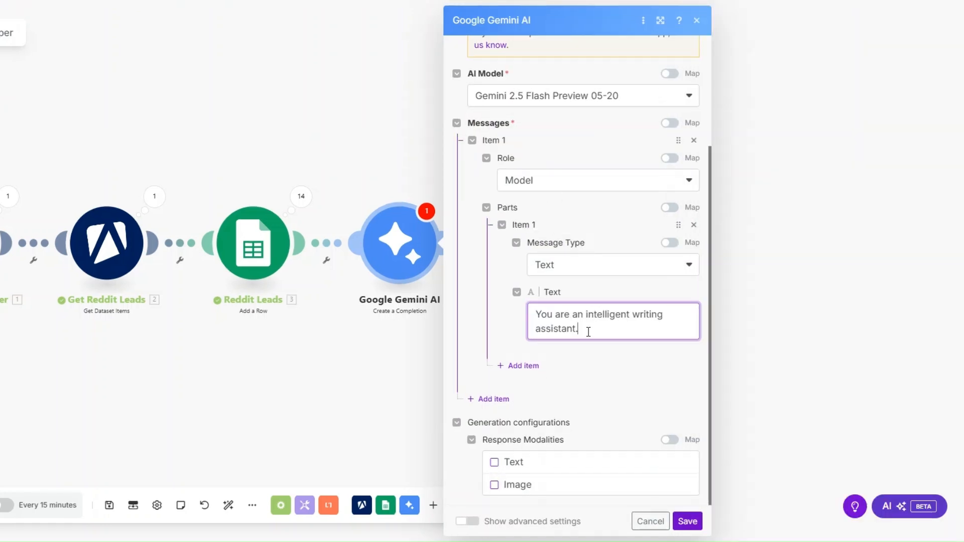
pyautogui.click(588, 332)
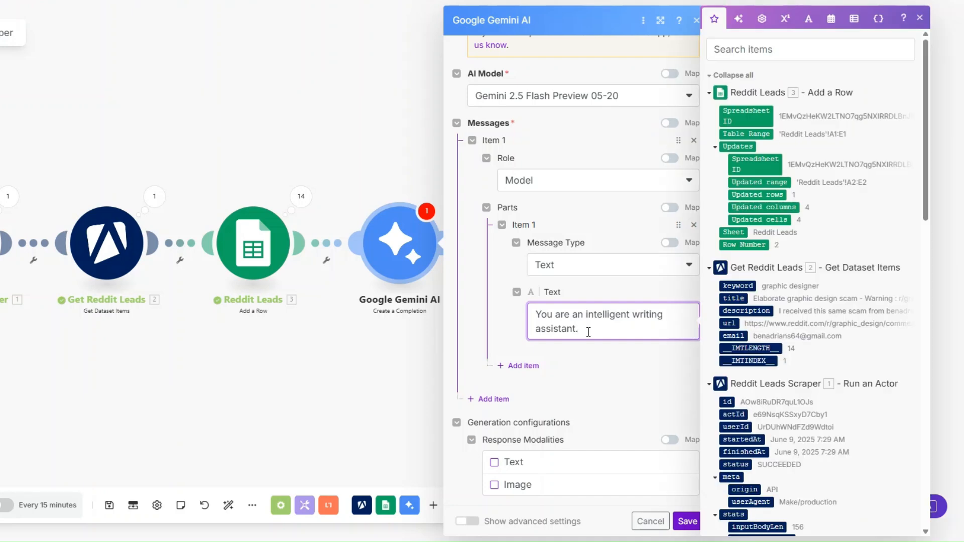
# Add a second message with role User, containing one part of message type Text.
pyautogui.click(493, 399)
pyautogui.click(555, 326)
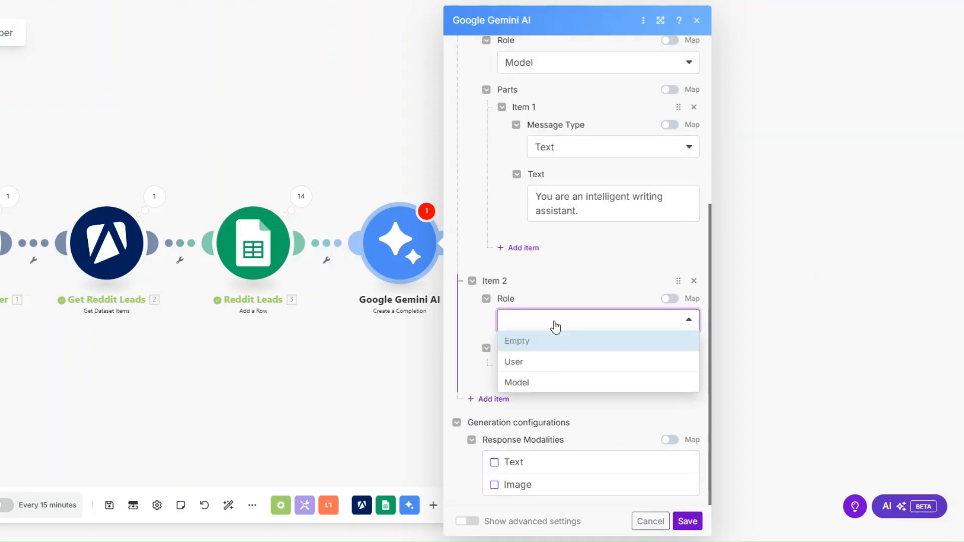
pyautogui.click(541, 362)
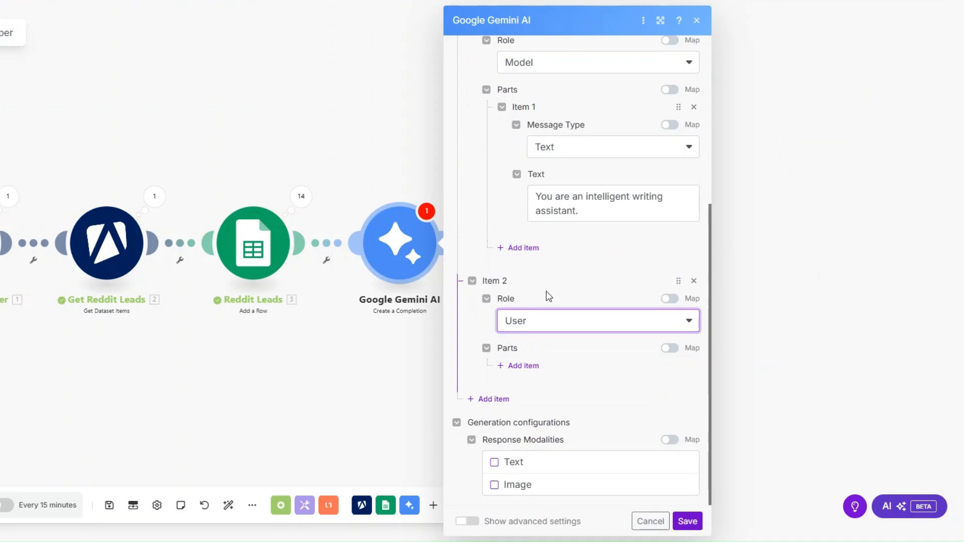
pyautogui.click(536, 366)
pyautogui.scroll(-2, 575, 329)
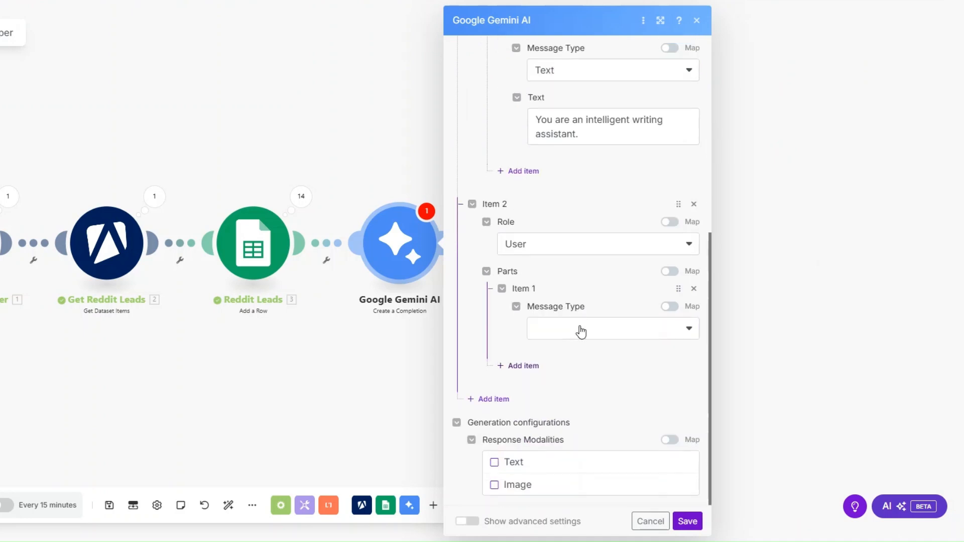
pyautogui.click(579, 329)
pyautogui.click(572, 367)
pyautogui.click(553, 378)
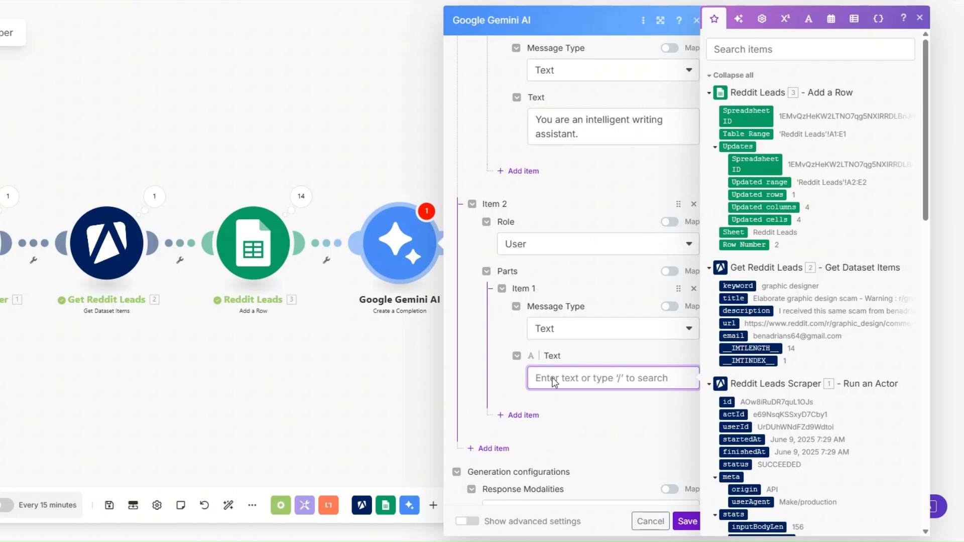
# Paste the personalized cold-email first-line prompt as the User message text and map the Get Reddit Leads description under "Description Data:".
pyautogui.hotkey('ctrl', 'v')
pyautogui.scroll(-5, 601, 211)
pyautogui.scroll(5, 585, 273)
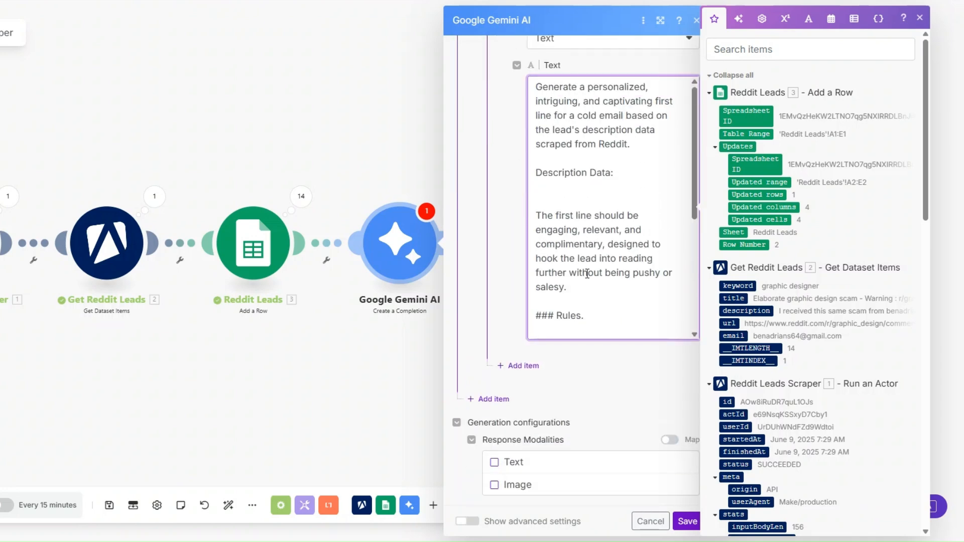
pyautogui.scroll(2, 587, 275)
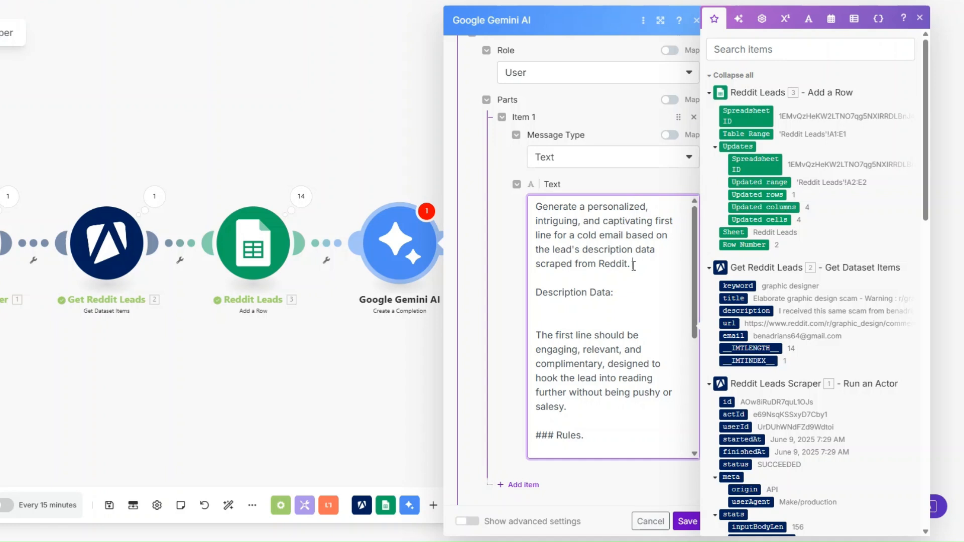
pyautogui.moveTo(730, 310); pyautogui.dragTo(596, 281)
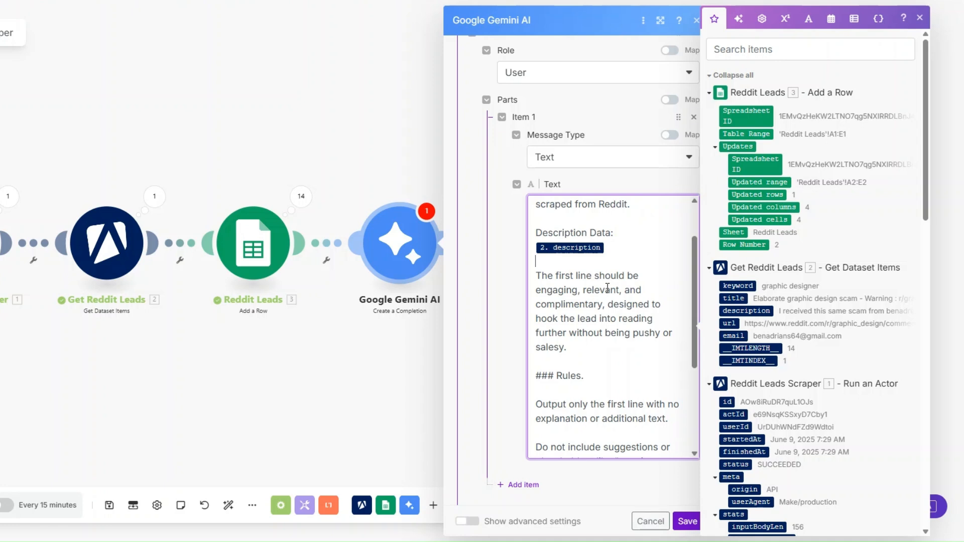
# Check the prompt's Rules section through to its last line and save the Google Gemini AI module settings.
pyautogui.scroll(-5, 608, 287)
pyautogui.moveTo(584, 258); pyautogui.dragTo(531, 259)
pyautogui.click(568, 266)
pyautogui.scroll(-1, 637, 269)
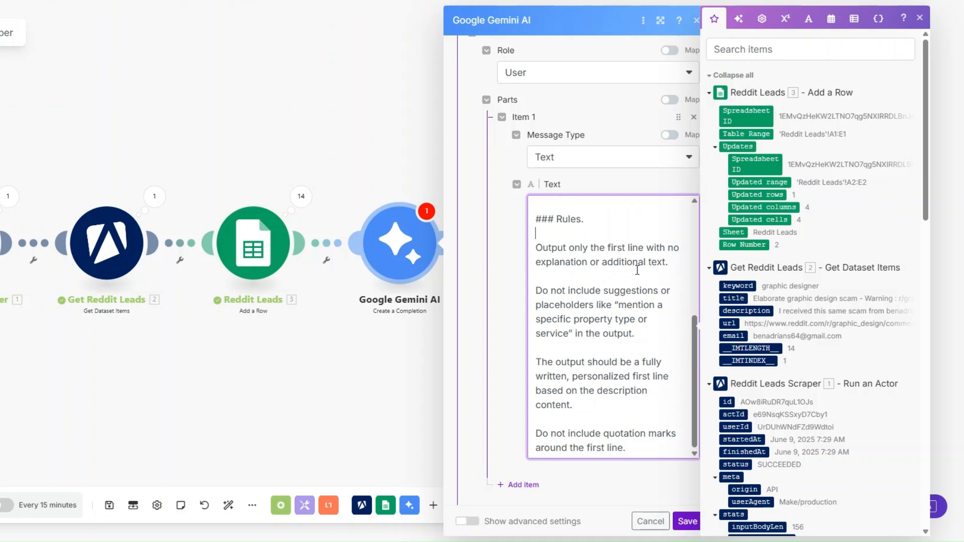
pyautogui.click(672, 262)
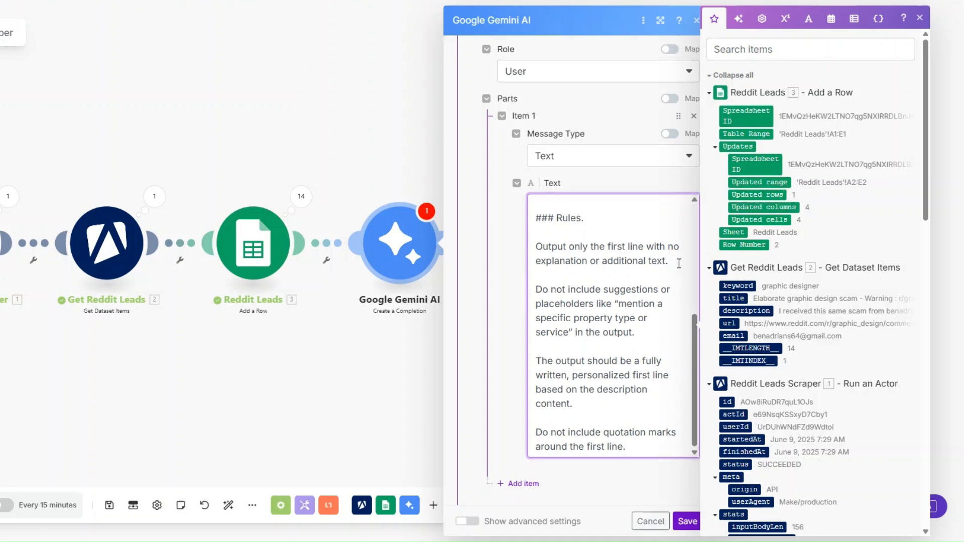
pyautogui.scroll(-1, 671, 263)
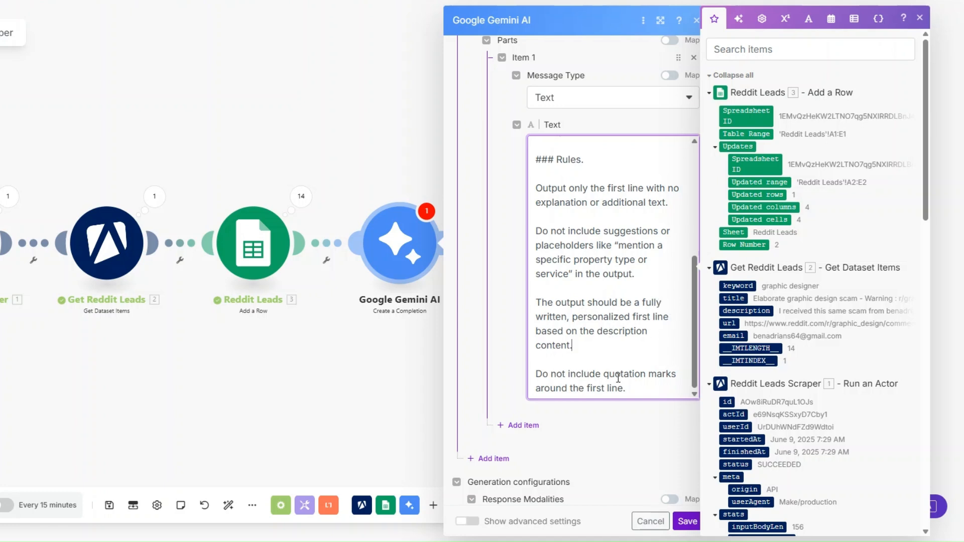
pyautogui.click(652, 388)
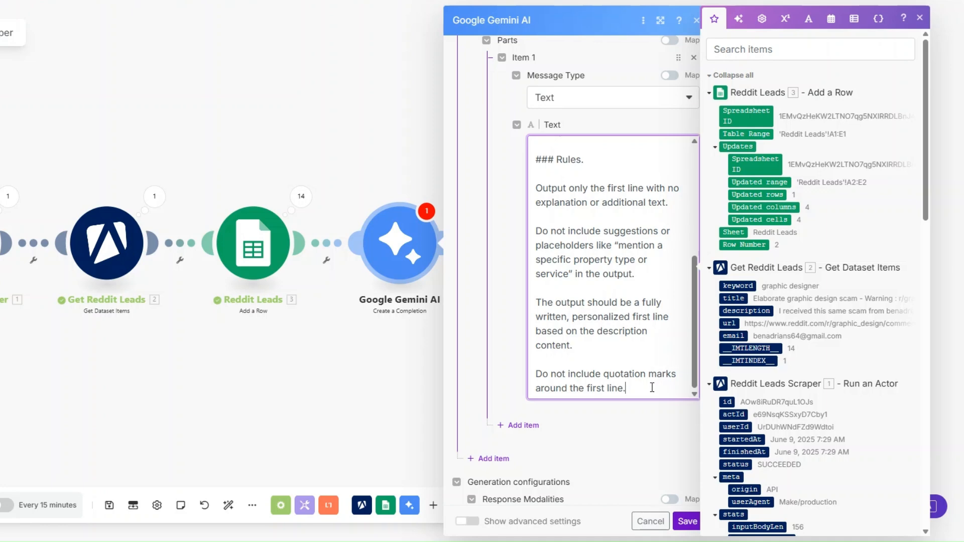
pyautogui.click(687, 521)
# Rename the Google Gemini AI module as Personalized First Line.
pyautogui.rightClick(448, 263)
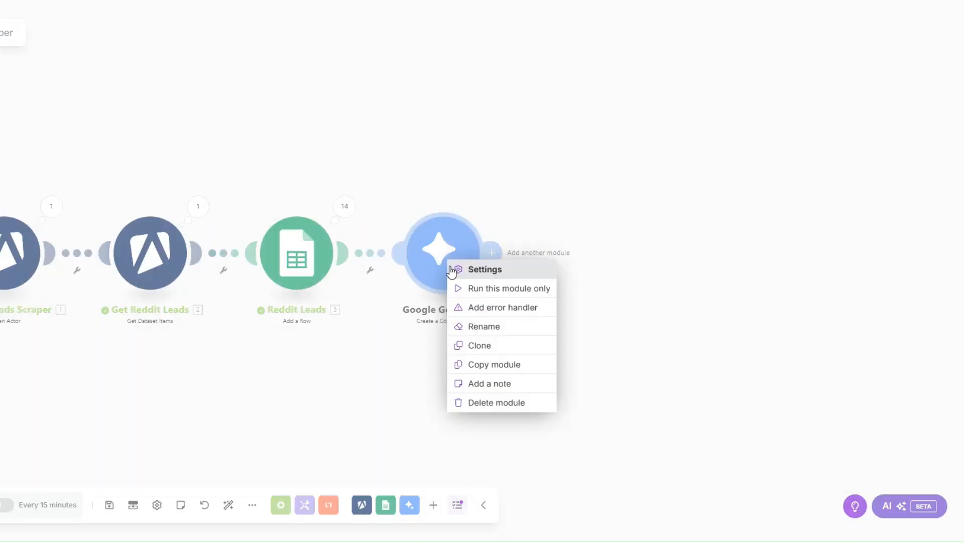
pyautogui.click(474, 326)
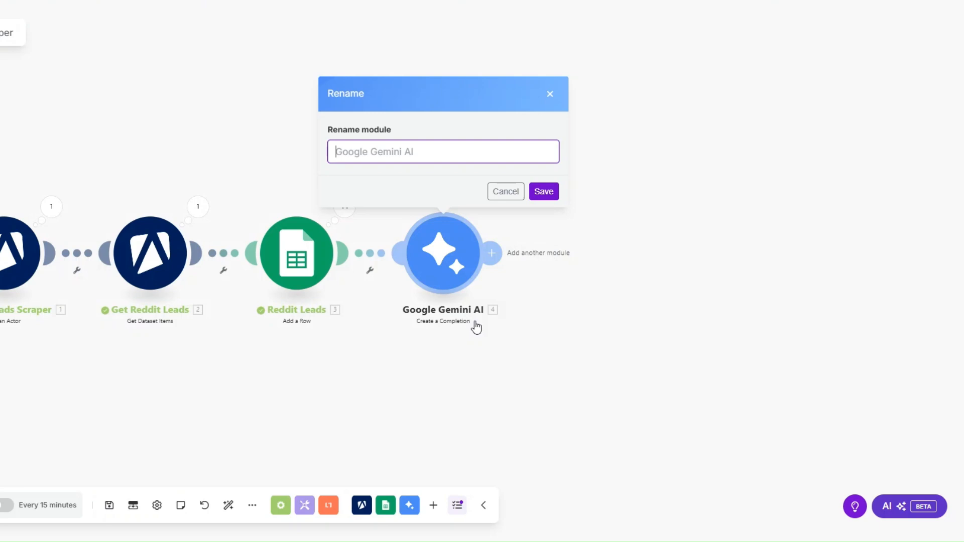
pyautogui.write('Personalized First Line')
pyautogui.click(549, 193)
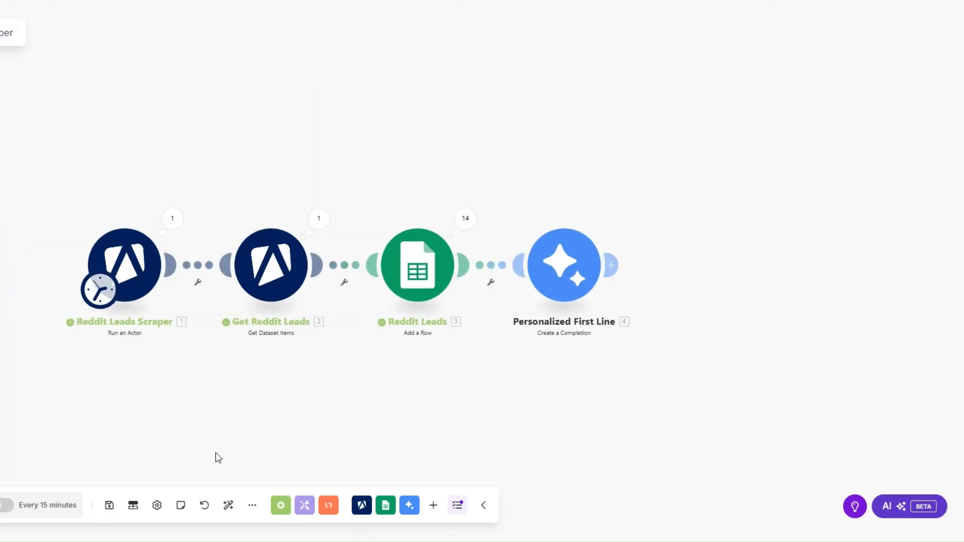
# Rename the Gemini module as Personalized First Lines.
pyautogui.moveTo(157, 393); pyautogui.dragTo(143, 391)
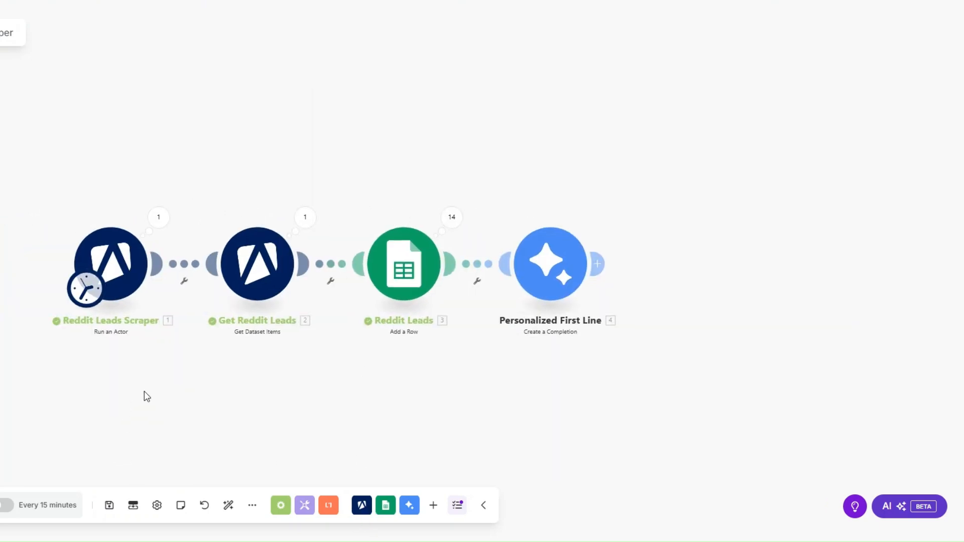
pyautogui.rightClick(551, 276)
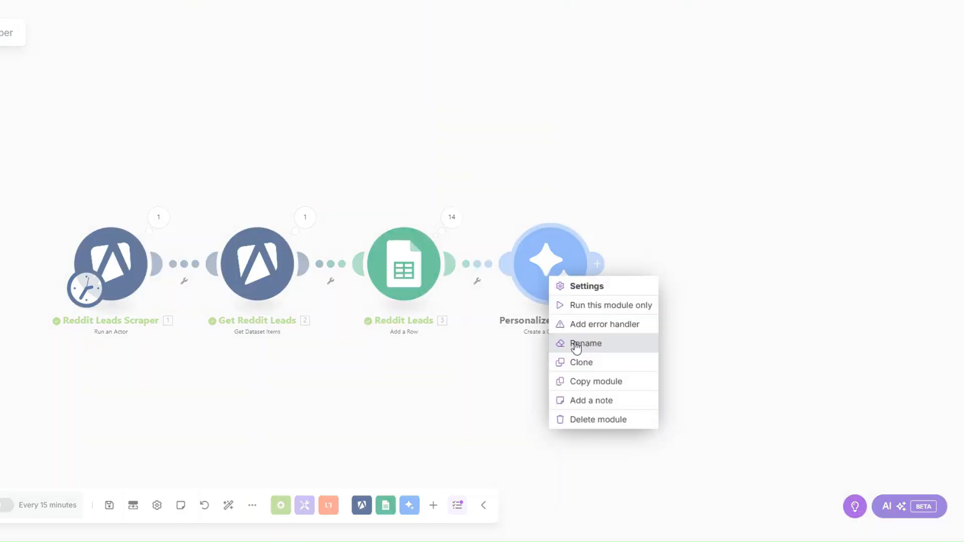
pyautogui.click(574, 343)
pyautogui.write('sonalized First Lines')
pyautogui.click(650, 202)
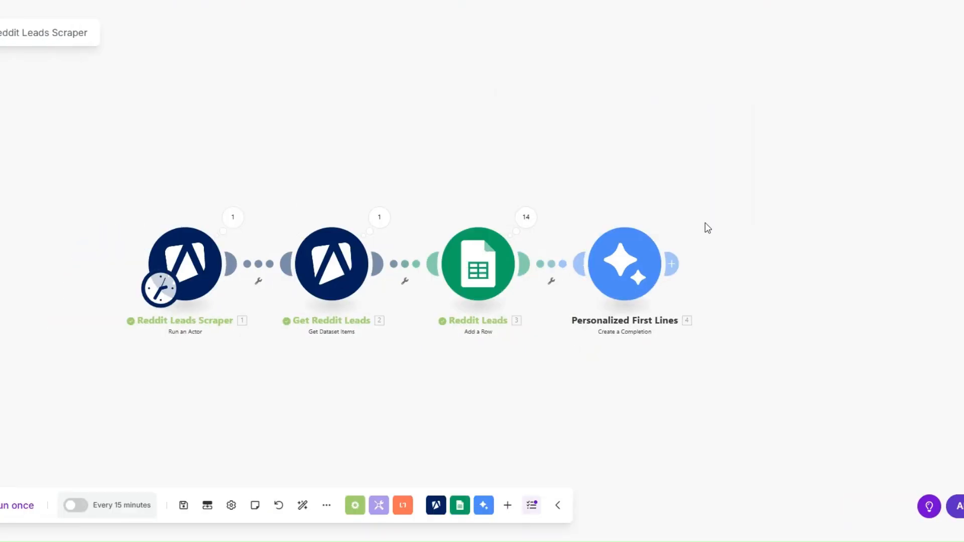
# Run the whole scenario once, from the Reddit Leads Scraper to the Personalized First Lines module.
pyautogui.click(17, 507)
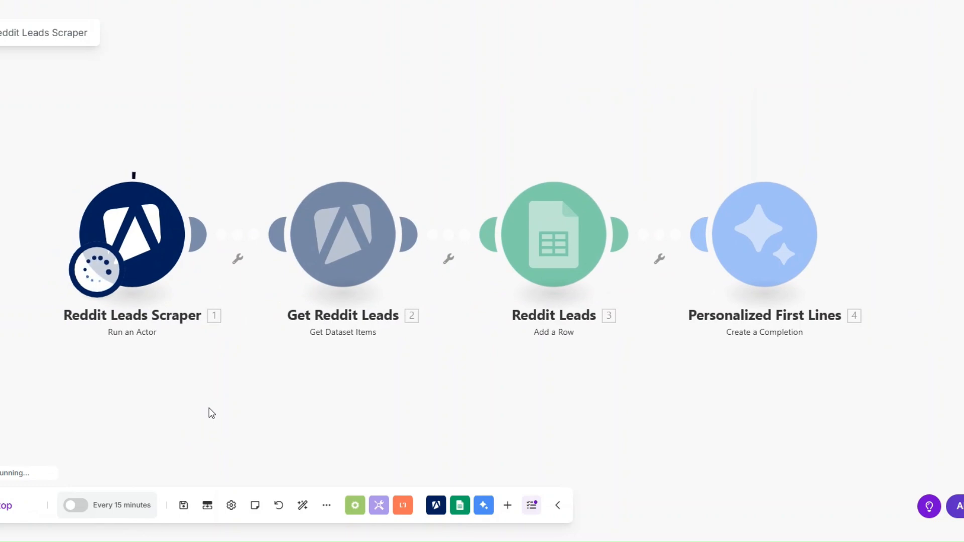
pyautogui.moveTo(209, 409); pyautogui.dragTo(205, 408)
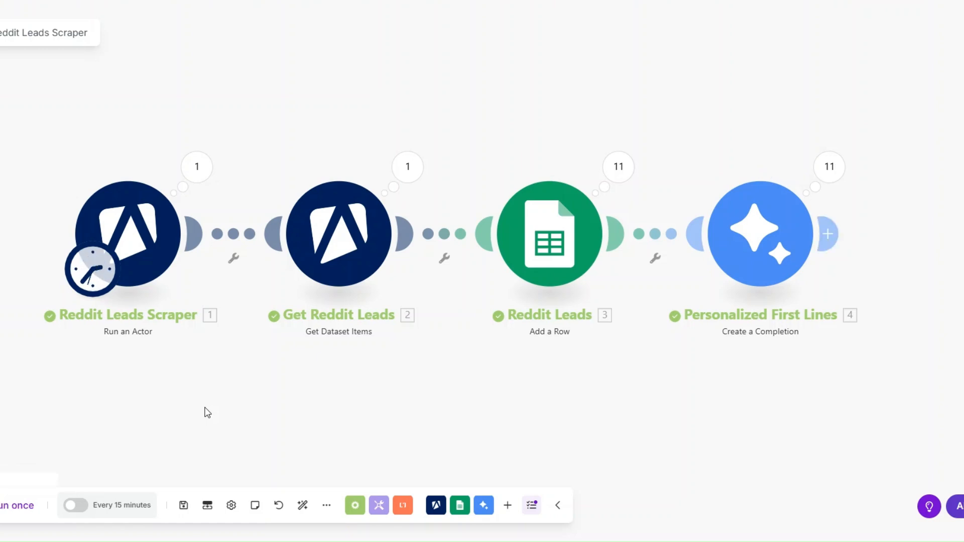
pyautogui.scroll(-1, 428, 362)
pyautogui.moveTo(412, 365); pyautogui.dragTo(354, 368)
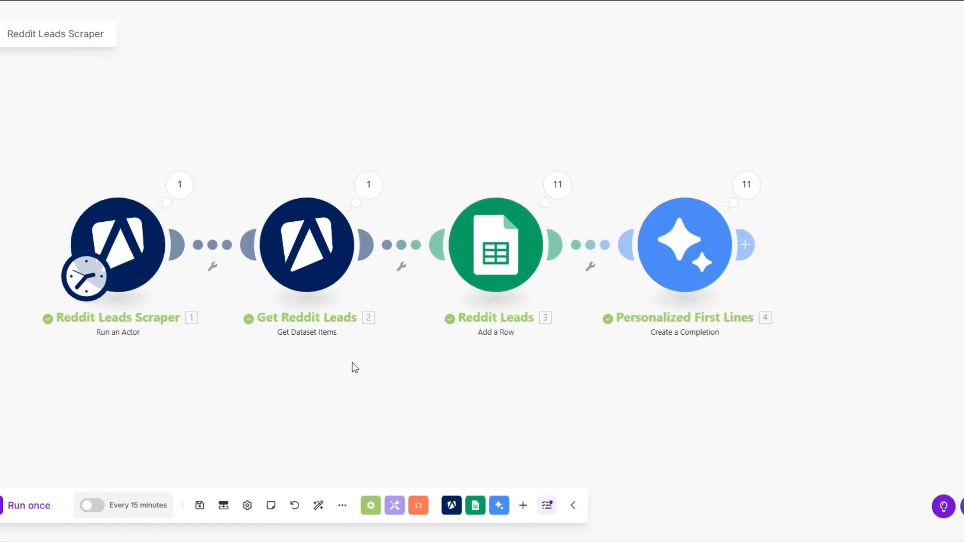
# Examine the run data of the Reddit Leads Scraper, including its Input JSON, and the output bundles of Get Reddit Leads.
pyautogui.click(191, 187)
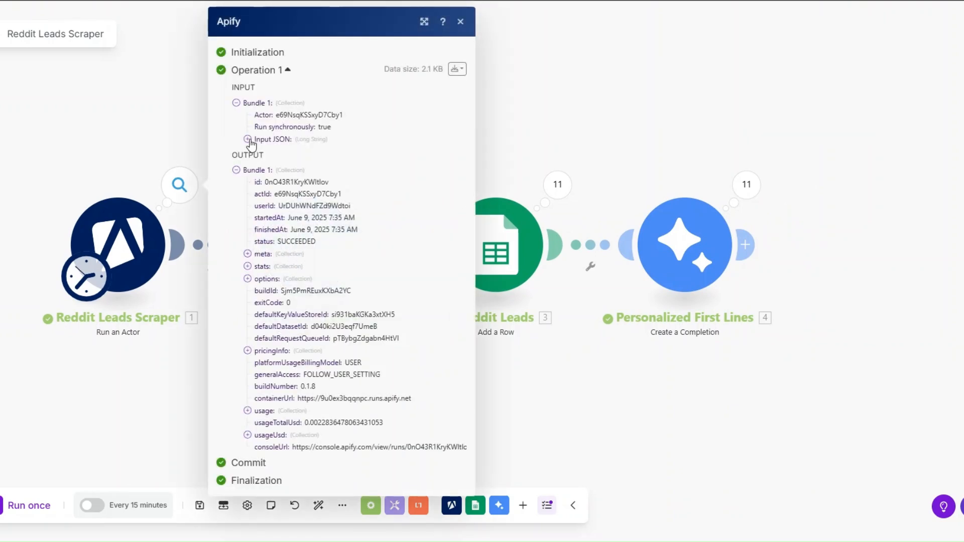
pyautogui.click(247, 139)
pyautogui.click(182, 375)
pyautogui.click(368, 185)
pyautogui.scroll(-7, 501, 260)
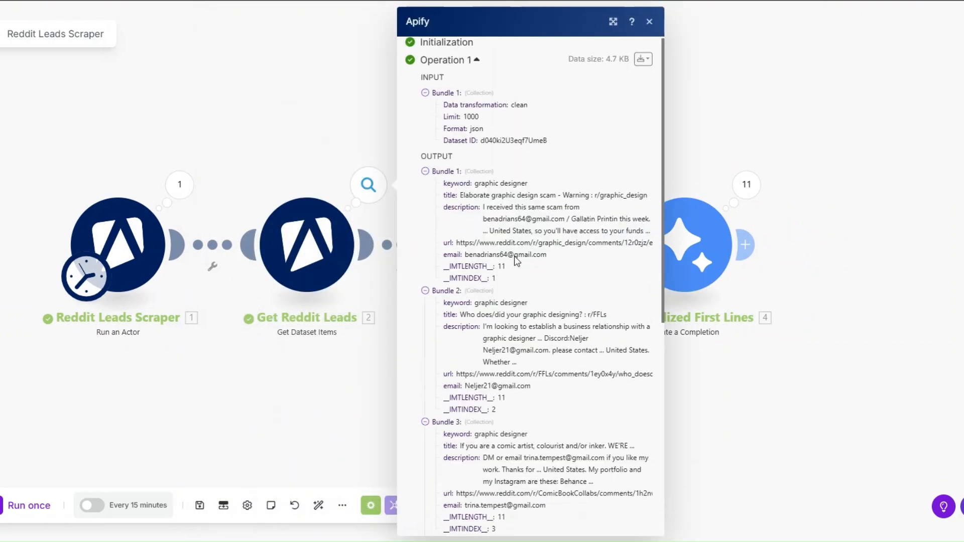
pyautogui.scroll(-1, 501, 260)
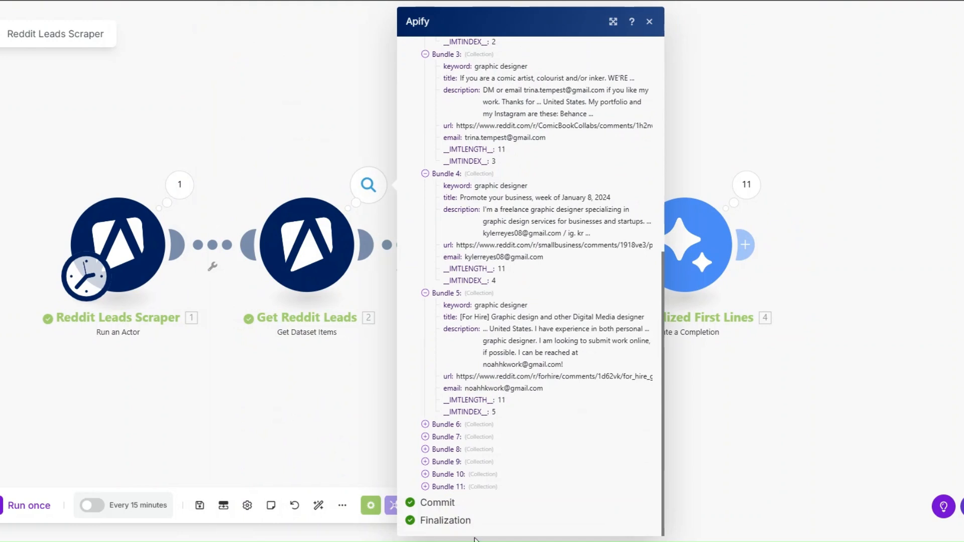
pyautogui.click(715, 436)
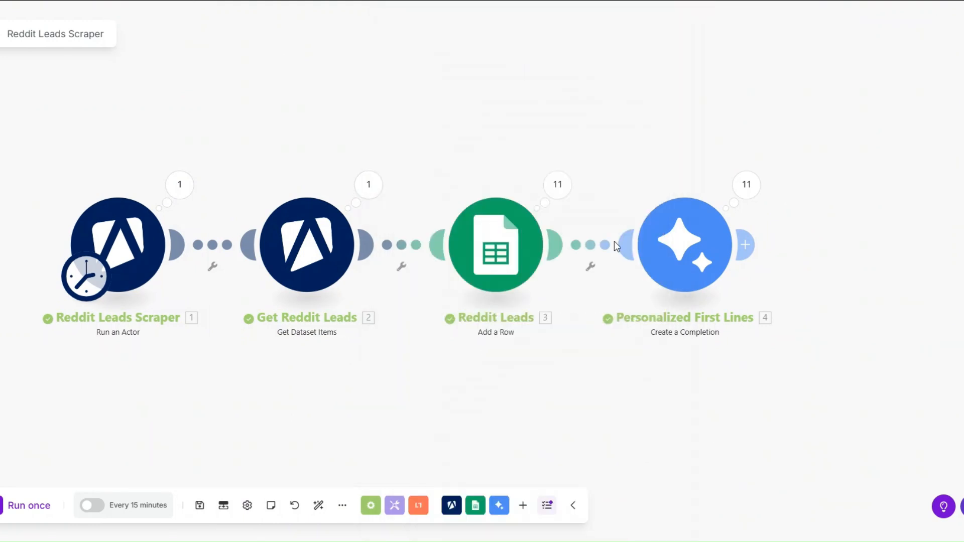
# Check the Reddit Leads module's operations and the generated first line in the Result of Personalized First Lines' Operation 2.
pyautogui.click(557, 184)
pyautogui.click(585, 365)
pyautogui.click(745, 186)
pyautogui.moveTo(600, 353); pyautogui.dragTo(491, 359)
pyautogui.click(737, 144)
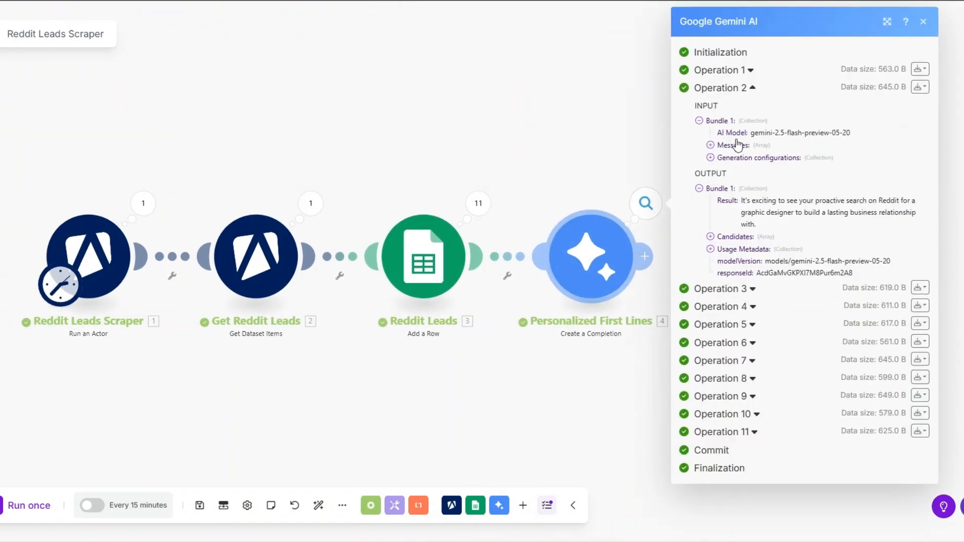
pyautogui.moveTo(742, 201); pyautogui.dragTo(772, 227)
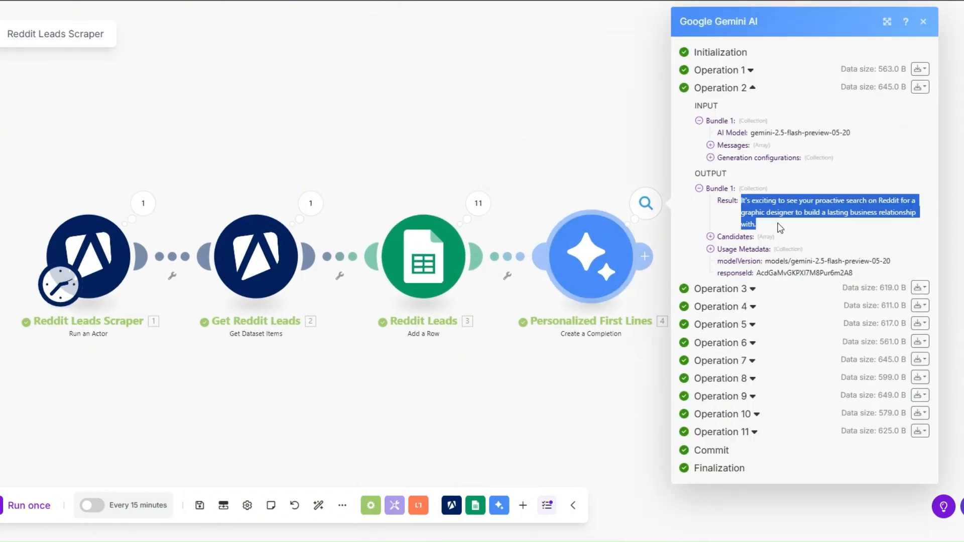
# Check the generated first lines in the Results of Operation 5 and Operation 8 of the Personalized First Lines module.
pyautogui.click(720, 324)
pyautogui.scroll(-3, 803, 347)
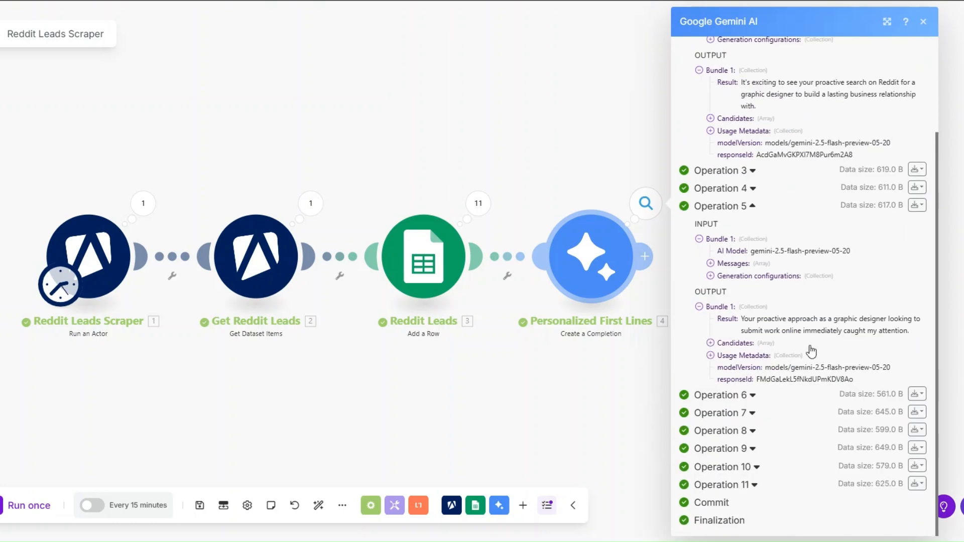
pyautogui.click(745, 432)
pyautogui.scroll(-3, 752, 382)
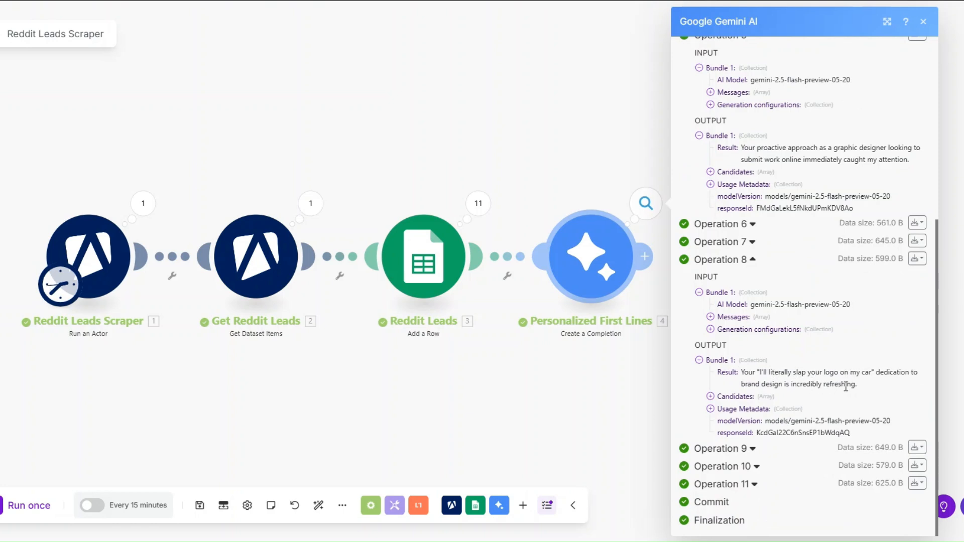
pyautogui.click(603, 392)
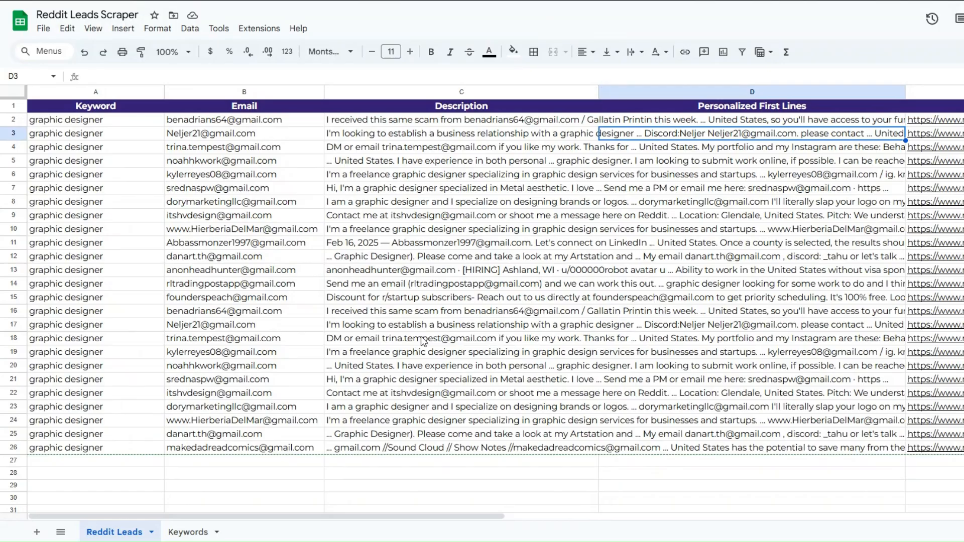
# In the Reddit Leads sheet, examine the keyword, email, description and Personalized First Lines cells of the scraped rows.
pyautogui.click(388, 343)
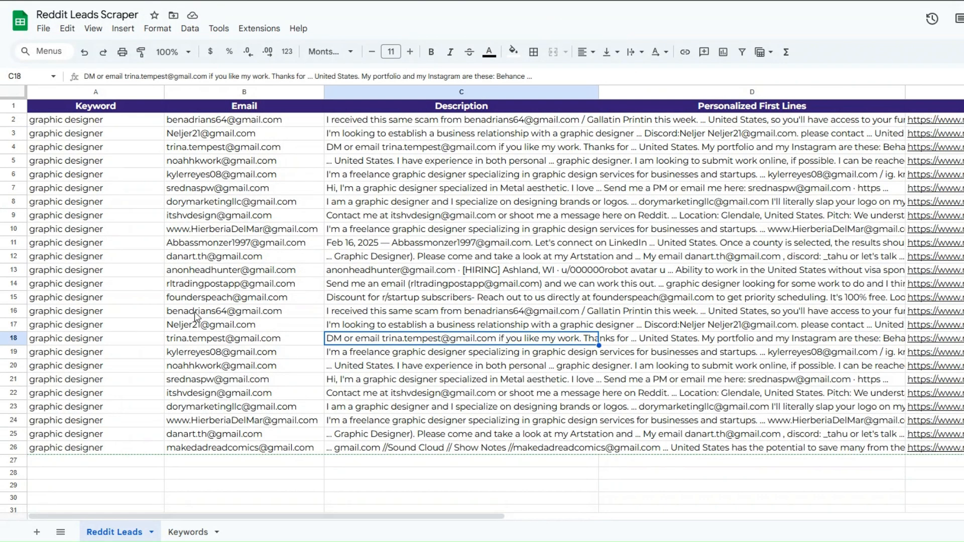
pyautogui.click(126, 395)
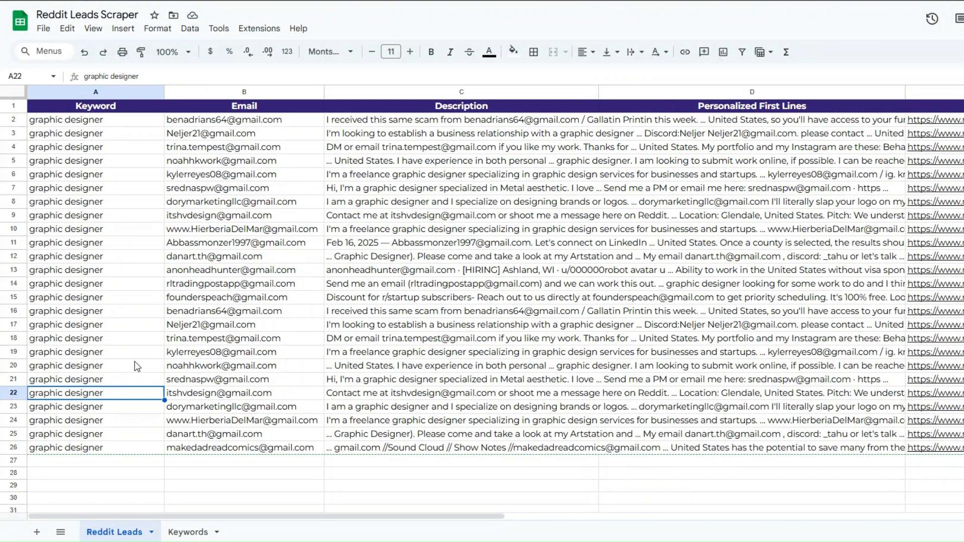
pyautogui.click(224, 394)
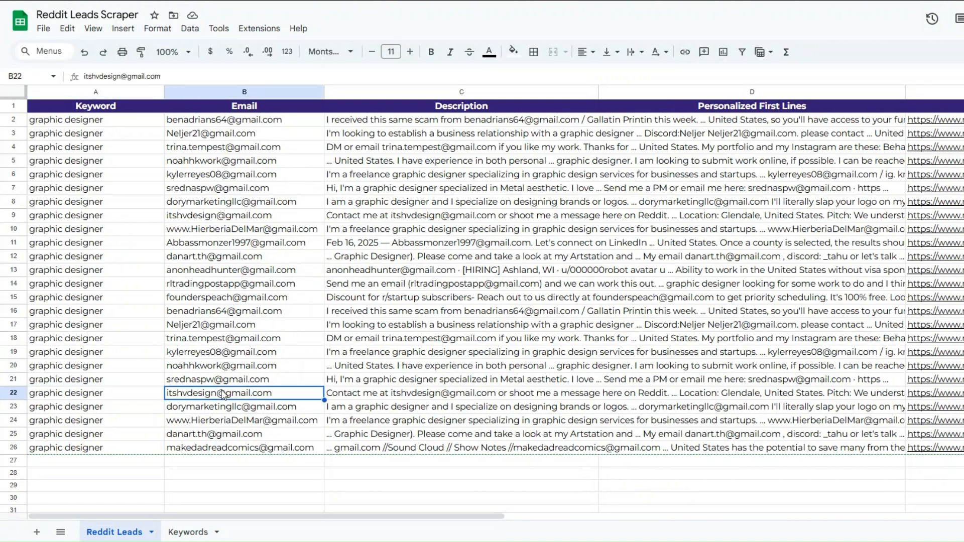
pyautogui.click(412, 386)
pyautogui.click(692, 391)
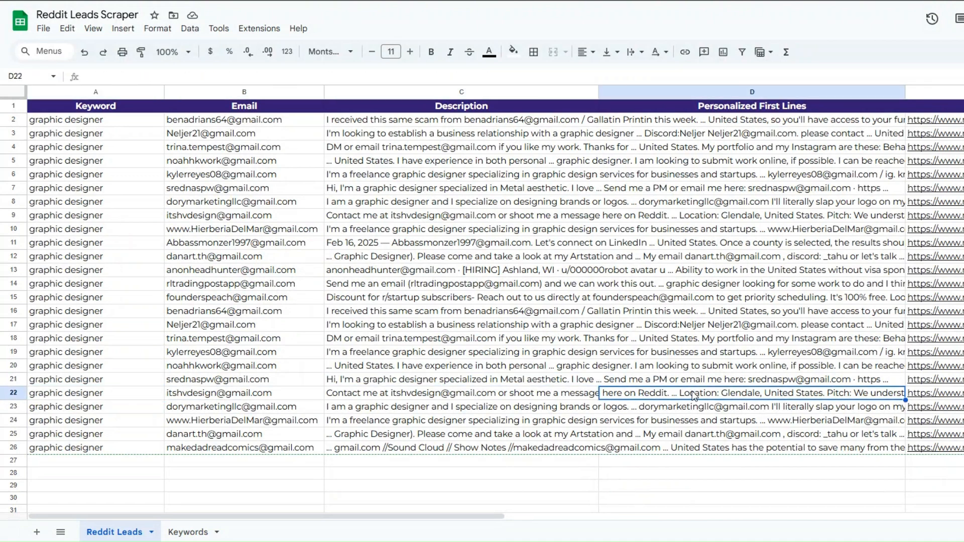
pyautogui.doubleClick(693, 393)
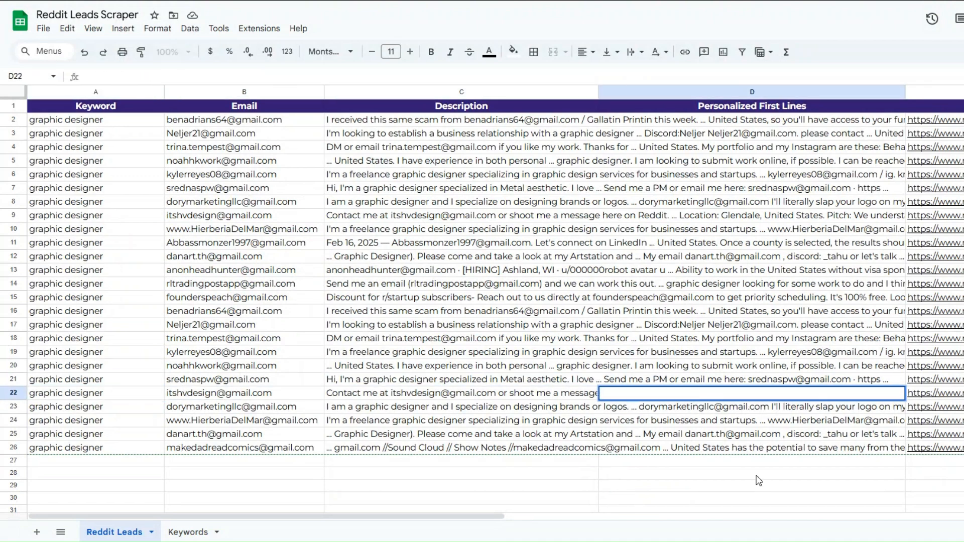
pyautogui.click(731, 439)
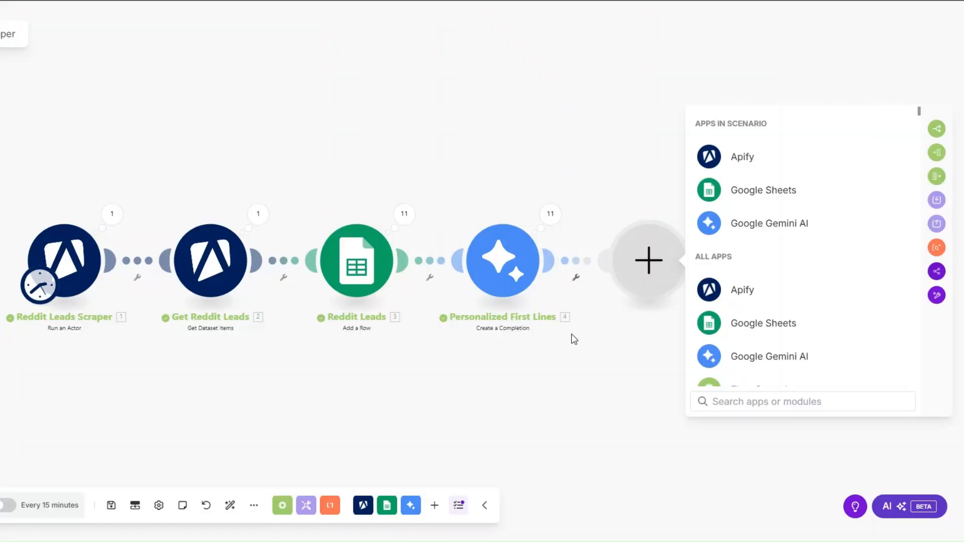
# Append a Google Sheets Update a Row module after the Gemini module, targeting the Reddit Leads sheet of the Reddit Leads Scraper spreadsheet.
pyautogui.click(748, 190)
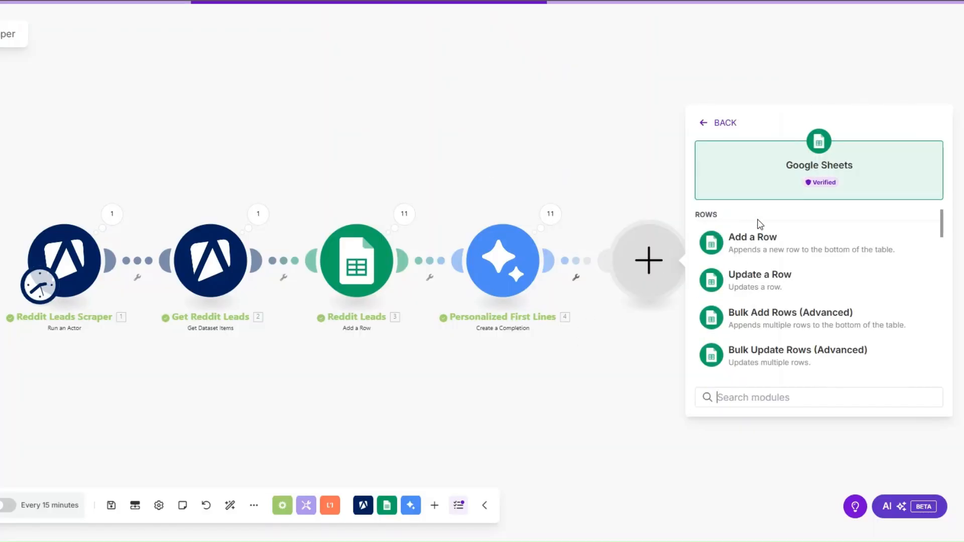
pyautogui.click(759, 277)
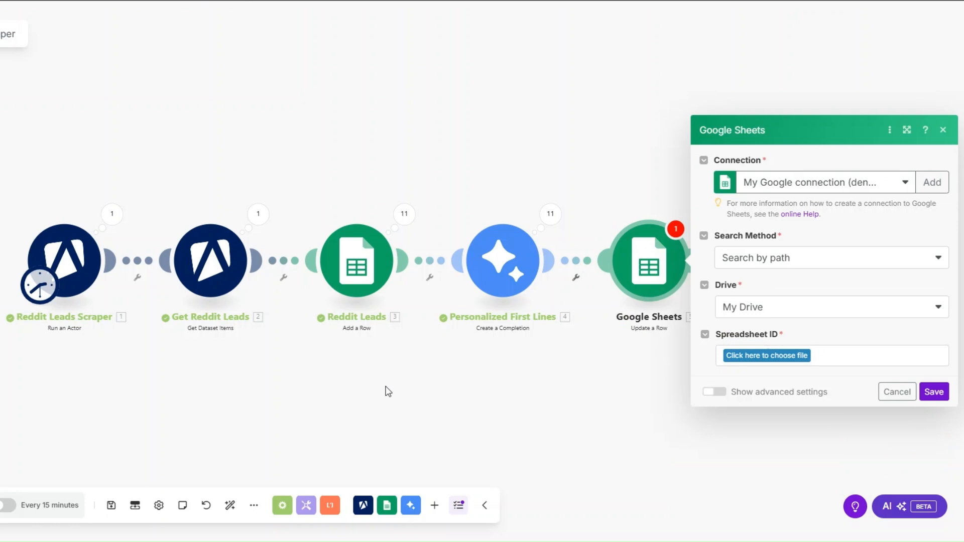
pyautogui.moveTo(387, 389); pyautogui.dragTo(275, 386)
pyautogui.click(675, 353)
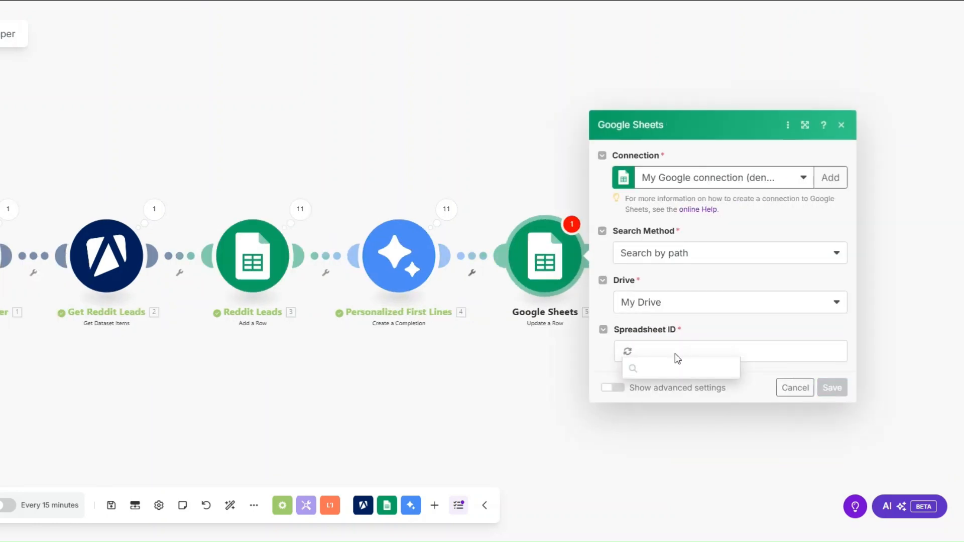
pyautogui.click(669, 390)
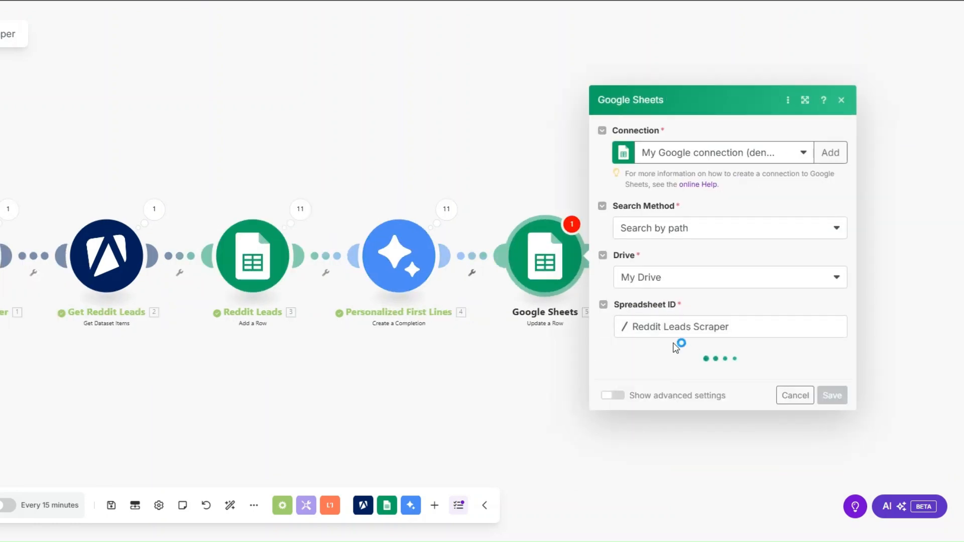
pyautogui.click(673, 381)
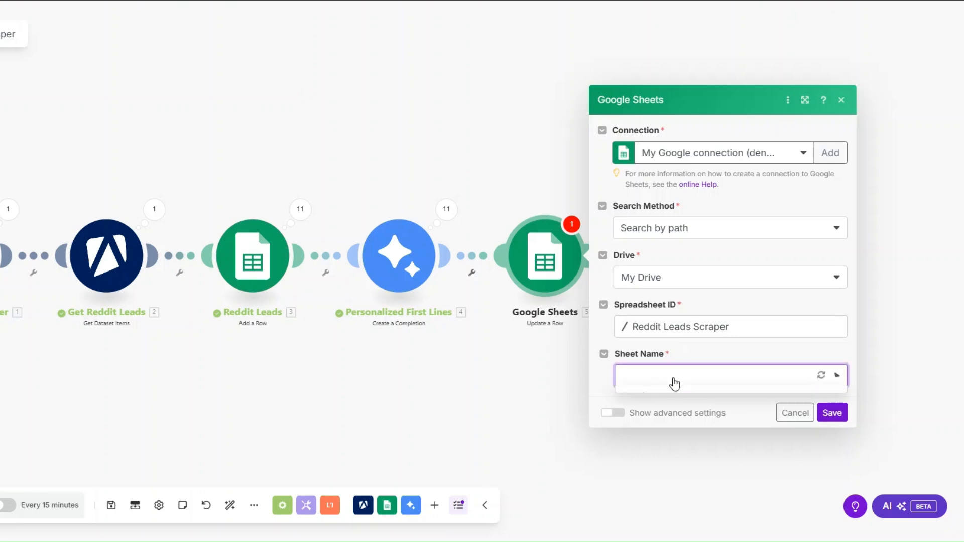
pyautogui.click(674, 397)
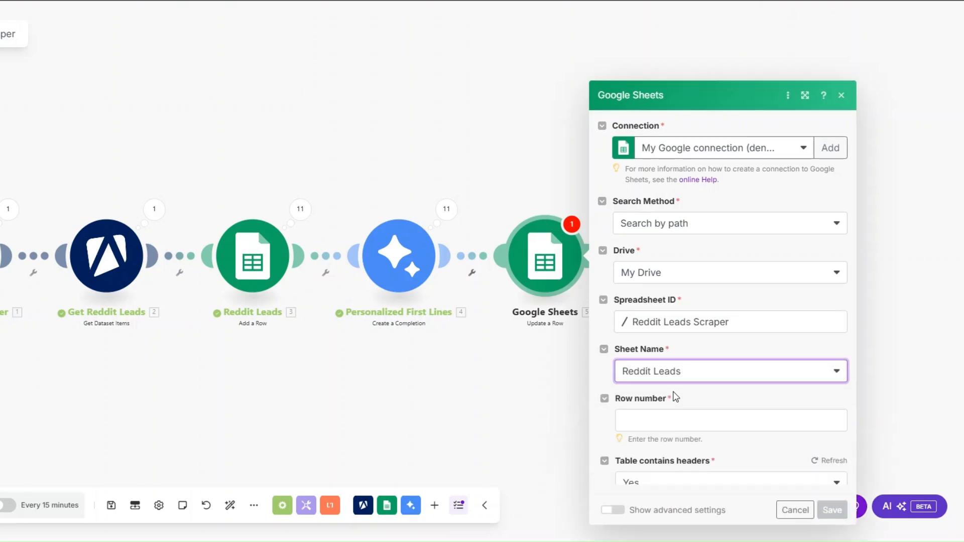
# Map the Reddit Leads Row Number to Row number and the Gemini Result to Personalized First Lines (D), then save the module.
pyautogui.click(632, 354)
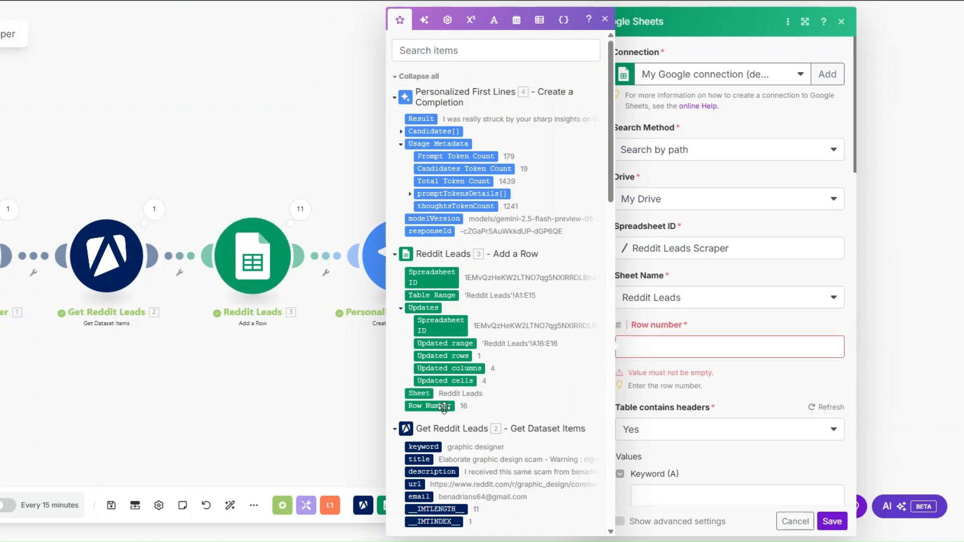
pyautogui.click(429, 405)
pyautogui.scroll(-5, 710, 374)
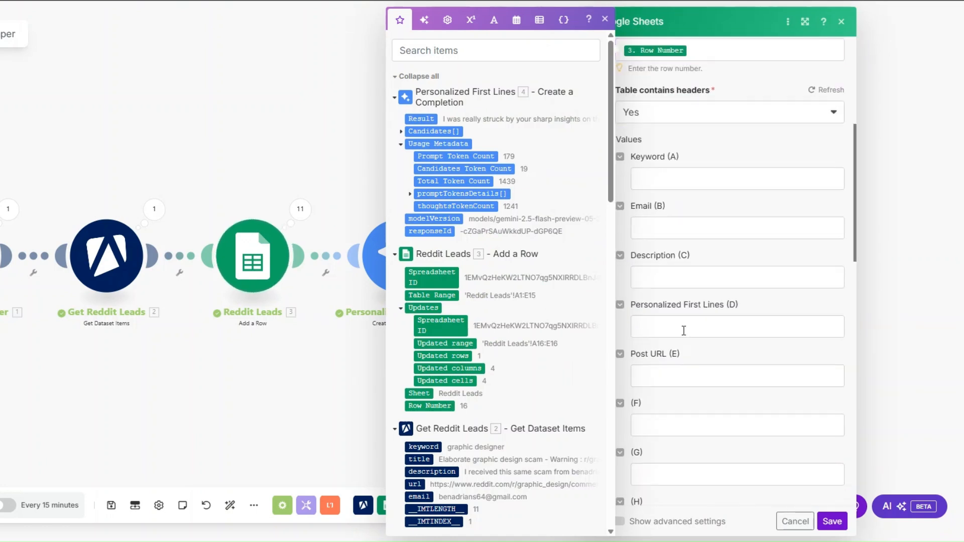
pyautogui.click(683, 327)
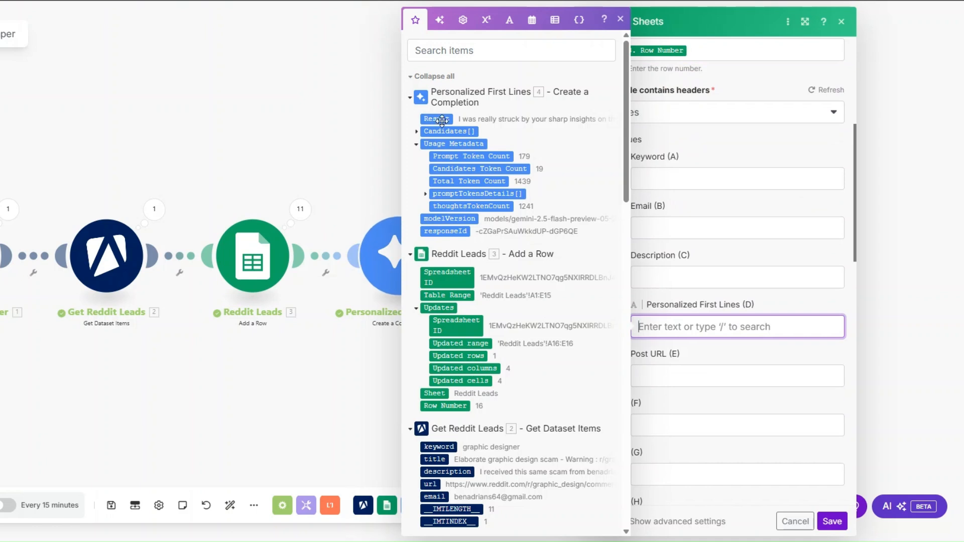
pyautogui.moveTo(436, 119); pyautogui.dragTo(660, 329)
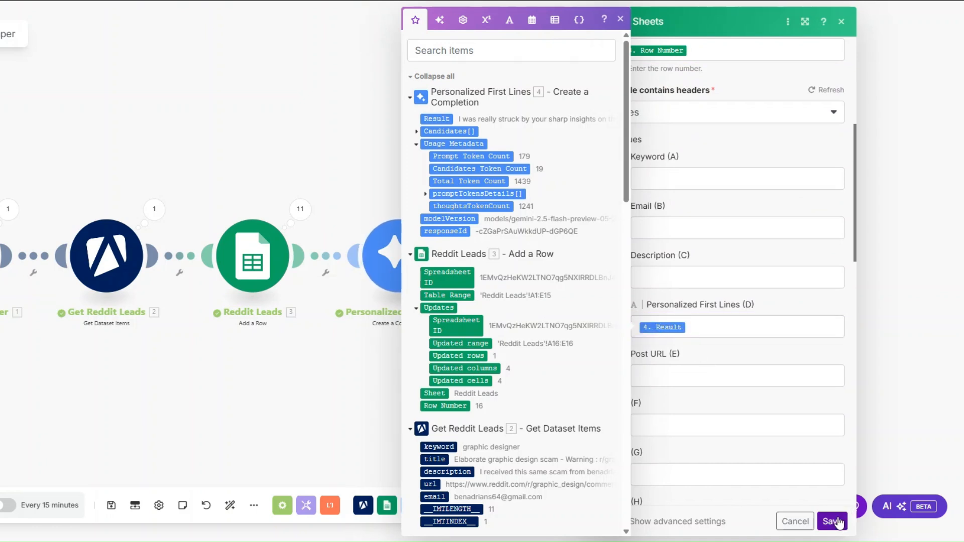
pyautogui.click(834, 521)
# Rename the Gemini module as Generate Personalized First Lines.
pyautogui.rightClick(398, 285)
pyautogui.click(431, 346)
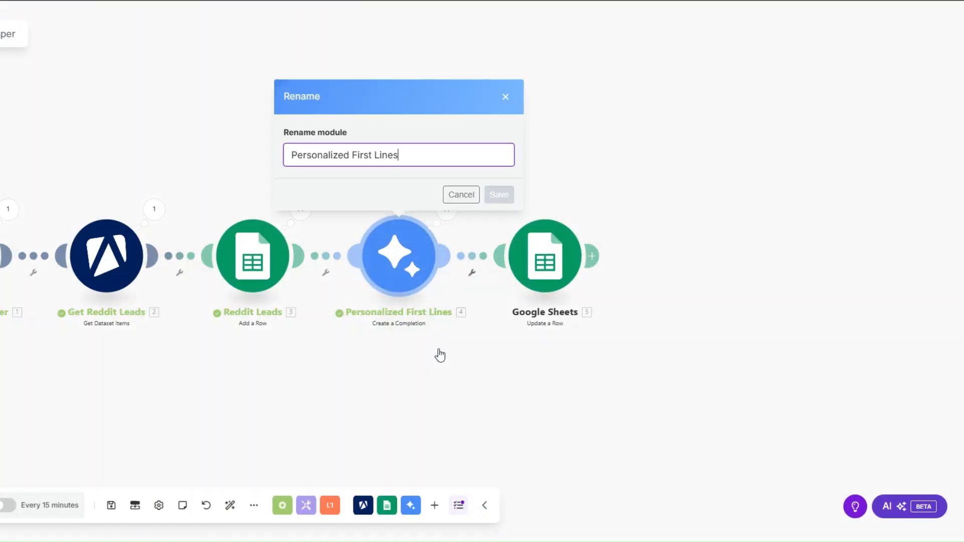
pyautogui.click(294, 155)
pyautogui.write('Genr')
pyautogui.press('BackSpace')
pyautogui.write('erate')
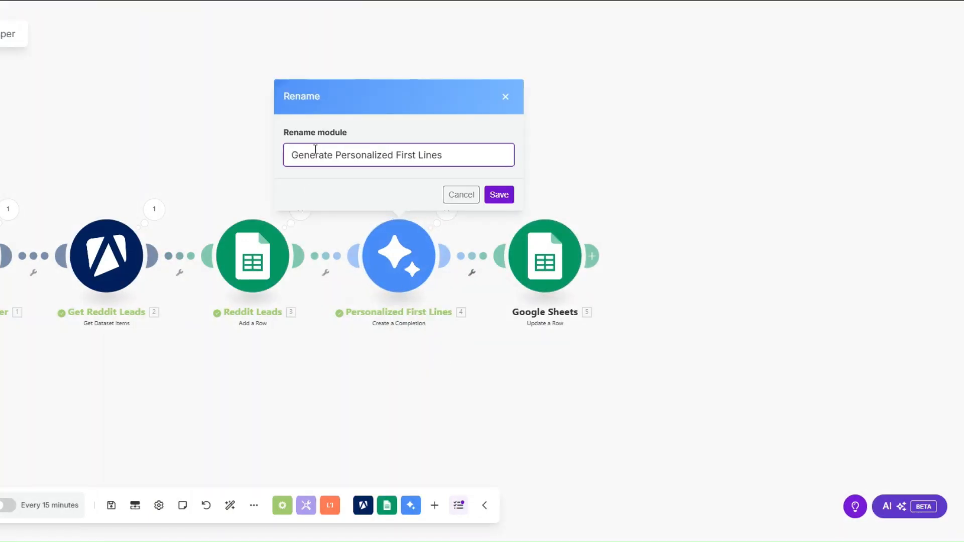
pyautogui.click(499, 194)
# Rename the Google Sheets Update a Row module as Personalized First Lines.
pyautogui.rightClick(548, 251)
pyautogui.click(578, 314)
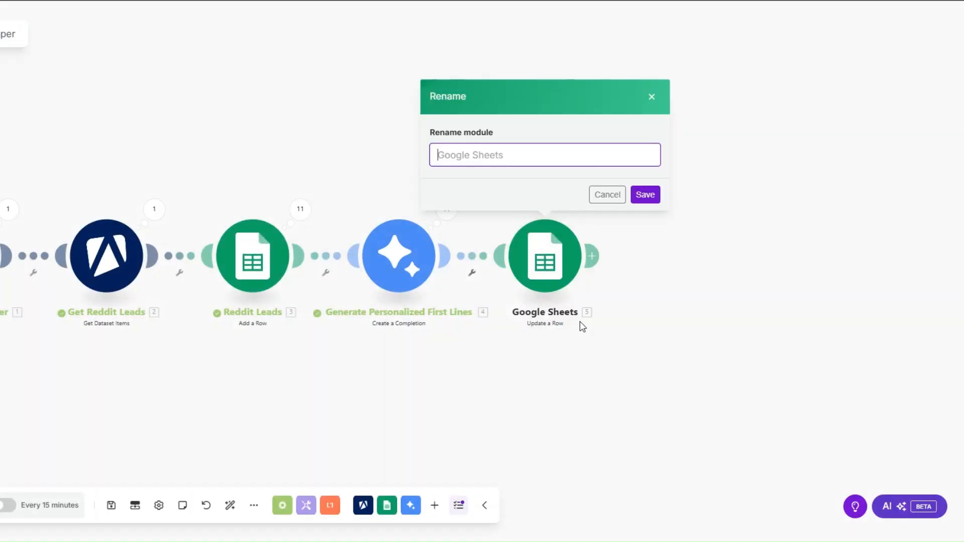
pyautogui.write('Personalized First Lines')
pyautogui.click(643, 195)
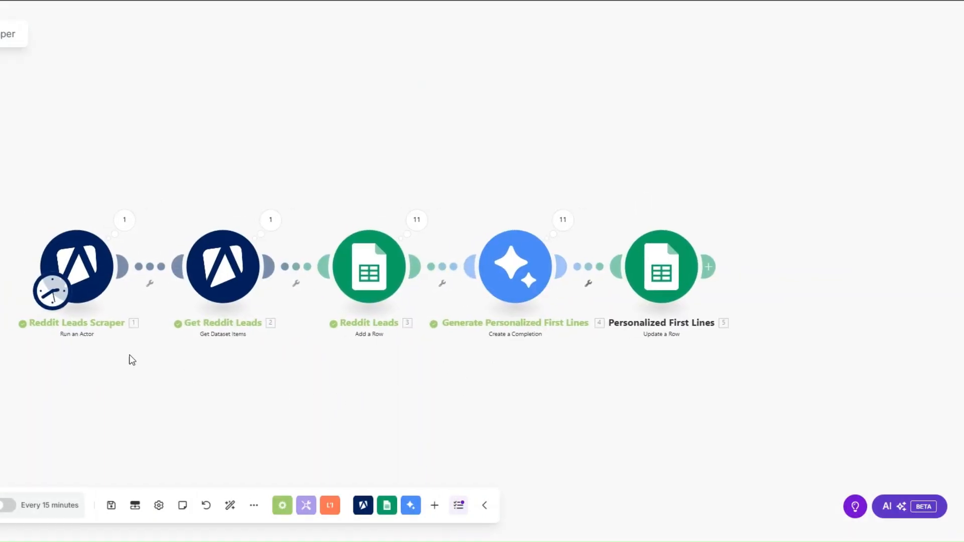
# Review the fixed keyword and location in the Input JSON of the Reddit Leads Scraper module.
pyautogui.click(81, 277)
pyautogui.scroll(-2, 178, 250)
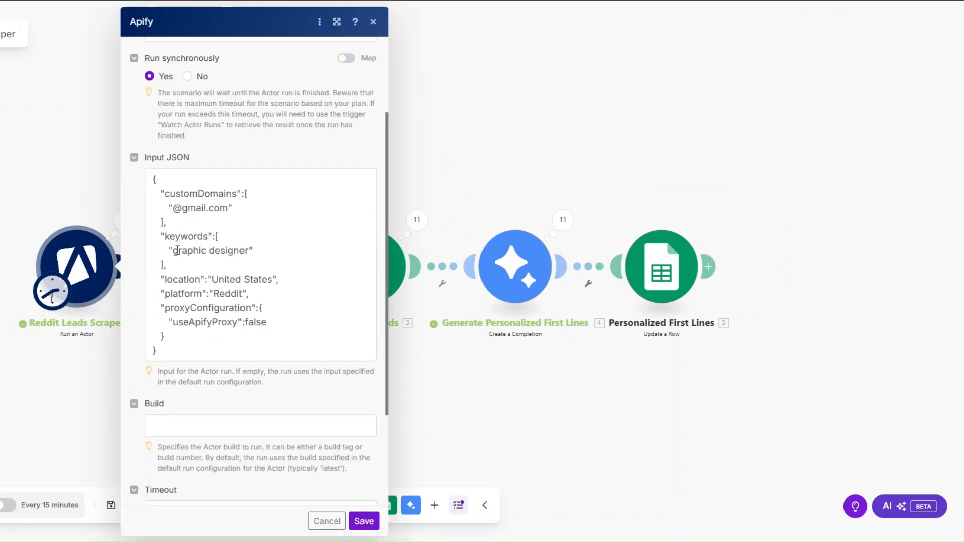
pyautogui.click(363, 521)
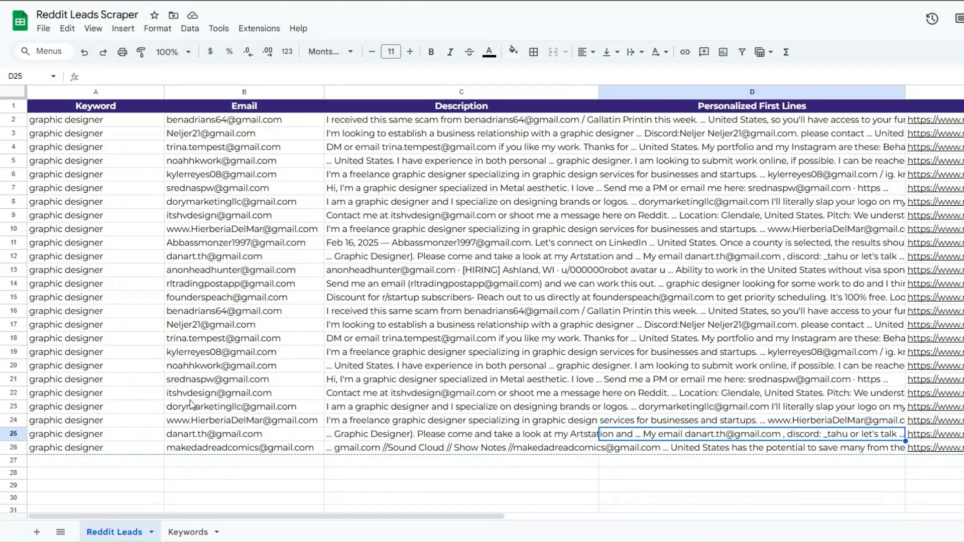
# Examine the keywords and locations in the Keywords sheet and compare them with the Input JSON of the Reddit Leads Scraper module.
pyautogui.click(189, 531)
pyautogui.click(162, 324)
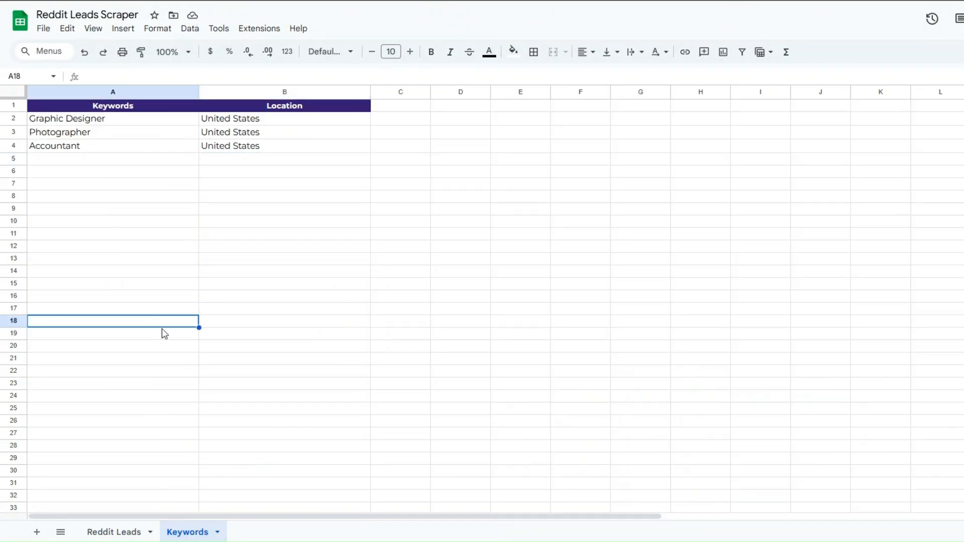
pyautogui.click(121, 200)
pyautogui.click(230, 170)
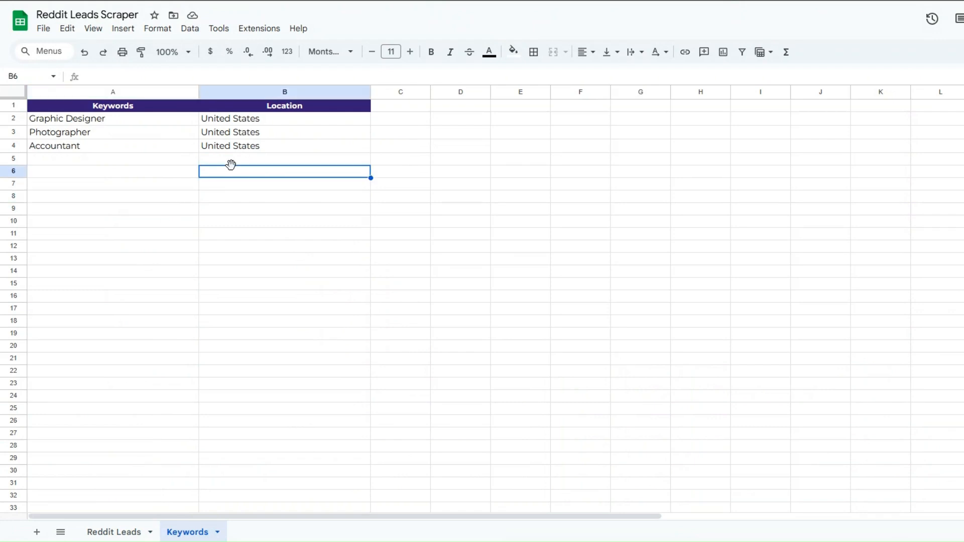
pyautogui.click(222, 184)
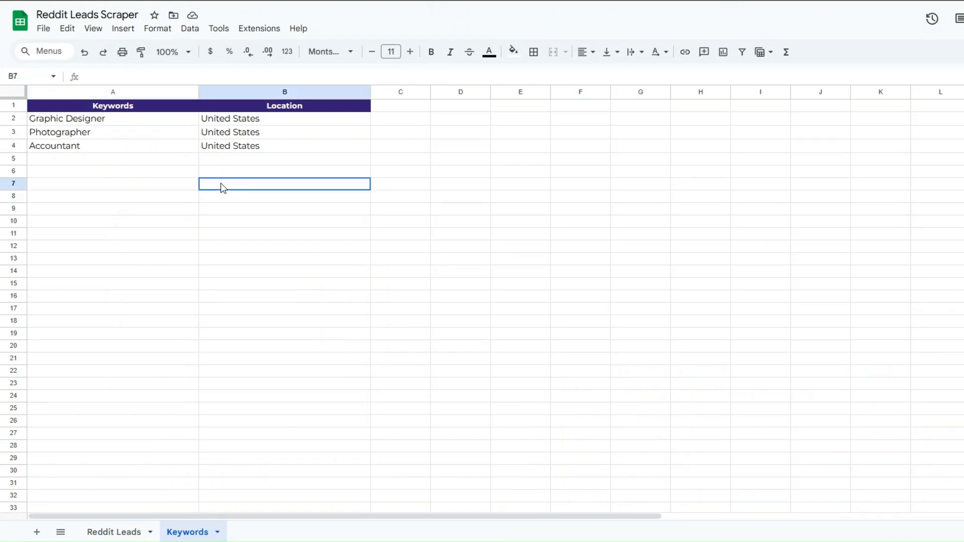
pyautogui.click(116, 125)
pyautogui.click(115, 134)
pyautogui.click(116, 147)
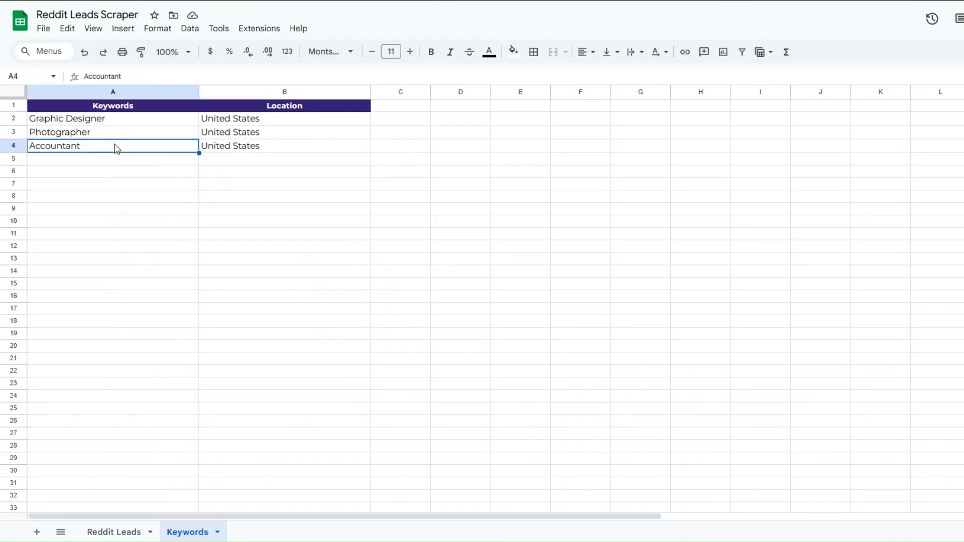
pyautogui.click(239, 134)
pyautogui.click(258, 148)
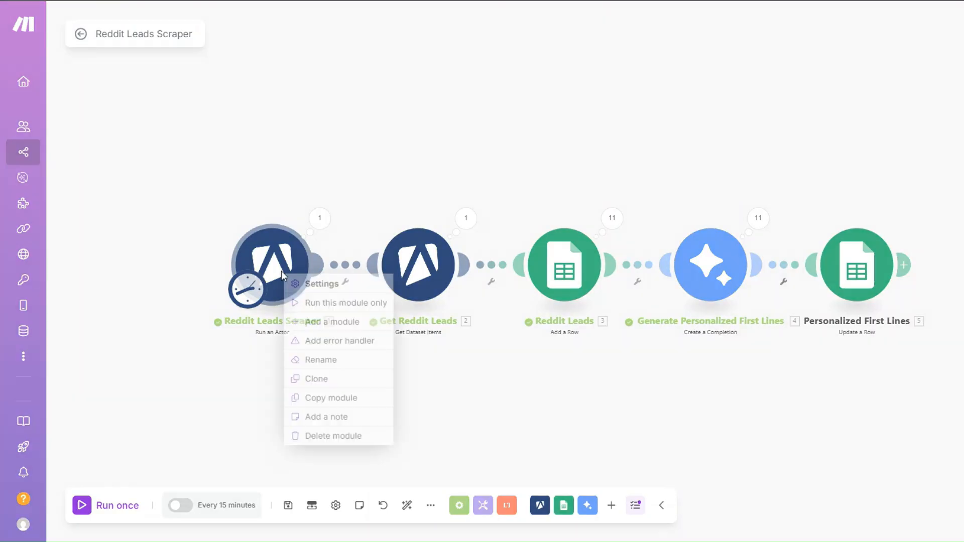
pyautogui.click(281, 270)
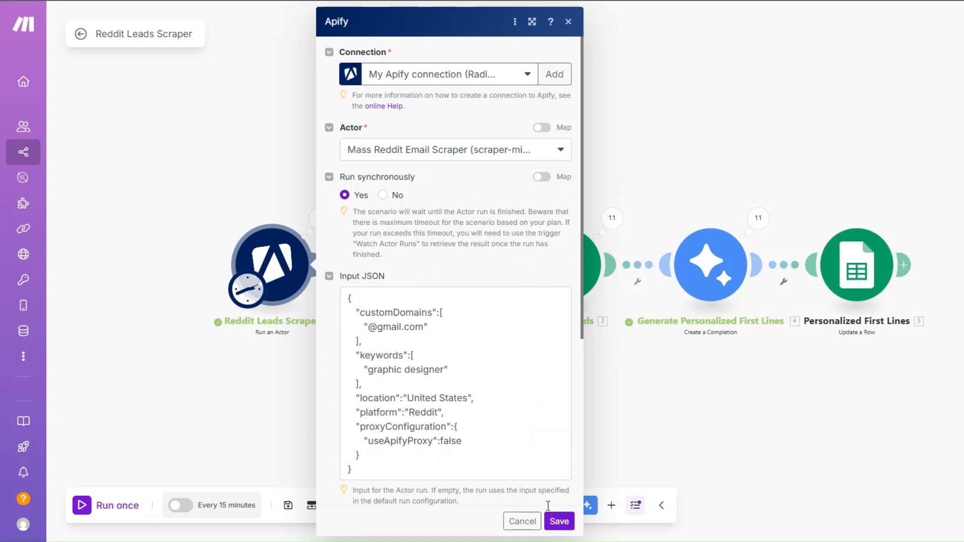
pyautogui.click(560, 521)
# Add a Google Sheets Watch New Rows module in front of the Reddit Leads Scraper and connect it as the scenario's trigger.
pyautogui.moveTo(274, 408); pyautogui.dragTo(314, 409)
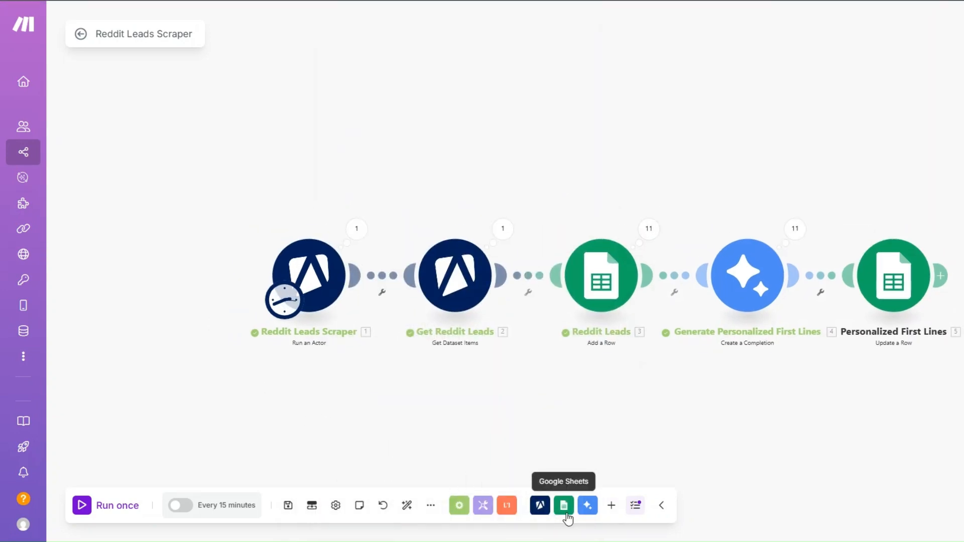
pyautogui.click(564, 505)
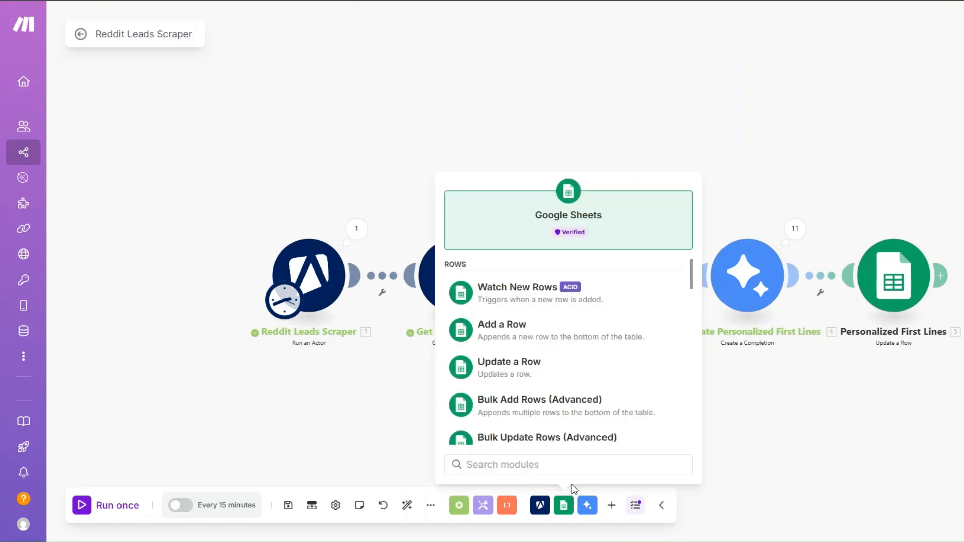
pyautogui.click(523, 293)
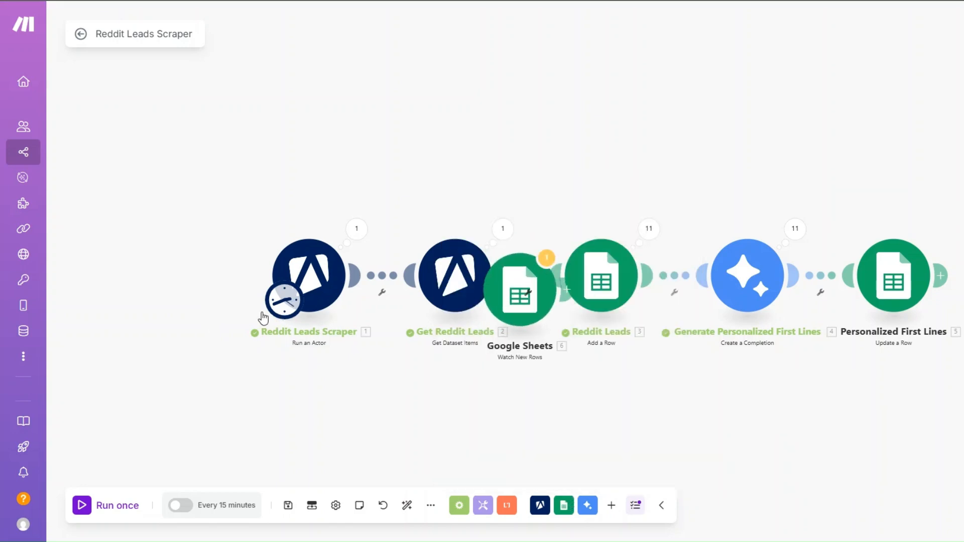
pyautogui.moveTo(516, 307); pyautogui.dragTo(156, 300)
pyautogui.moveTo(283, 300); pyautogui.dragTo(310, 286)
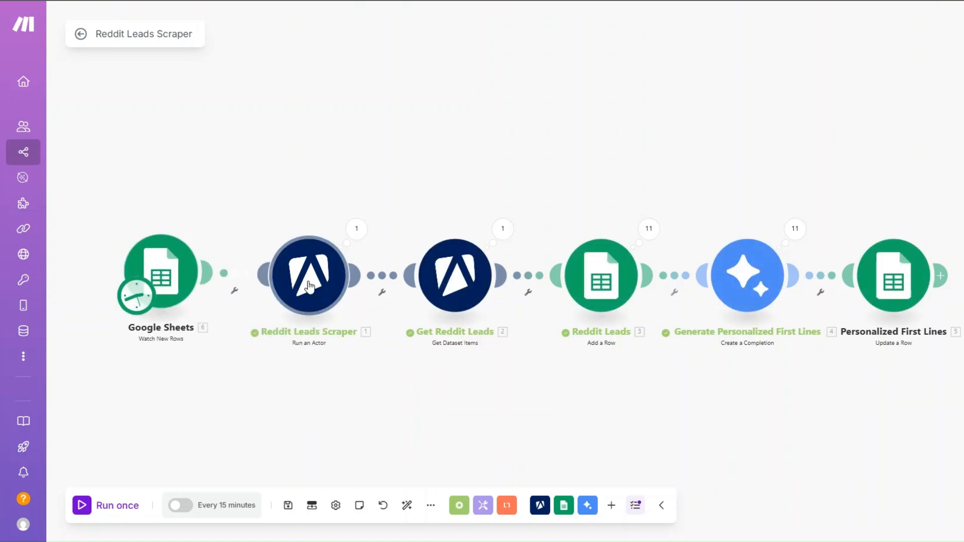
# Auto-align the modules and set Watch New Rows to the Keywords sheet of the Reddit Leads Scraper spreadsheet with a limit of 1.
pyautogui.click(407, 506)
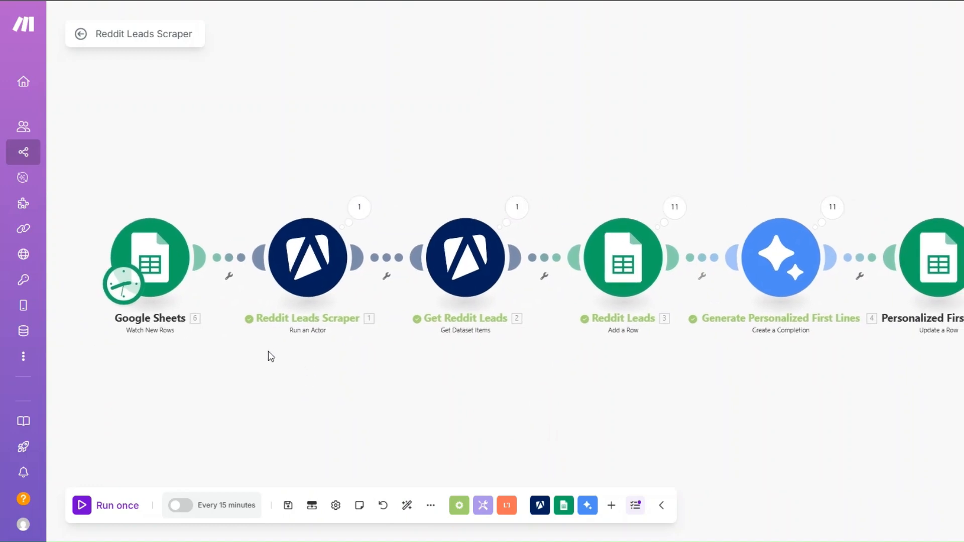
pyautogui.click(163, 261)
pyautogui.click(266, 252)
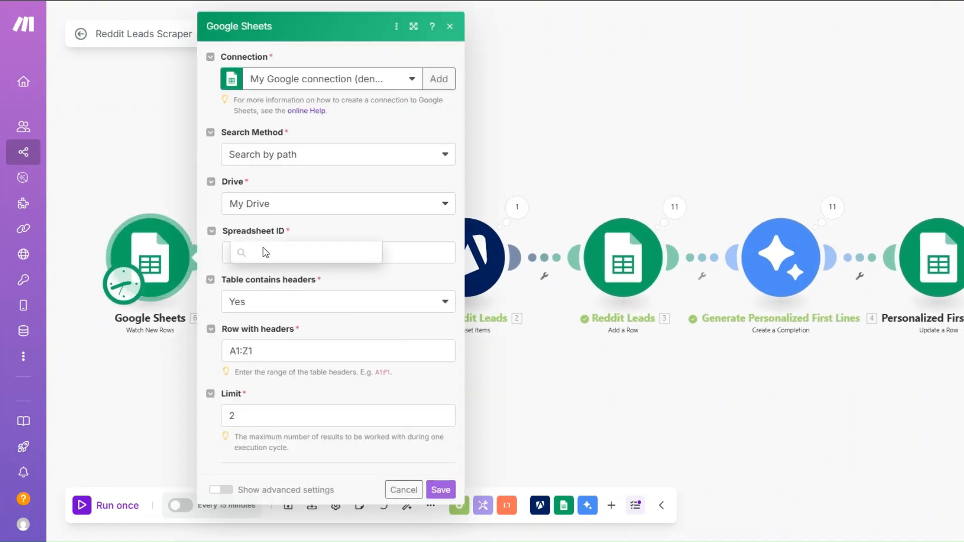
pyautogui.write('redd')
pyautogui.click(269, 291)
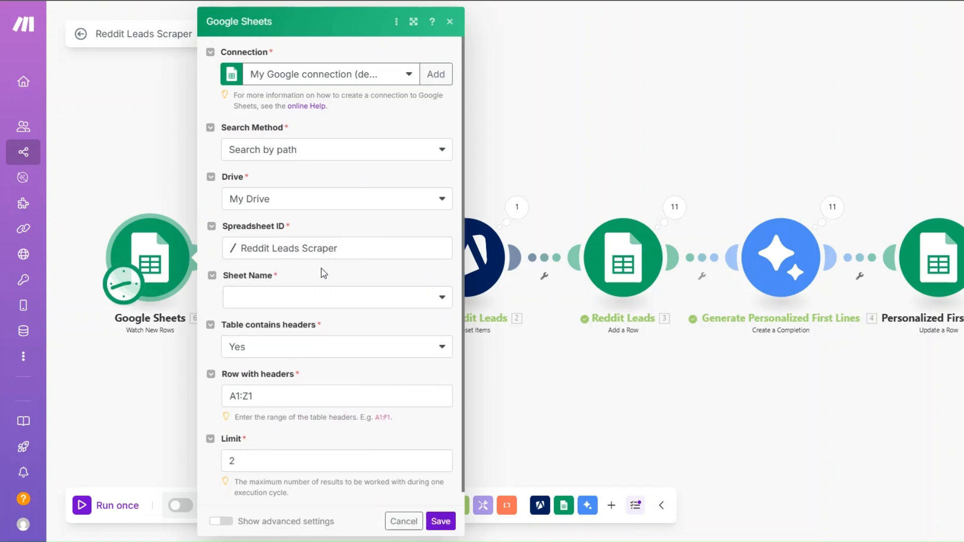
pyautogui.click(305, 301)
pyautogui.click(292, 339)
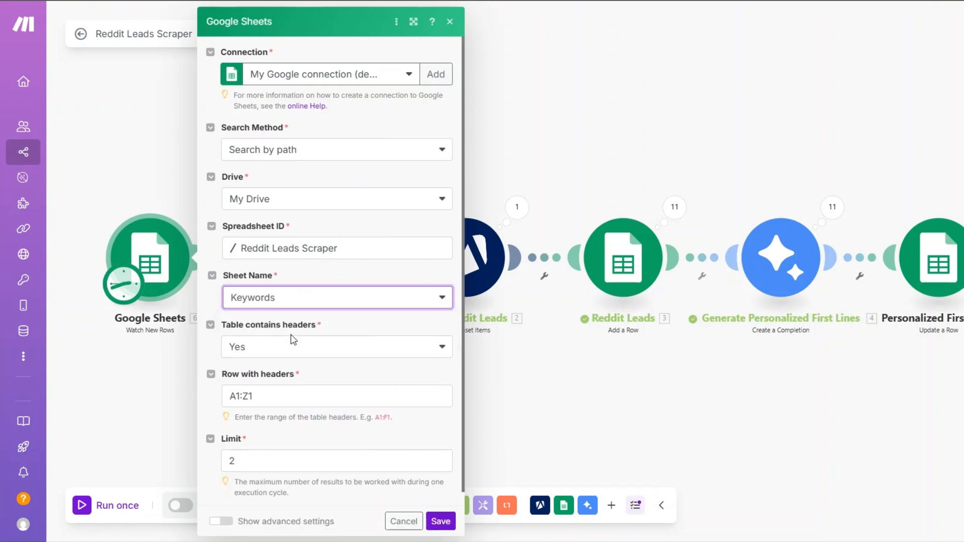
pyautogui.scroll(-1, 382, 412)
pyautogui.click(441, 452)
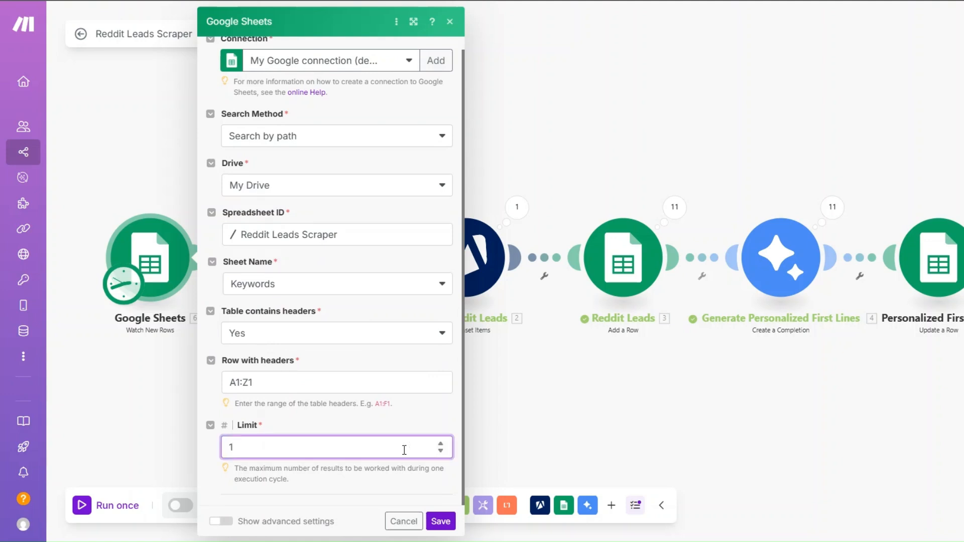
pyautogui.click(437, 522)
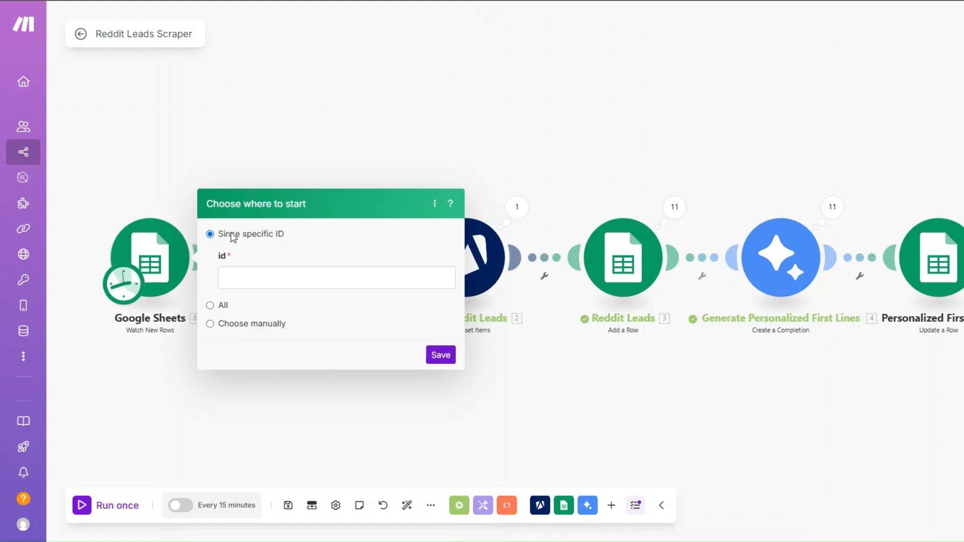
# Choose the trigger's starting row manually as Graphic Designer | United States and save it.
pyautogui.click(210, 306)
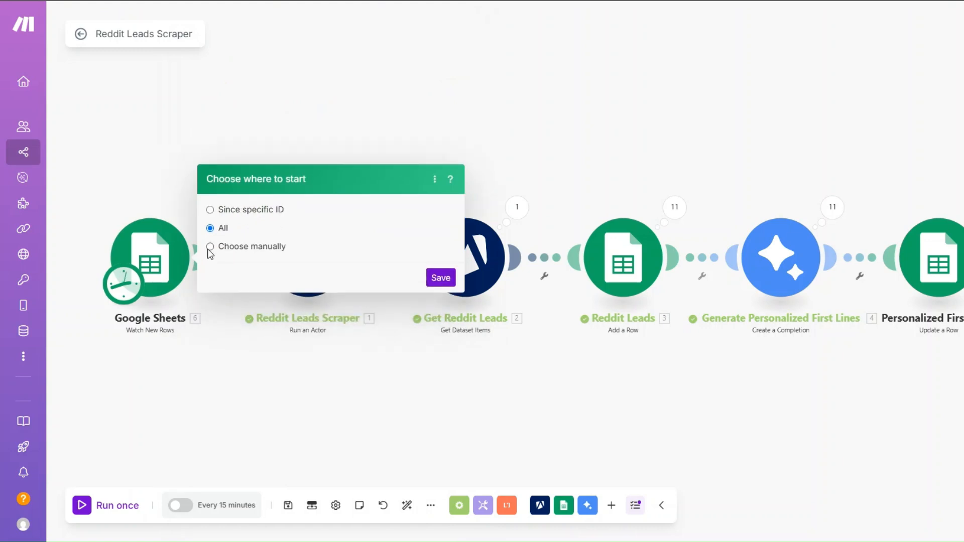
pyautogui.click(211, 246)
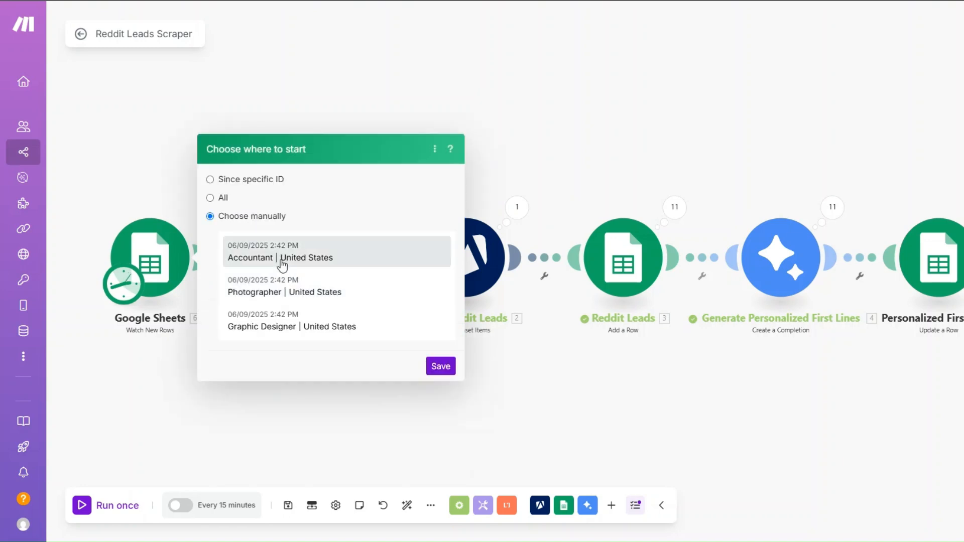
pyautogui.click(284, 327)
pyautogui.click(433, 370)
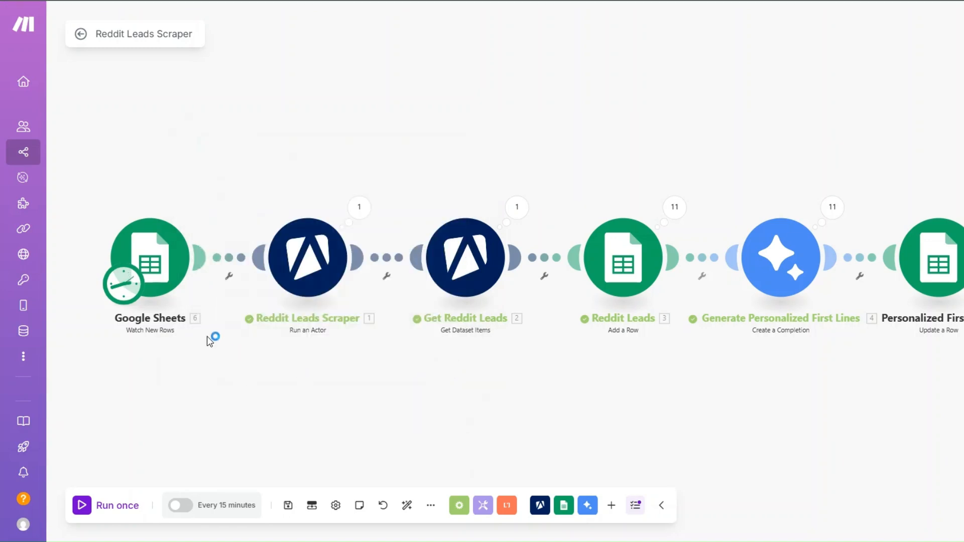
# Run only the Google Sheets Watch New Rows module and review the keyword and location in its output.
pyautogui.rightClick(162, 270)
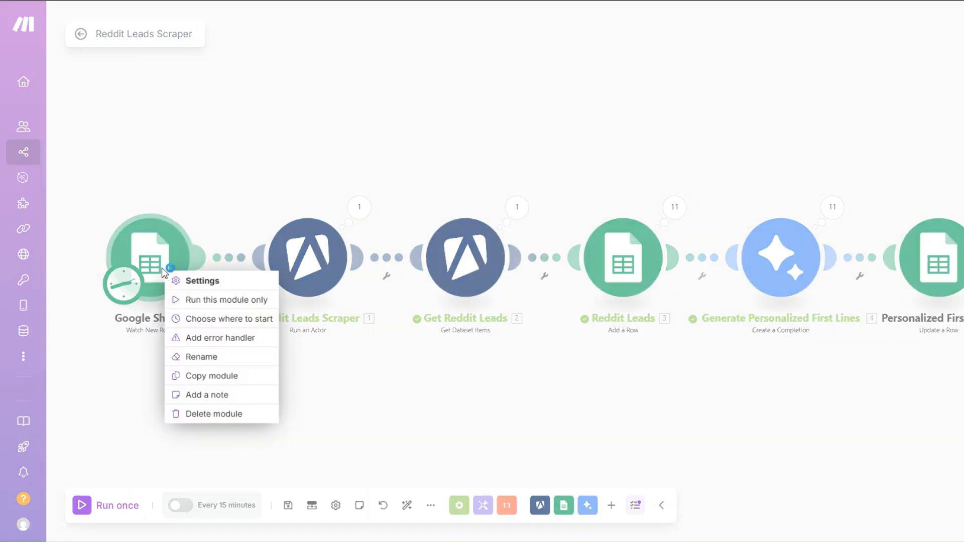
pyautogui.click(190, 298)
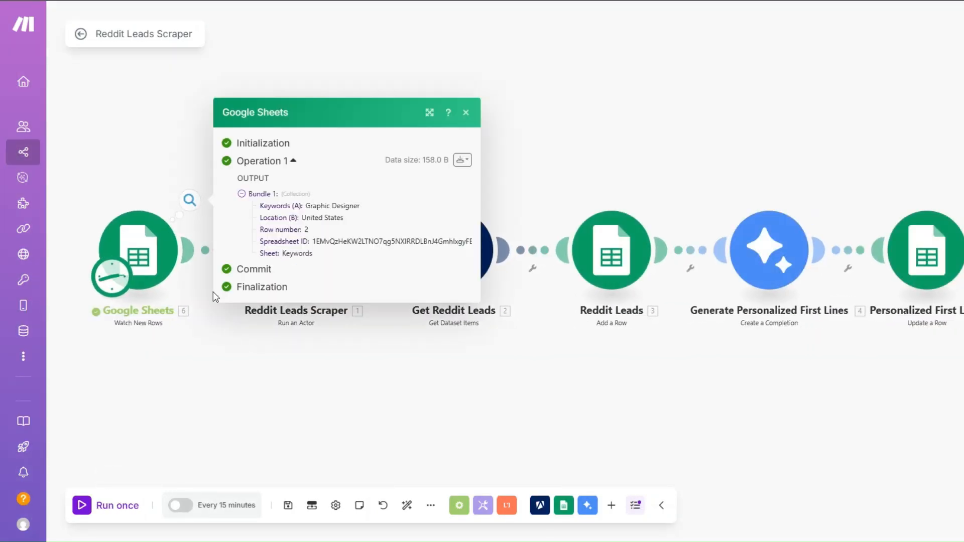
pyautogui.moveTo(307, 206); pyautogui.dragTo(344, 217)
pyautogui.click(308, 374)
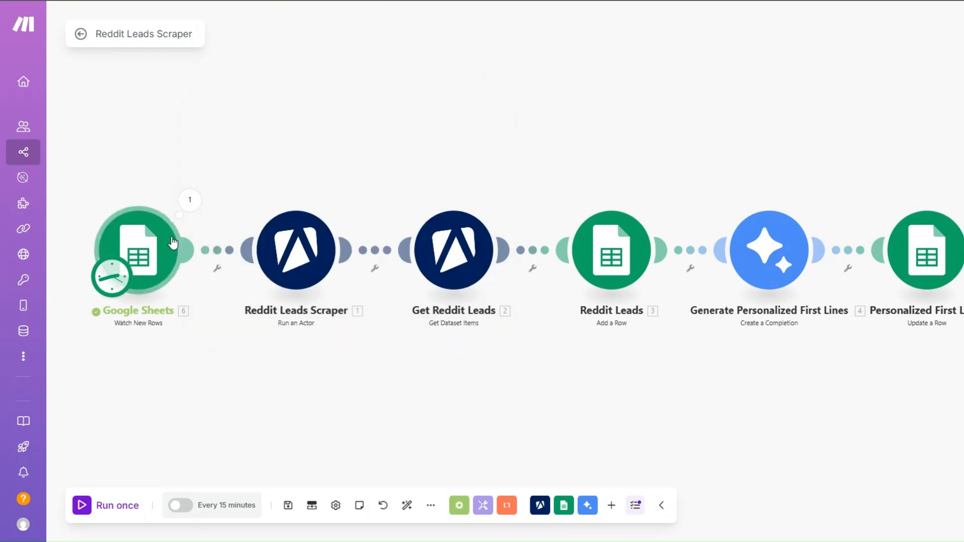
# Map Keywords (A) and Location (B) in place of the fixed keyword and location in the Reddit Leads Scraper's Input JSON and save.
pyautogui.click(282, 247)
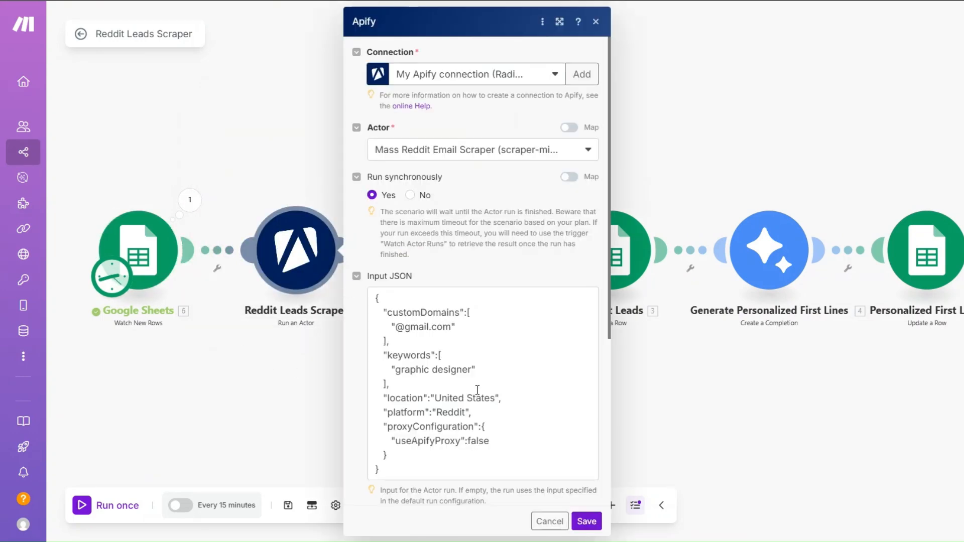
pyautogui.moveTo(398, 372); pyautogui.dragTo(473, 370)
pyautogui.press('BackSpace')
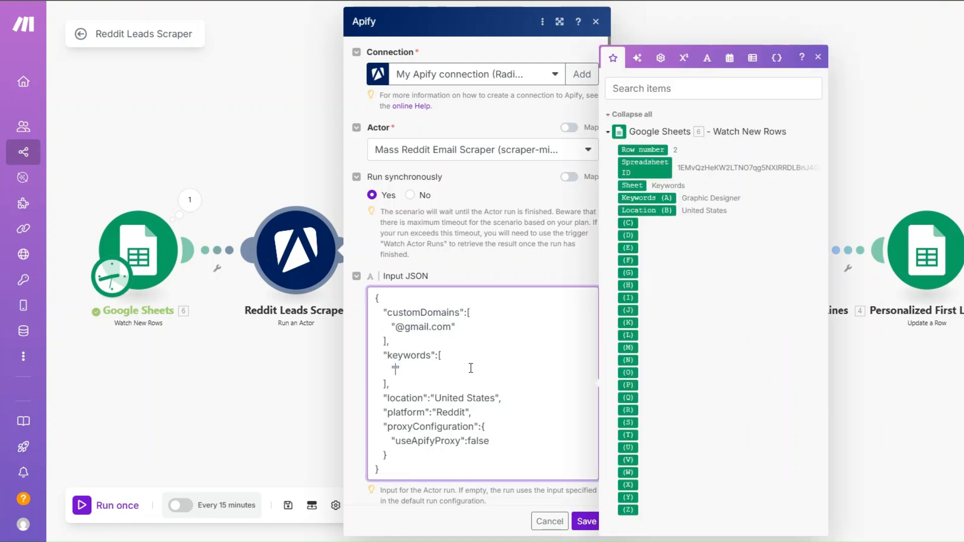
pyautogui.click(631, 199)
pyautogui.moveTo(435, 397); pyautogui.dragTo(497, 398)
pyautogui.press('BackSpace')
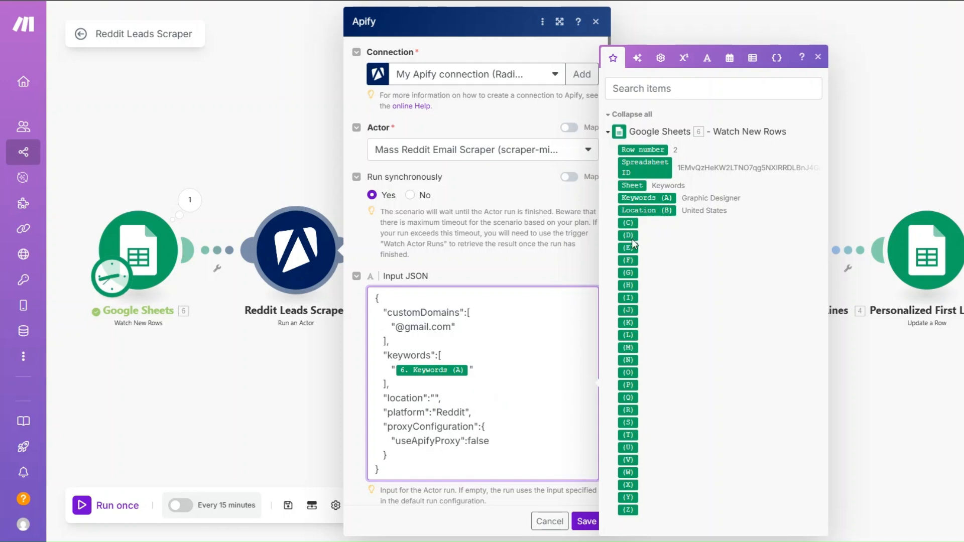
pyautogui.click(635, 211)
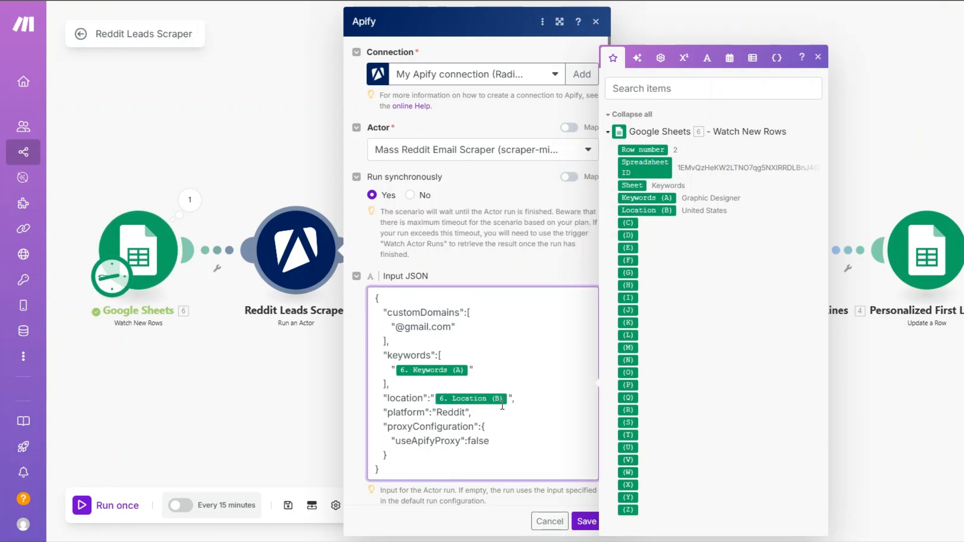
pyautogui.click(584, 523)
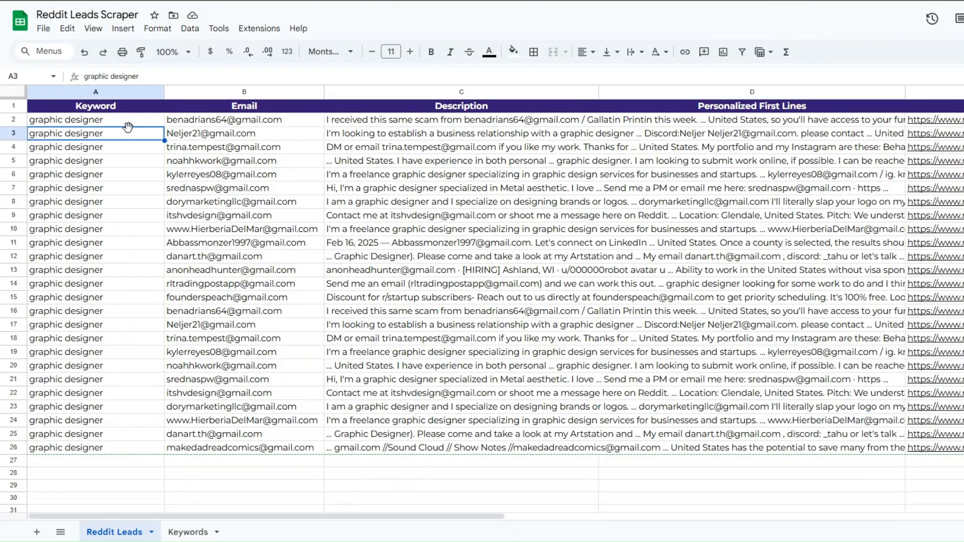
# Switch to Google Sheets and delete rows 2 - 31 from the Reddit Leads sheet, keeping only the header row.
pyautogui.click(134, 126)
pyautogui.hotkey('ctrl', 'shift', 'End')
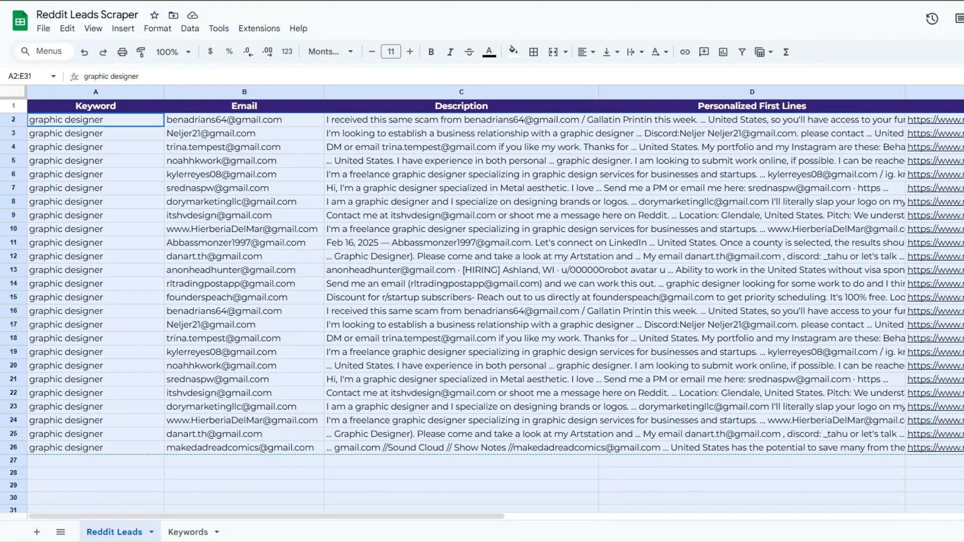
pyautogui.rightClick(434, 311)
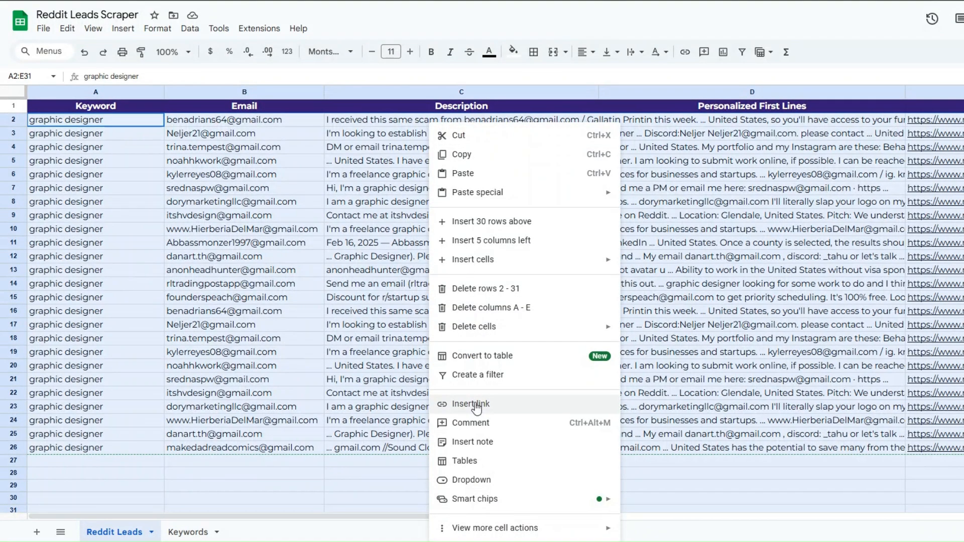
pyautogui.click(458, 288)
pyautogui.click(459, 296)
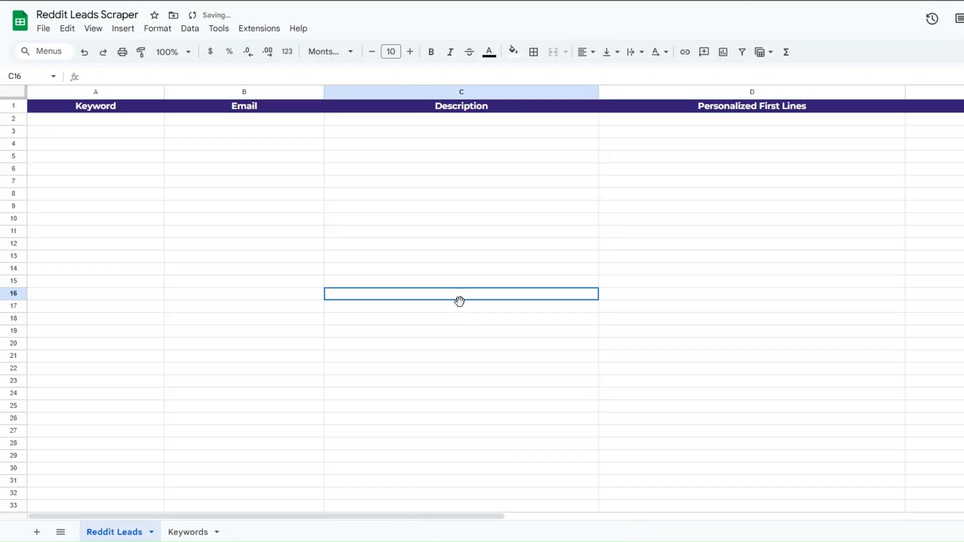
pyautogui.click(742, 183)
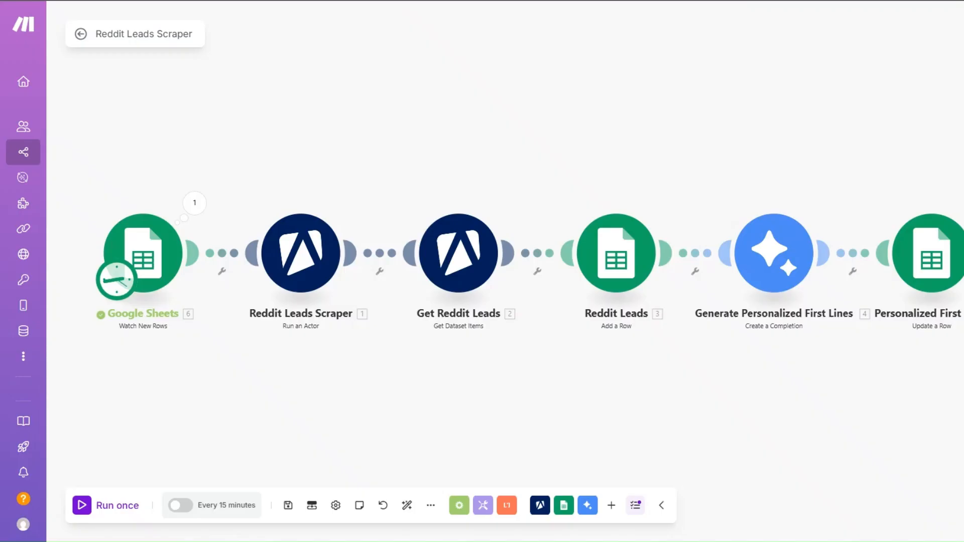
# Reset the Watch New Rows starting point manually to Graphic Designer | United States in Make and run the whole scenario once.
pyautogui.moveTo(341, 373)
pyautogui.mouseDown()
pyautogui.moveTo(354, 375)
pyautogui.moveTo(346, 380)
pyautogui.mouseUp()
pyautogui.rightClick(173, 257)
pyautogui.click(215, 304)
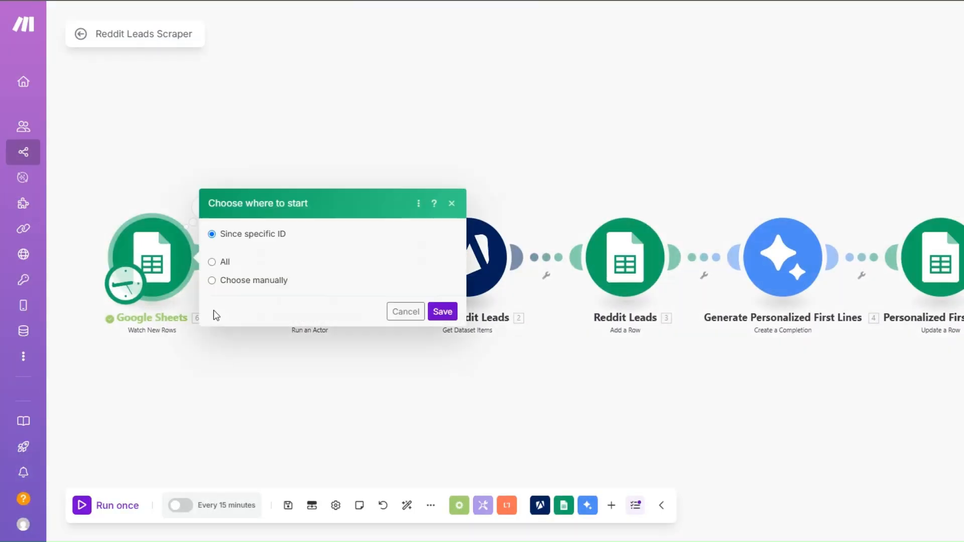
pyautogui.click(212, 302)
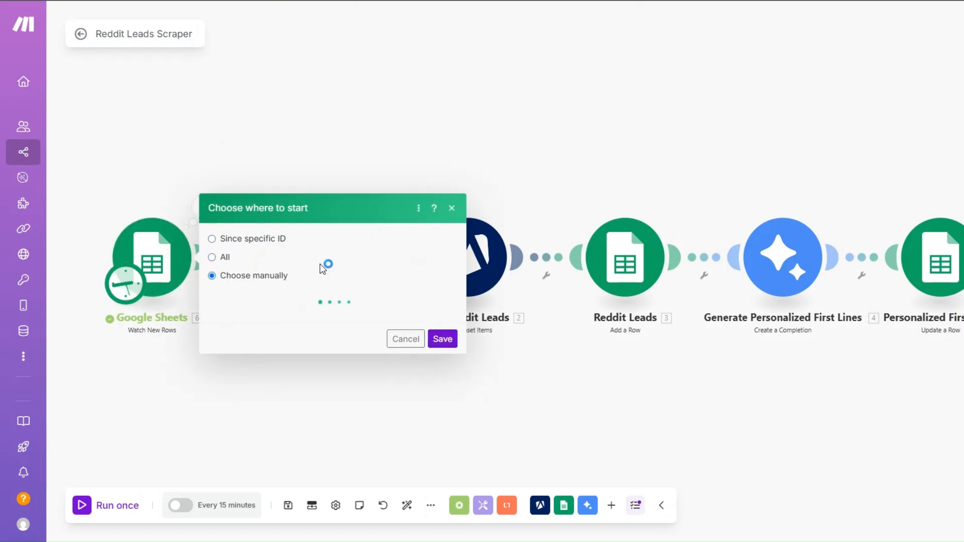
pyautogui.click(301, 327)
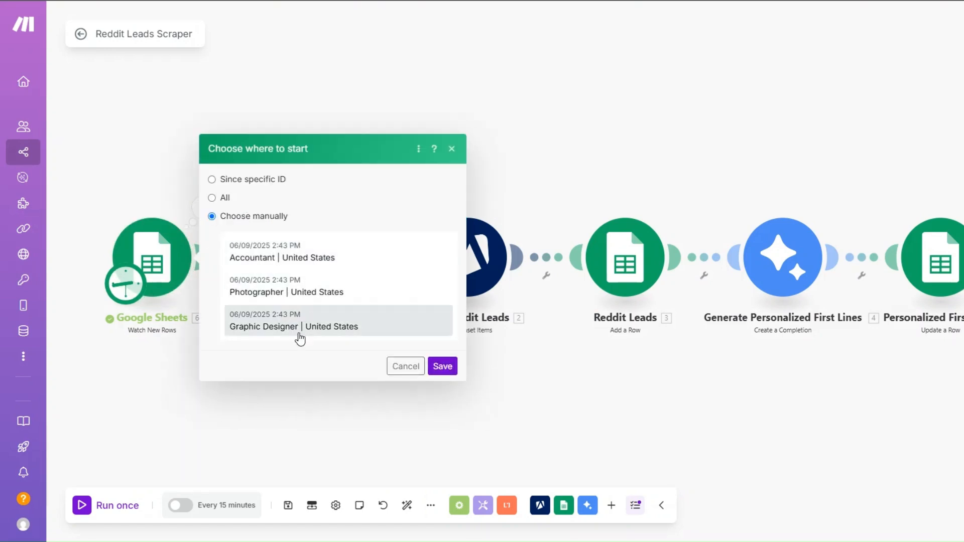
pyautogui.click(441, 370)
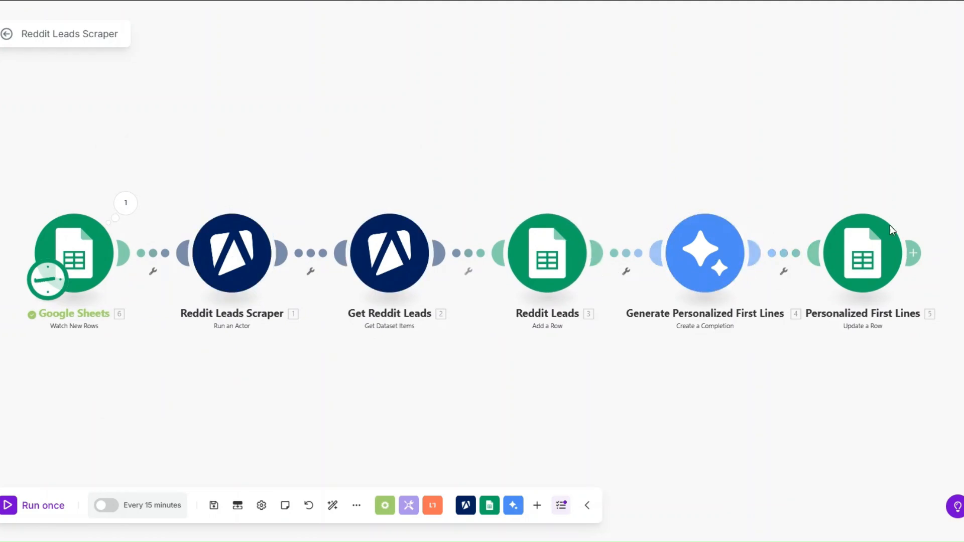
pyautogui.click(60, 504)
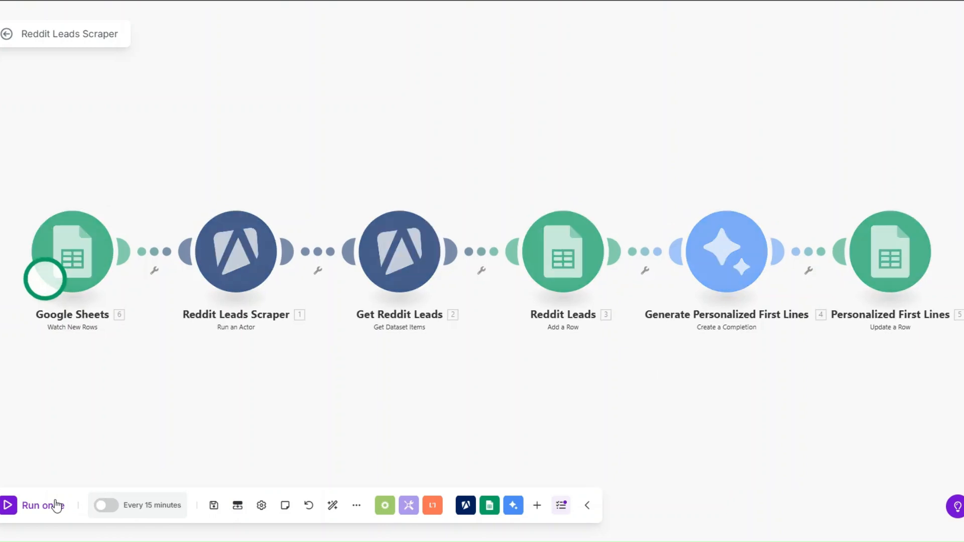
pyautogui.moveTo(190, 407); pyautogui.dragTo(200, 386)
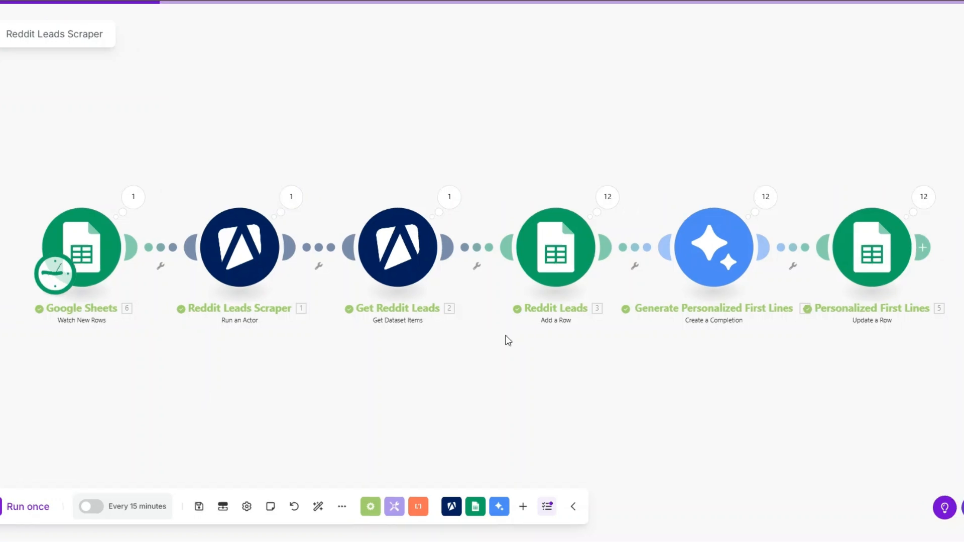
# Inspect the trigger's output and check the keyword and location passed into the Reddit Leads Scraper's Input JSON.
pyautogui.click(134, 197)
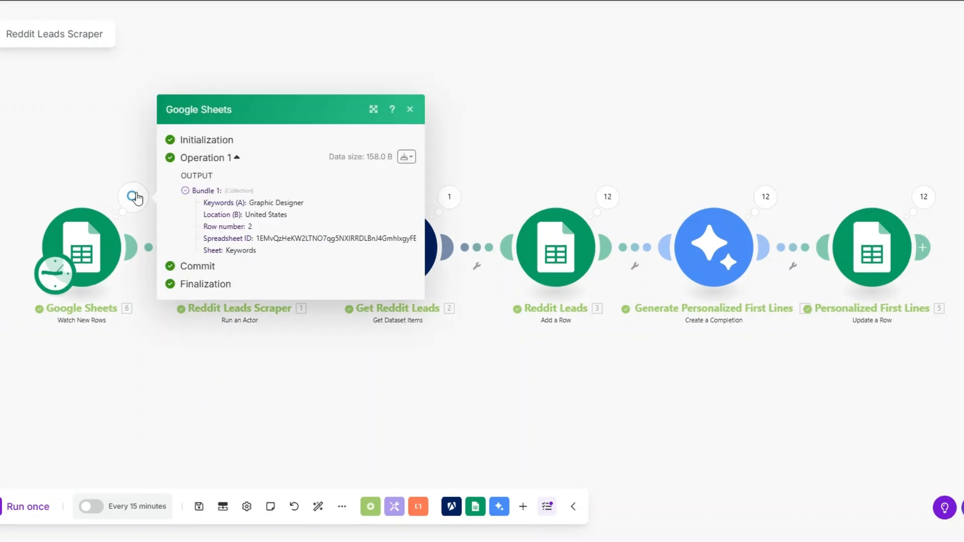
pyautogui.click(277, 325)
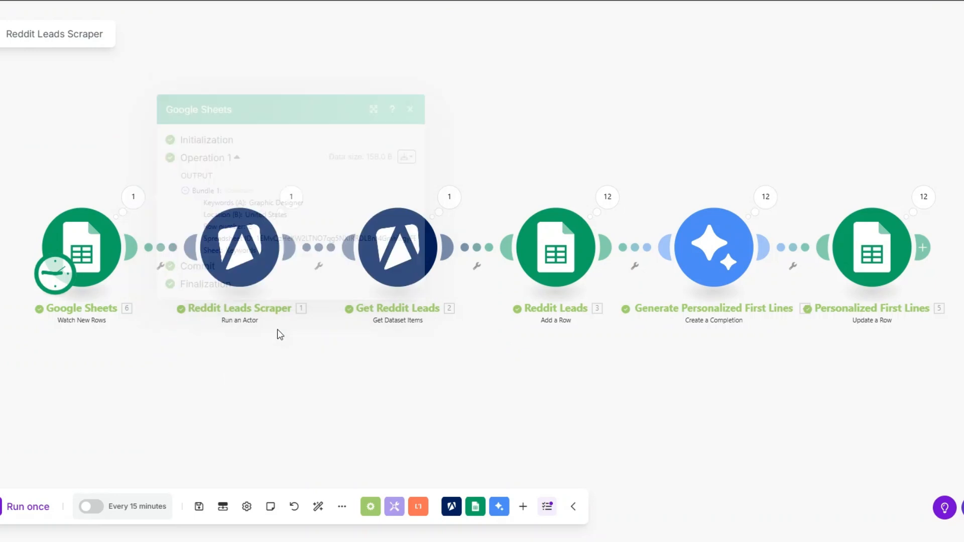
pyautogui.click(291, 200)
pyautogui.click(355, 140)
pyautogui.scroll(-4, 392, 115)
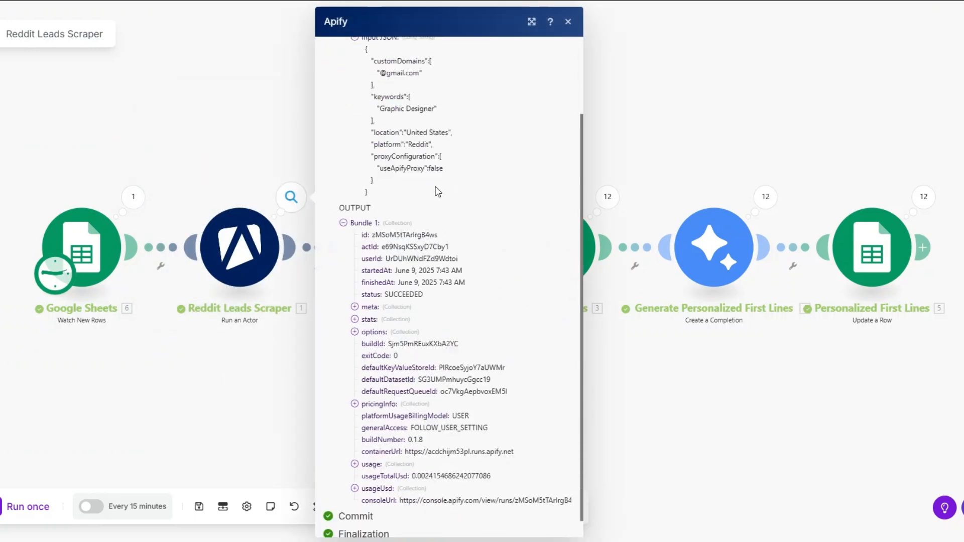
pyautogui.moveTo(381, 96); pyautogui.dragTo(449, 100)
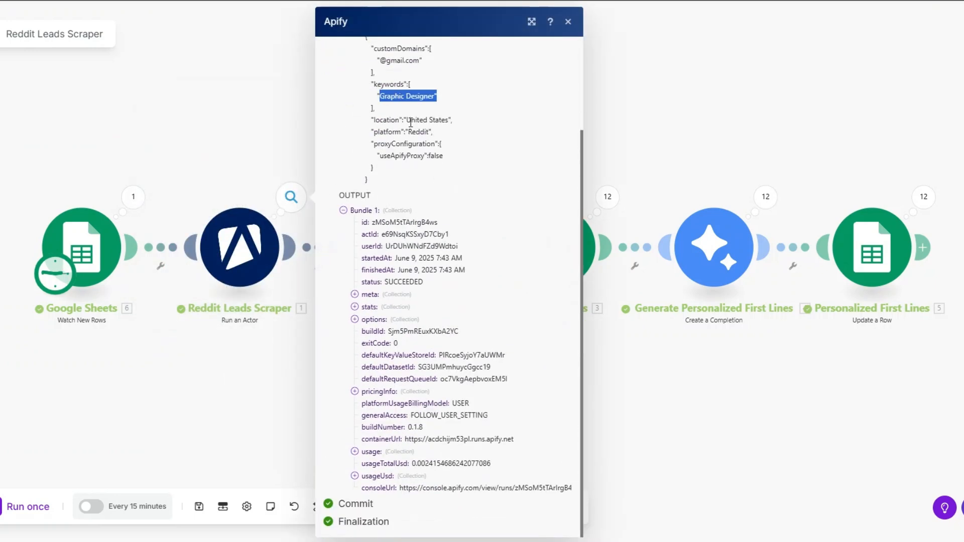
pyautogui.click(294, 384)
# Review the output bundles of Get Reddit Leads and open the run results of Generate Personalized First Lines.
pyautogui.click(450, 197)
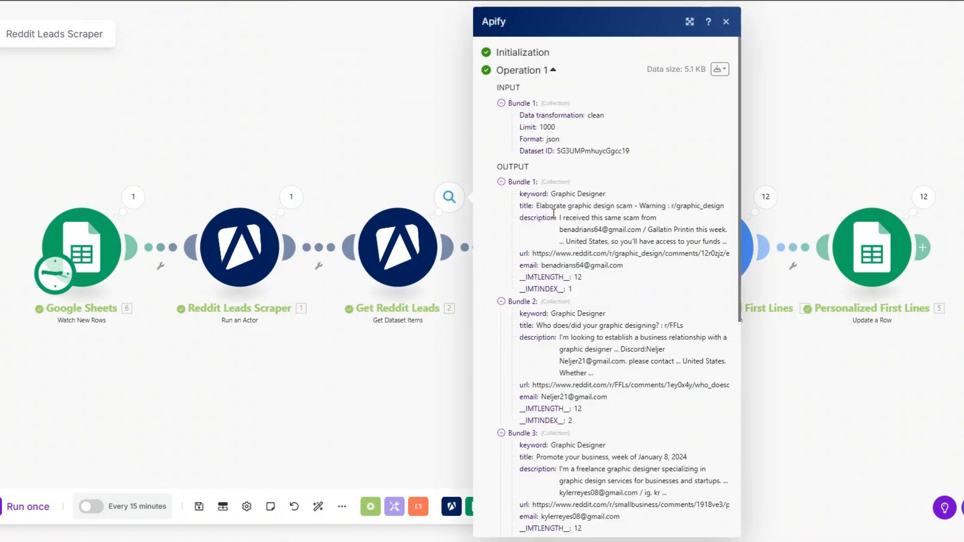
pyautogui.scroll(-5, 547, 235)
pyautogui.scroll(-1, 548, 235)
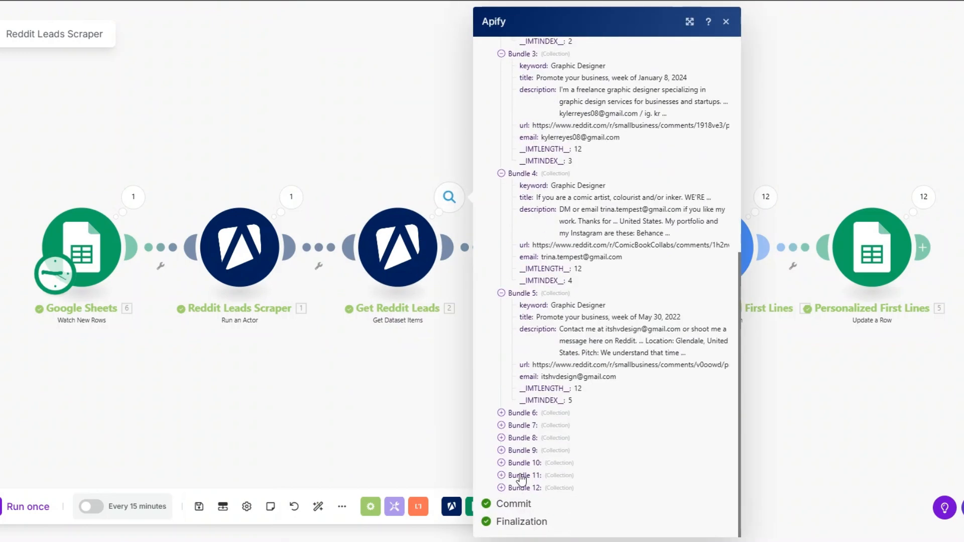
pyautogui.click(397, 430)
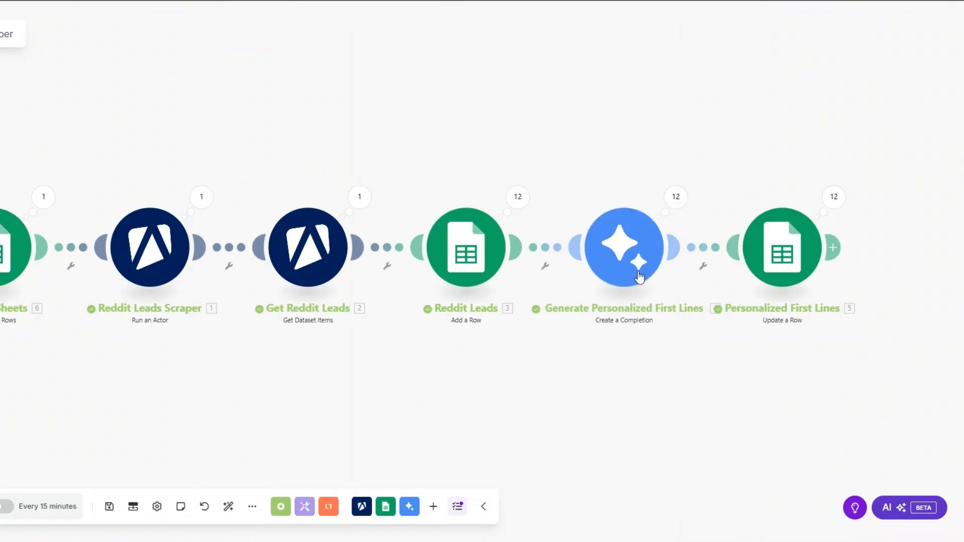
pyautogui.click(675, 196)
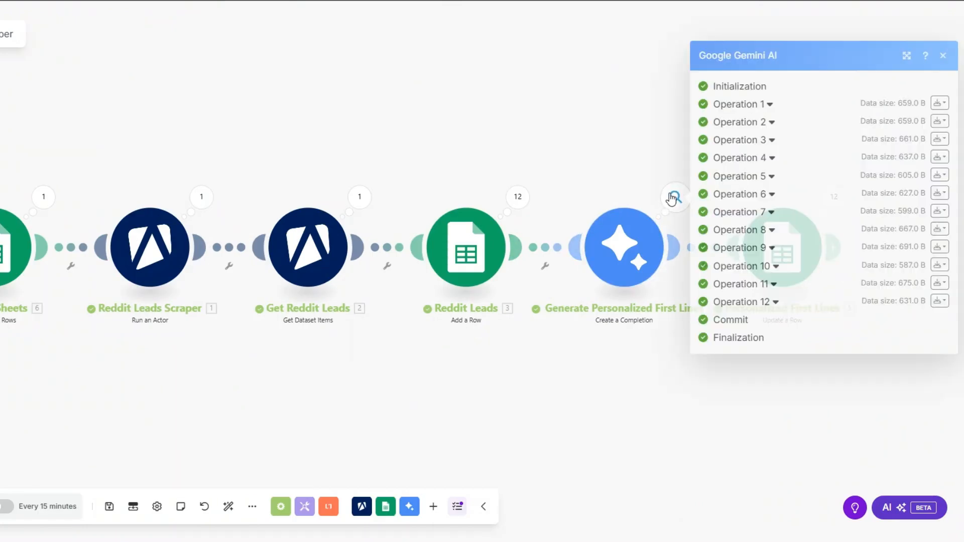
# Read the generated results of operations 9 and 10 in Generate Personalized First Lines, and open the run results of Personalized First Lines.
pyautogui.click(758, 248)
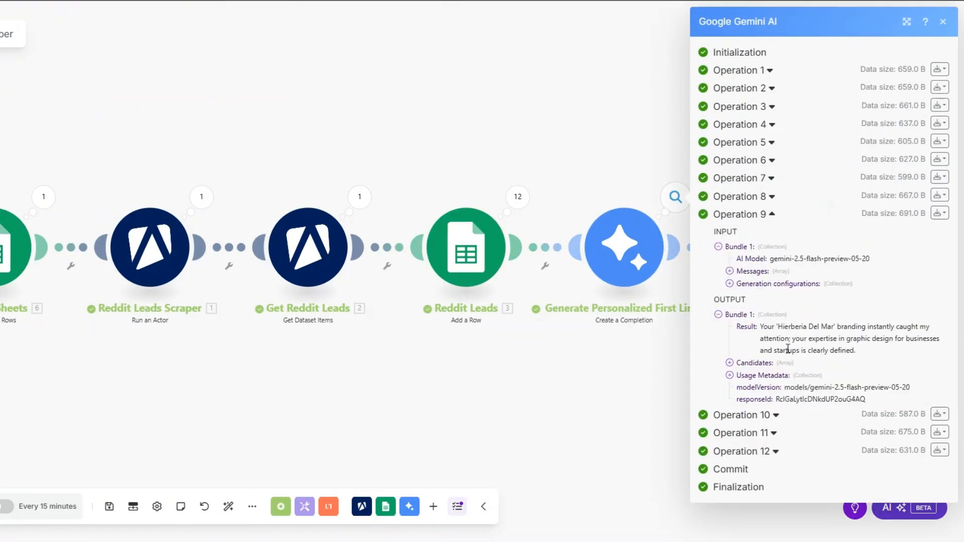
pyautogui.moveTo(761, 329); pyautogui.dragTo(855, 352)
pyautogui.click(748, 421)
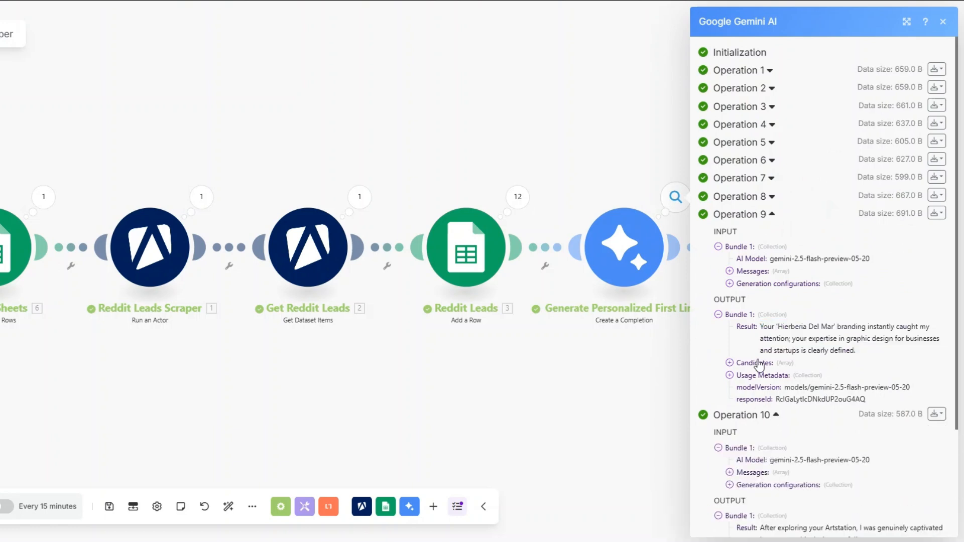
pyautogui.scroll(-3, 757, 364)
pyautogui.moveTo(761, 391); pyautogui.dragTo(865, 403)
pyautogui.click(865, 404)
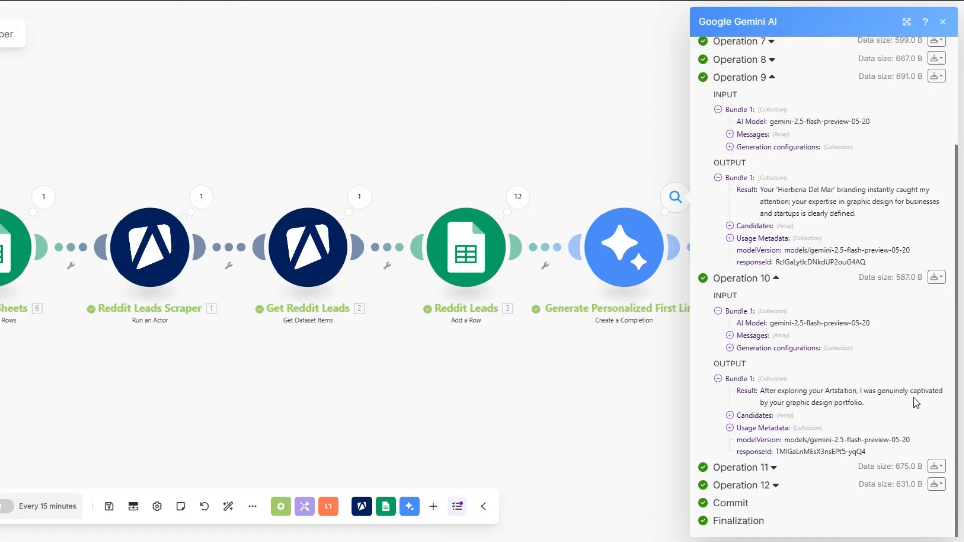
pyautogui.click(658, 396)
pyautogui.click(827, 205)
pyautogui.click(714, 323)
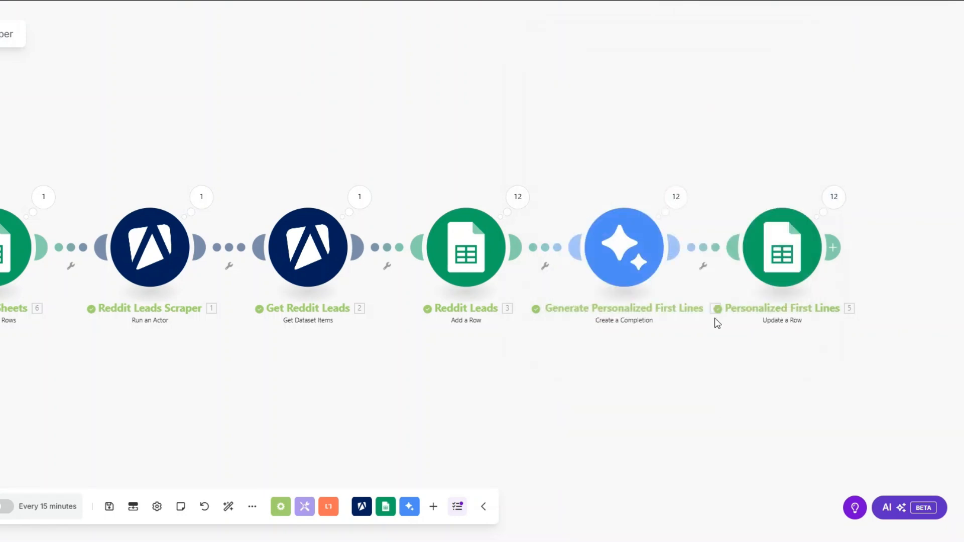
# Rename the Google Sheets Watch New Rows trigger module to Keywords.
pyautogui.rightClick(98, 255)
pyautogui.click(119, 345)
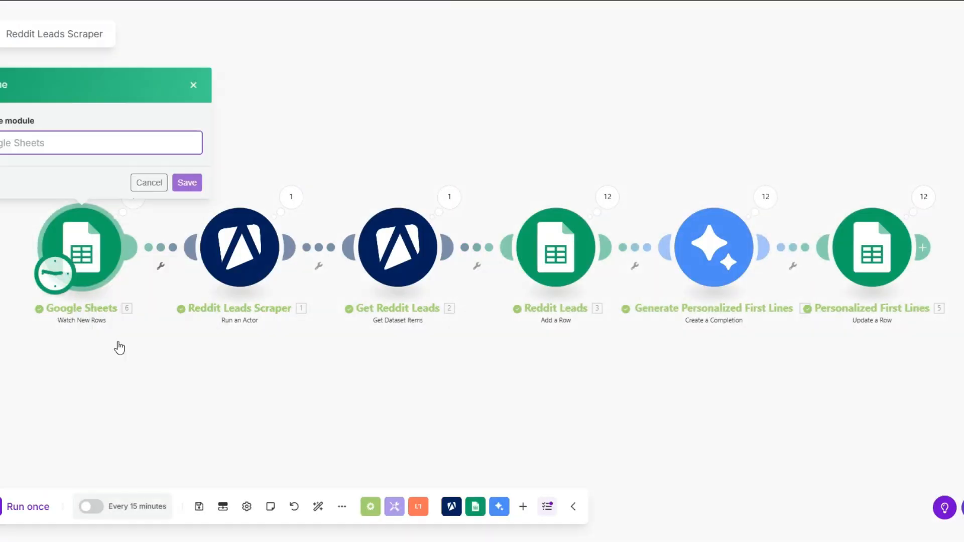
pyautogui.hotkey('ctrl', 'a')
pyautogui.press('BackSpace')
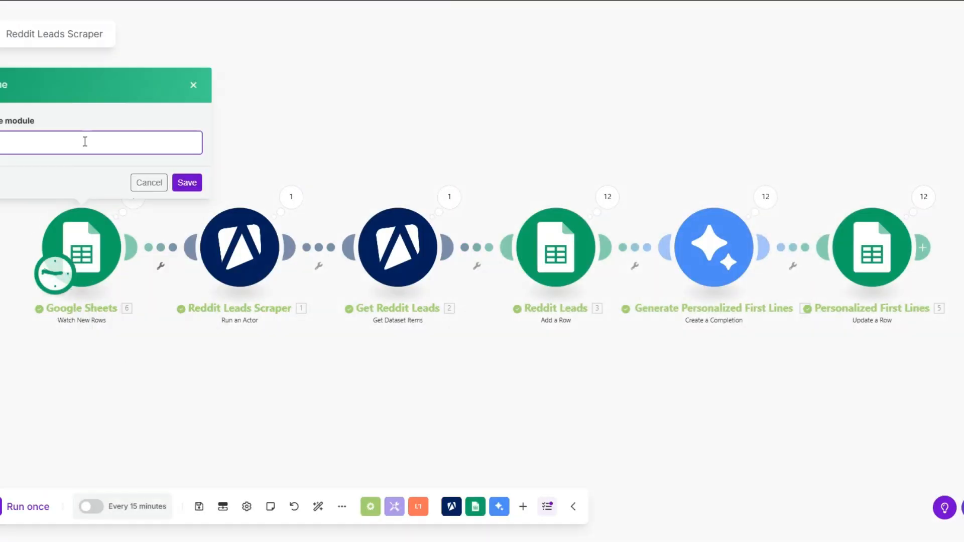
pyautogui.write('words')
pyautogui.click(187, 182)
pyautogui.moveTo(388, 393); pyautogui.dragTo(382, 403)
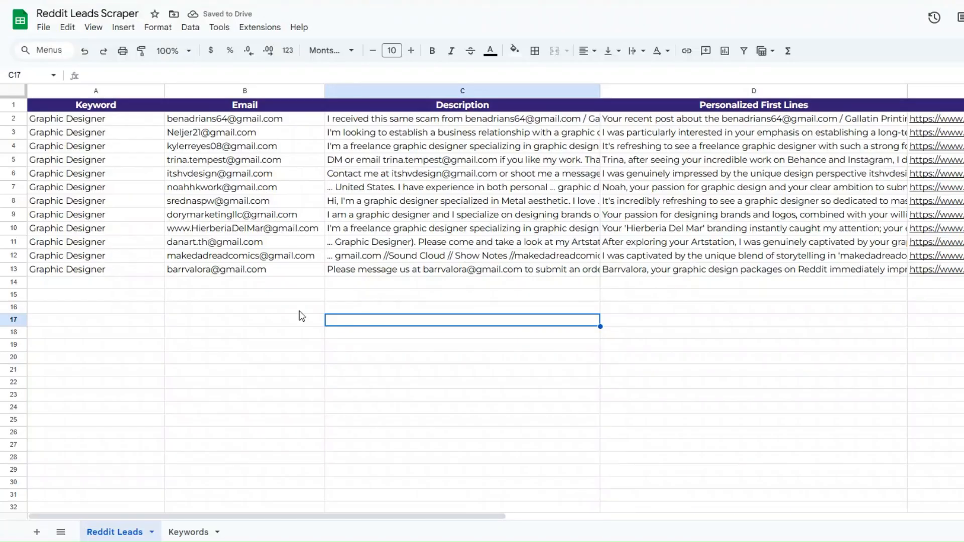
# Switch to Google Sheets and review the new leads' keywords, emails, descriptions and personalized first lines in the Reddit Leads sheet.
pyautogui.click(300, 311)
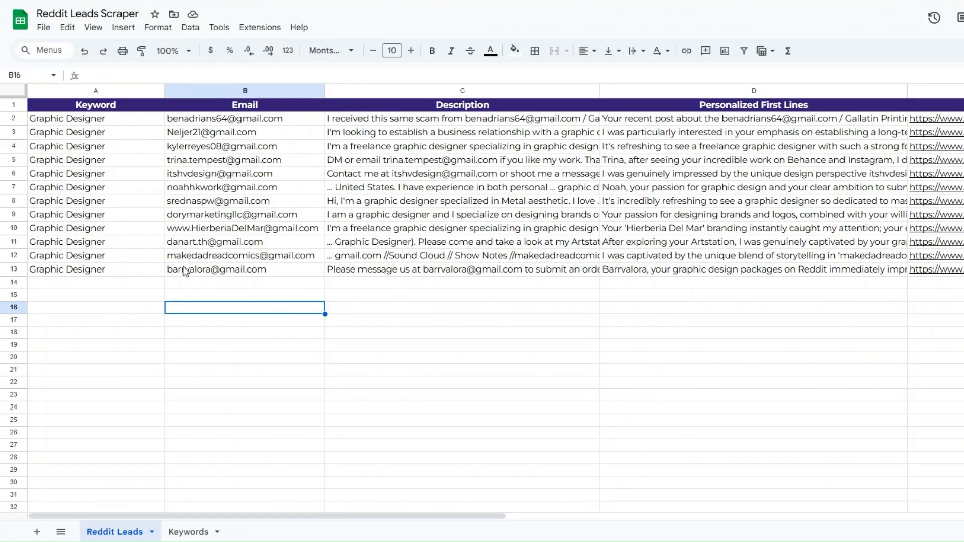
pyautogui.click(92, 246)
pyautogui.click(277, 249)
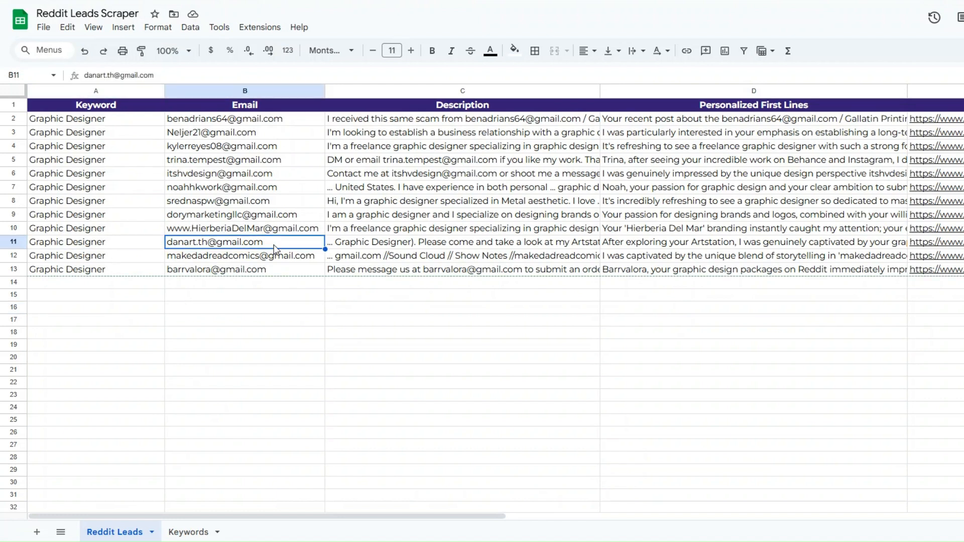
pyautogui.click(451, 244)
pyautogui.click(658, 208)
pyautogui.doubleClick(657, 206)
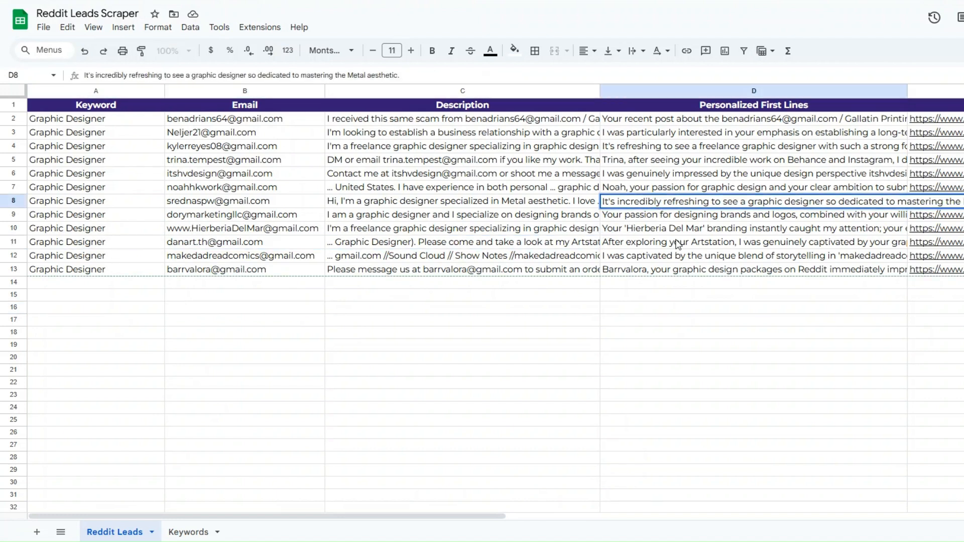
pyautogui.doubleClick(680, 272)
pyautogui.click(682, 324)
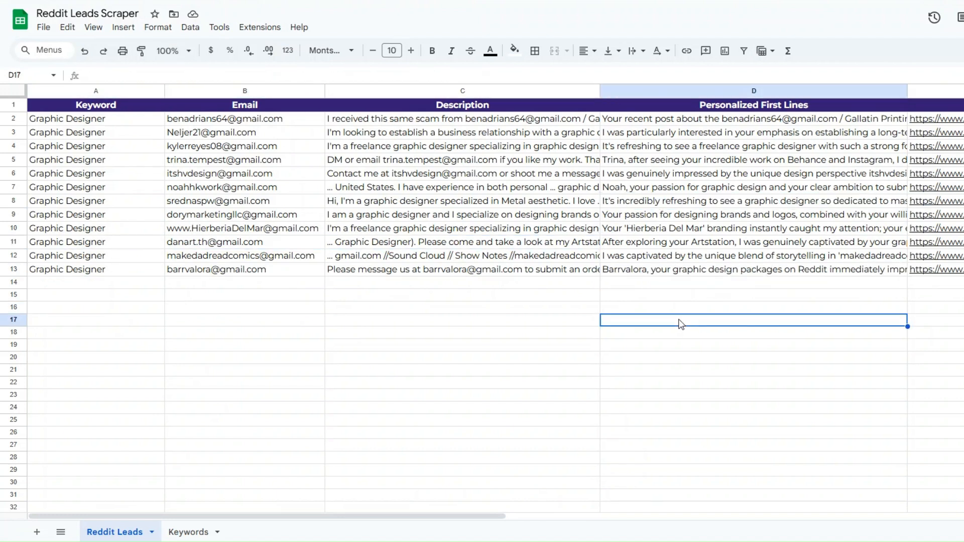
# Read the full personalized first lines in D5, D7 and D9, and check the post URL of the last lead.
pyautogui.doubleClick(661, 165)
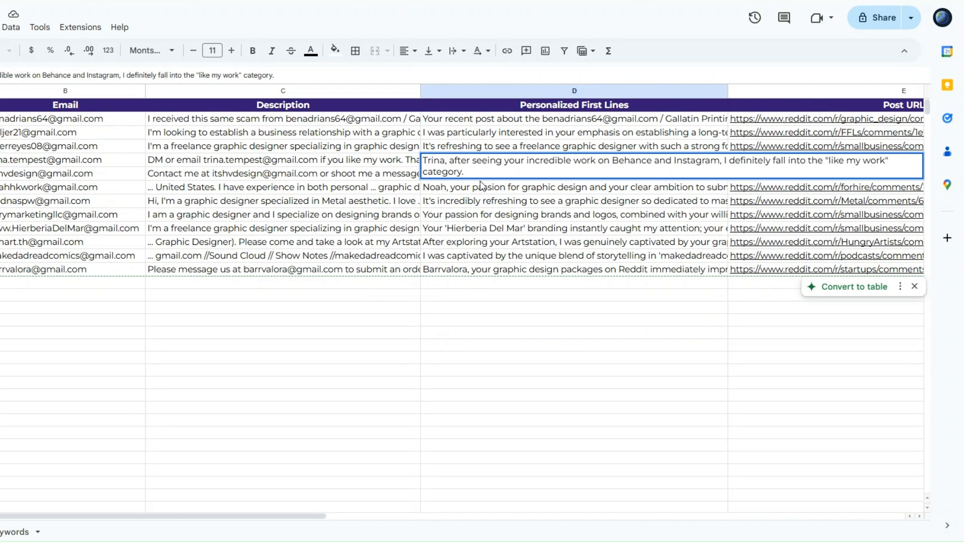
pyautogui.click(483, 186)
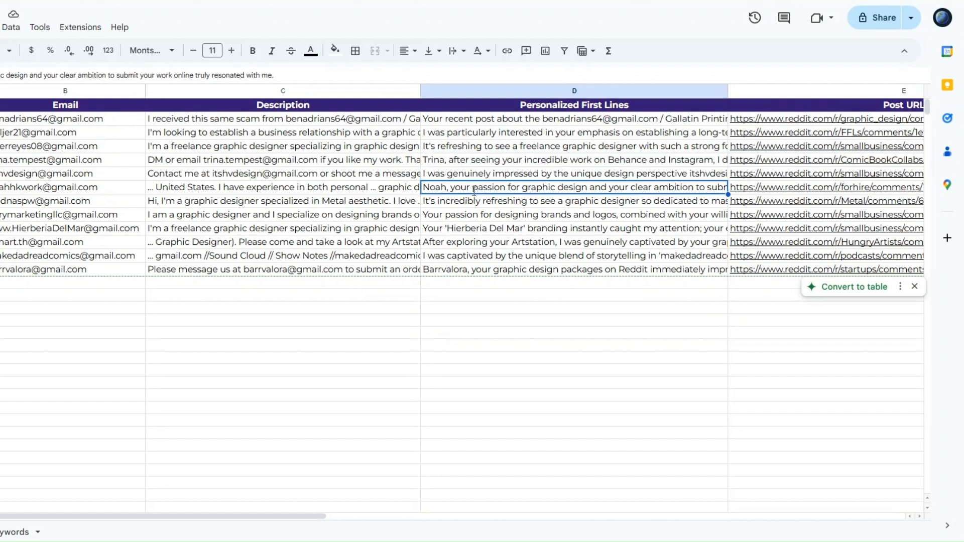
pyautogui.doubleClick(469, 188)
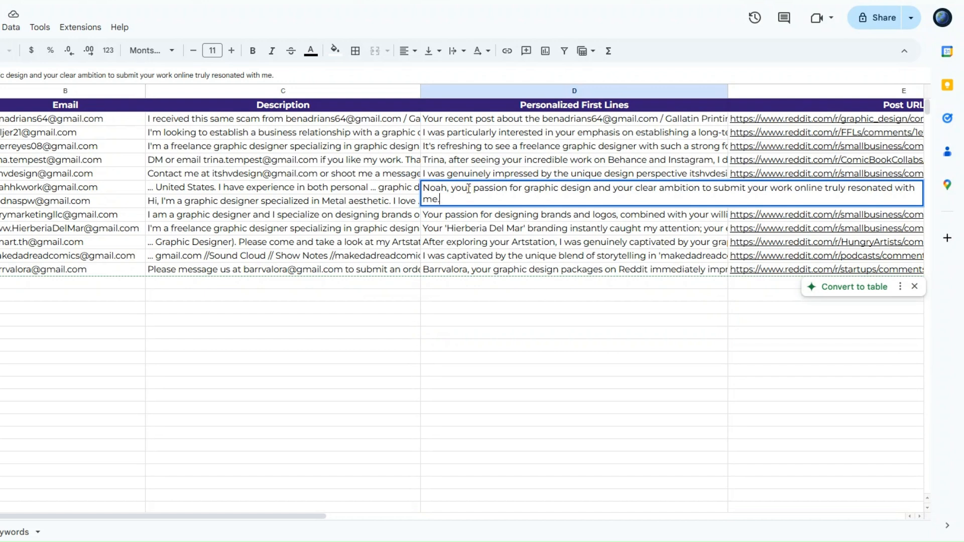
pyautogui.click(467, 217)
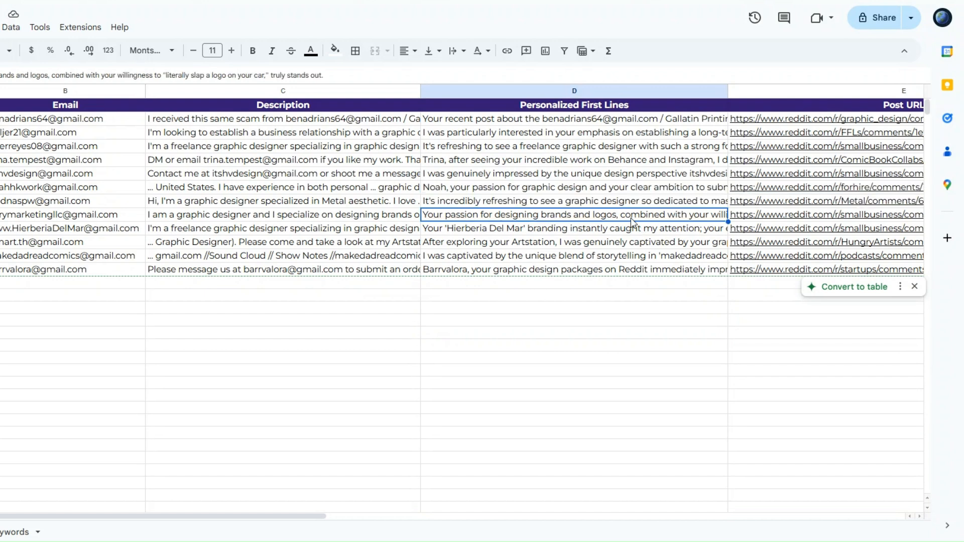
pyautogui.click(621, 151)
pyautogui.click(783, 269)
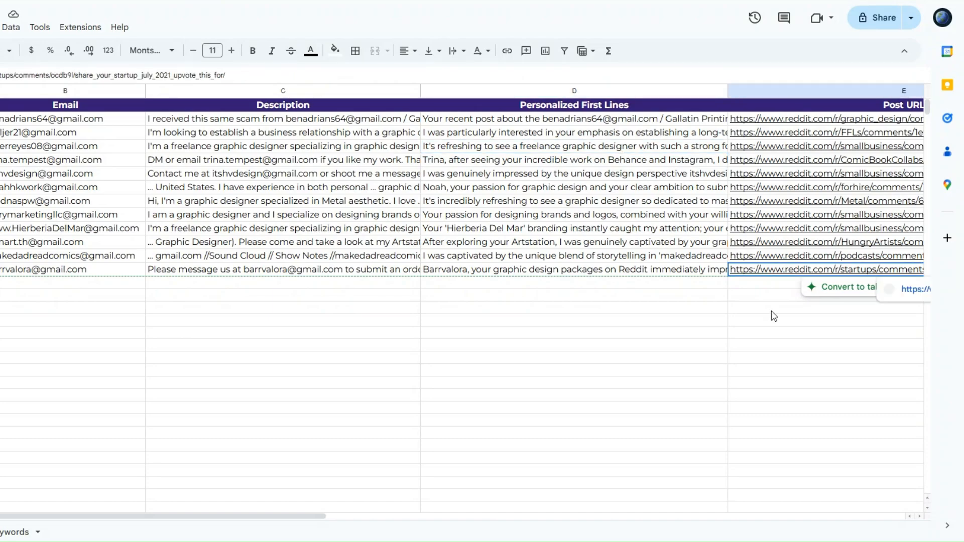
pyautogui.click(773, 308)
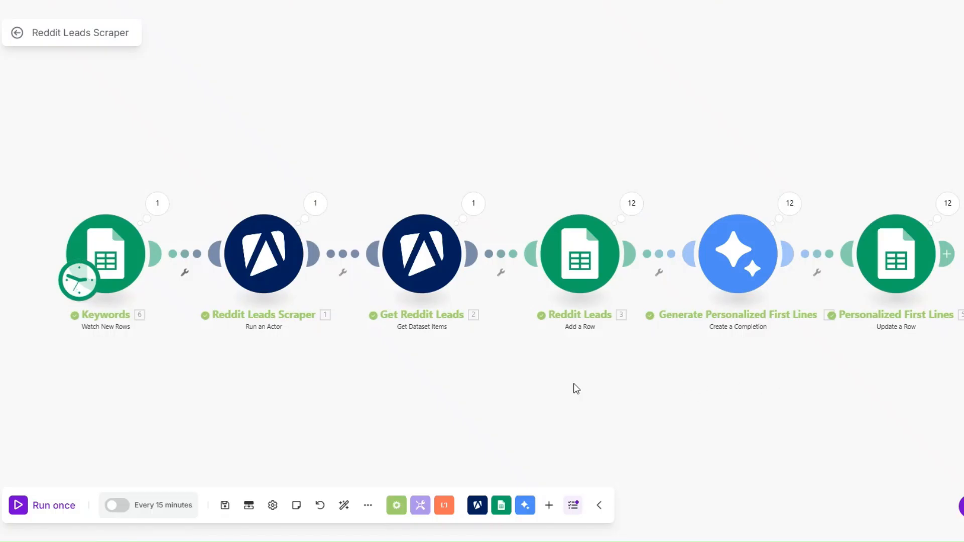
pyautogui.moveTo(486, 385); pyautogui.dragTo(467, 383)
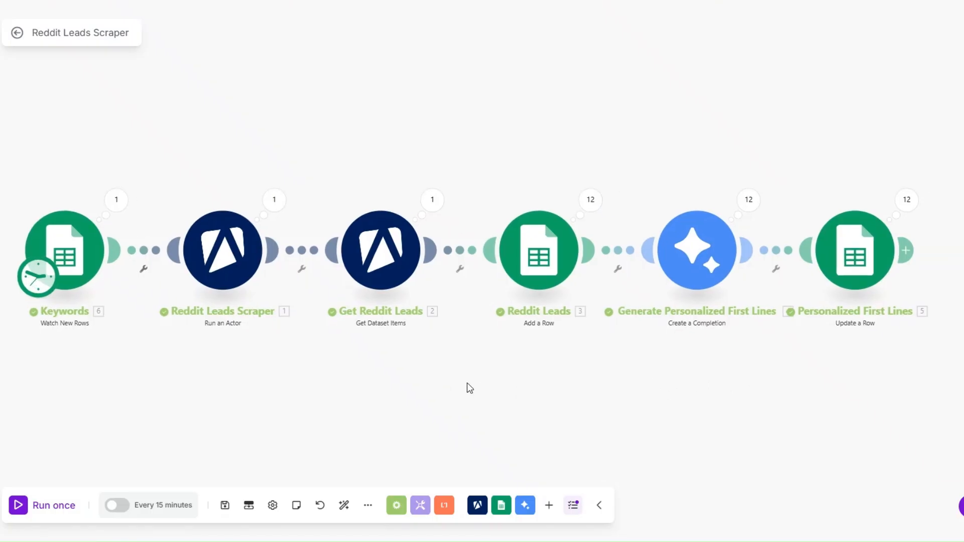
pyautogui.click(549, 506)
pyautogui.scroll(-5, 528, 397)
pyautogui.click(394, 446)
pyautogui.click(421, 506)
pyautogui.click(238, 413)
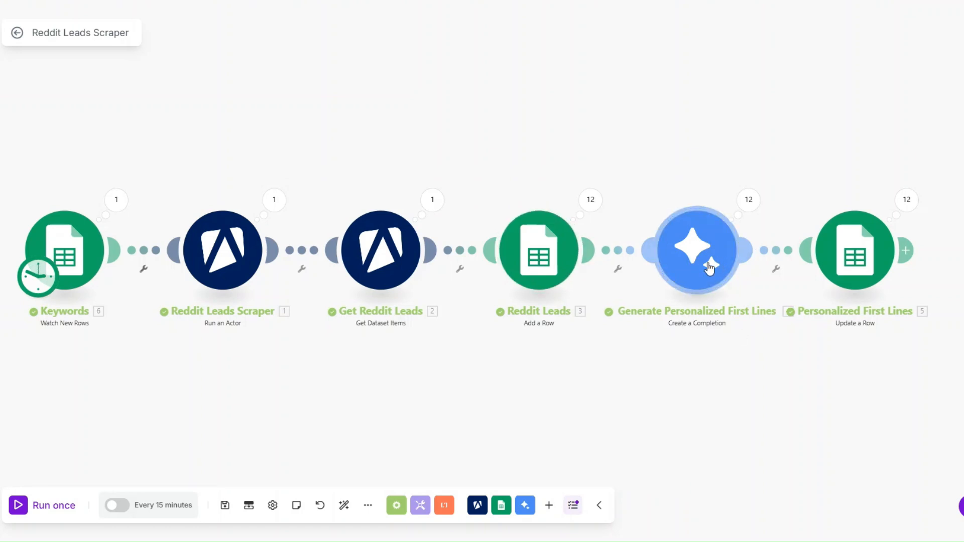
# In Make, insert a Tools Sleep module between Reddit Leads and Generate Personalized First Lines and set its delay in seconds.
pyautogui.click(420, 510)
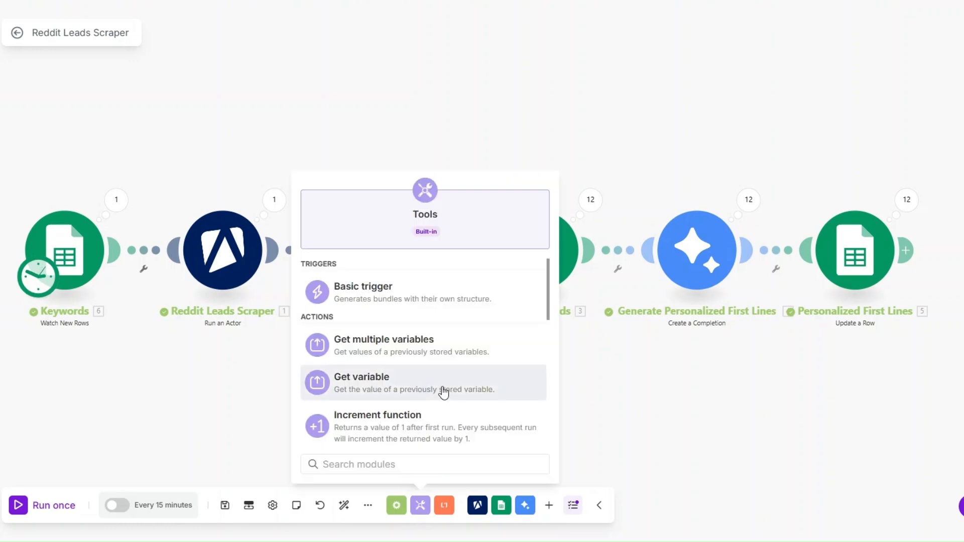
pyautogui.scroll(-4, 443, 390)
pyautogui.click(359, 341)
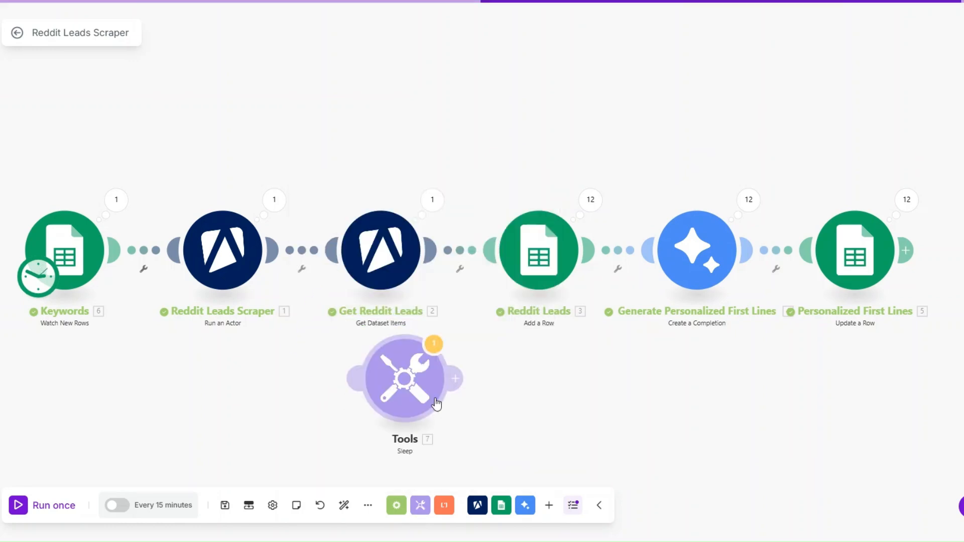
pyautogui.click(601, 281)
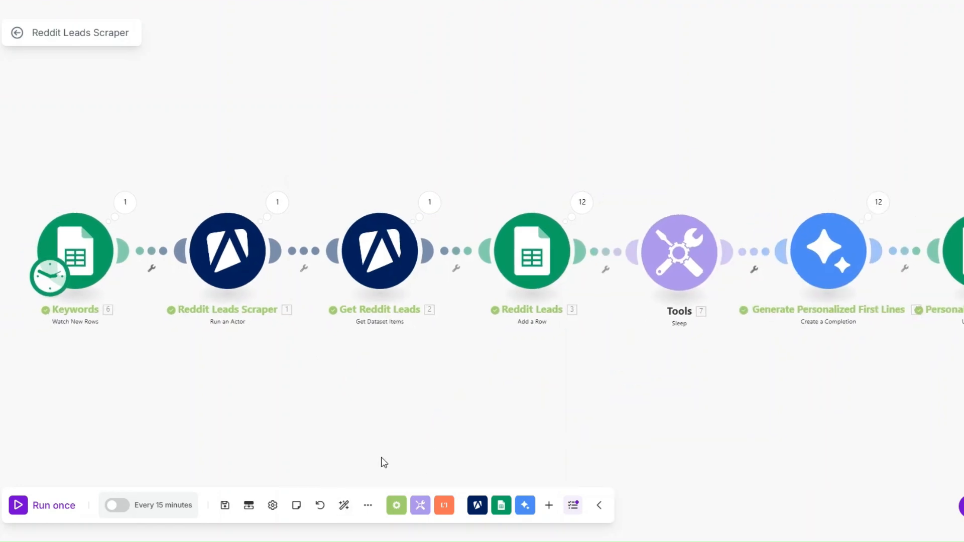
pyautogui.moveTo(689, 259); pyautogui.dragTo(665, 256)
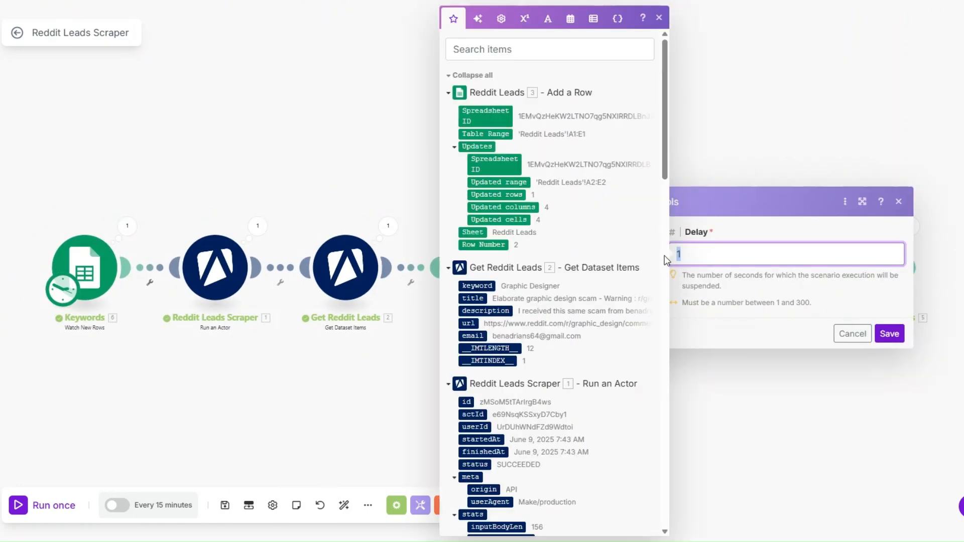
pyautogui.click(887, 337)
# Rename the Sleep module to Wait 2 Seconds.
pyautogui.rightClick(595, 280)
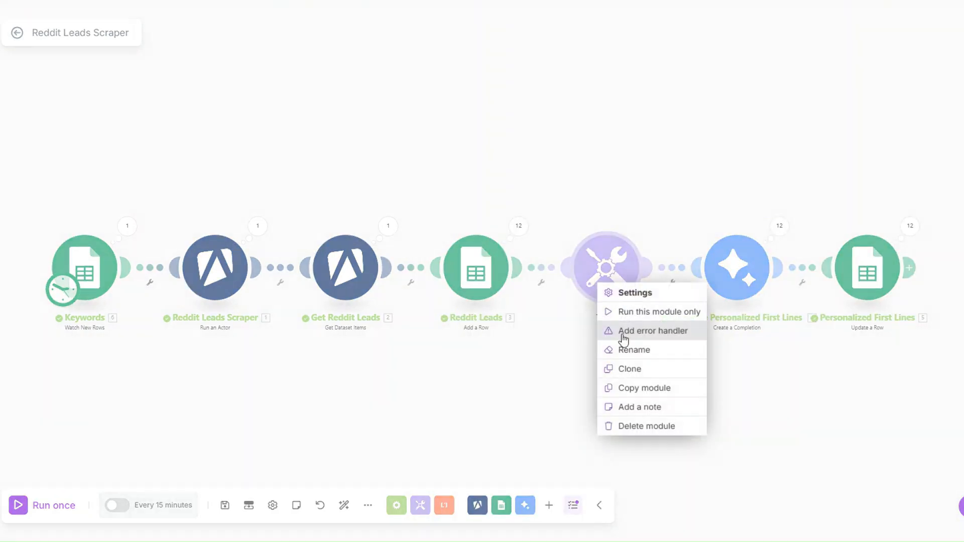
pyautogui.click(628, 351)
pyautogui.write('Wa')
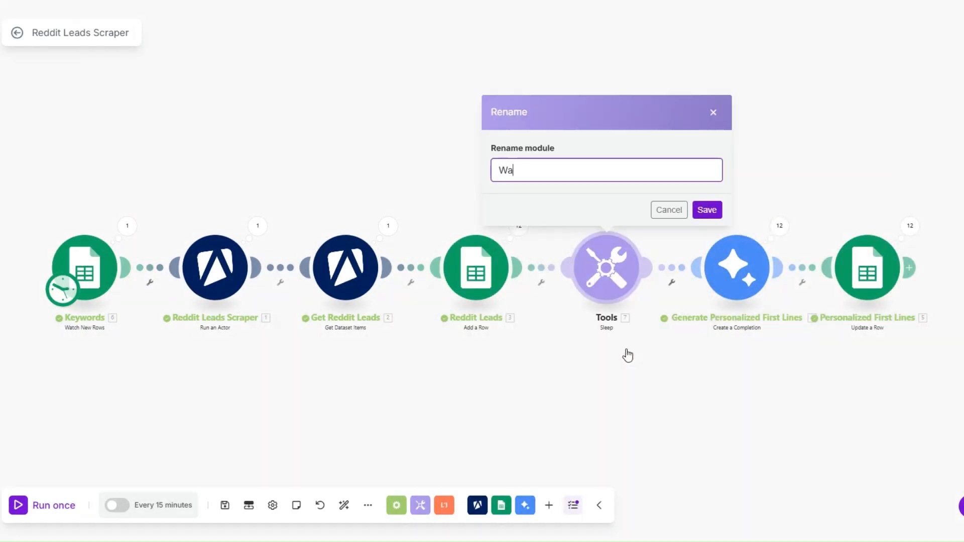
pyautogui.write('it 2 Seconds')
pyautogui.press('Return')
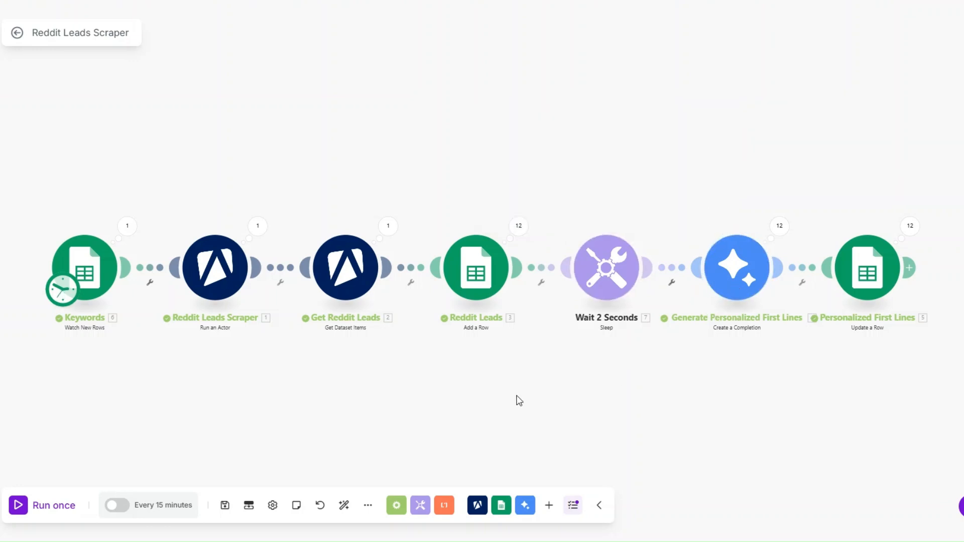
pyautogui.moveTo(522, 397)
pyautogui.mouseDown()
pyautogui.moveTo(532, 399)
pyautogui.moveTo(531, 385)
pyautogui.mouseUp()
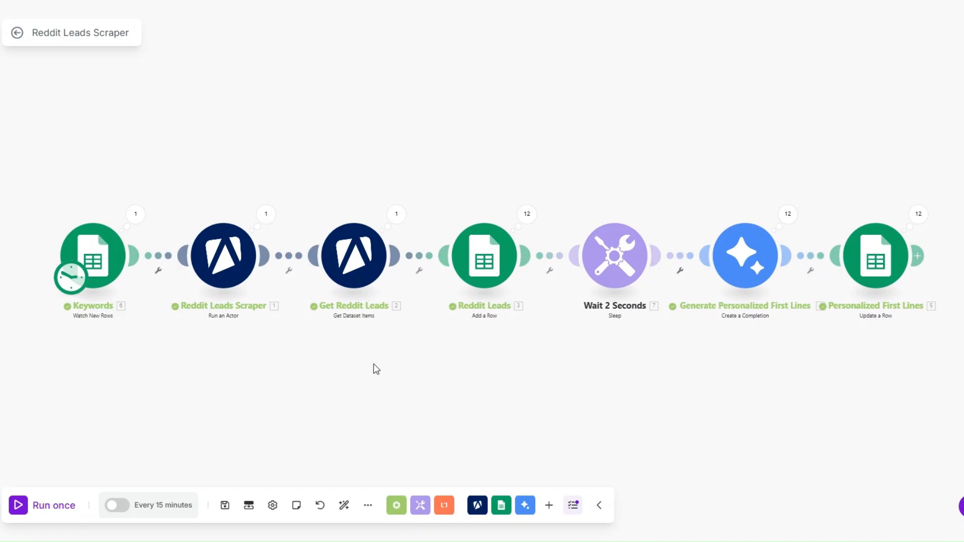
# Set the Keywords trigger's starting point manually to Photographer | United States and run the whole scenario once.
pyautogui.rightClick(112, 276)
pyautogui.click(166, 323)
pyautogui.click(149, 299)
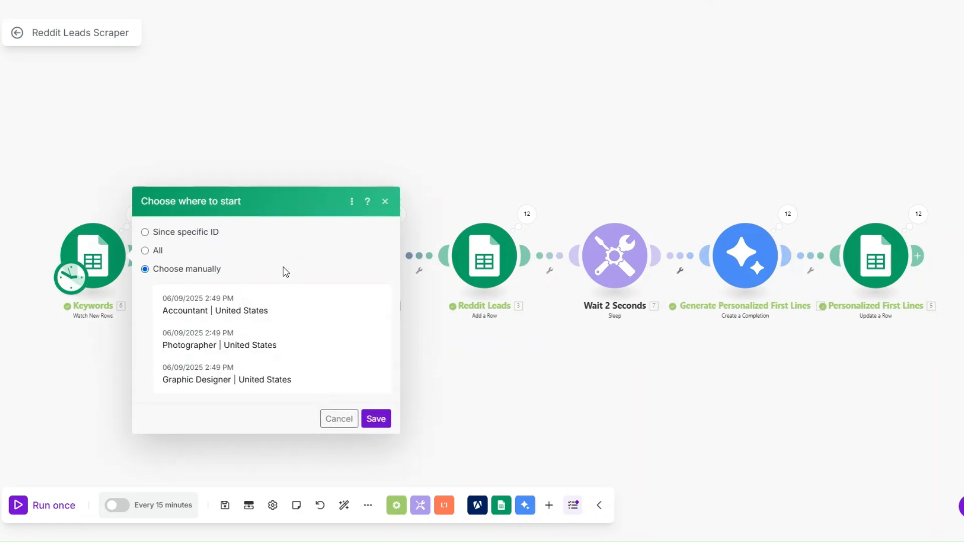
pyautogui.click(241, 284)
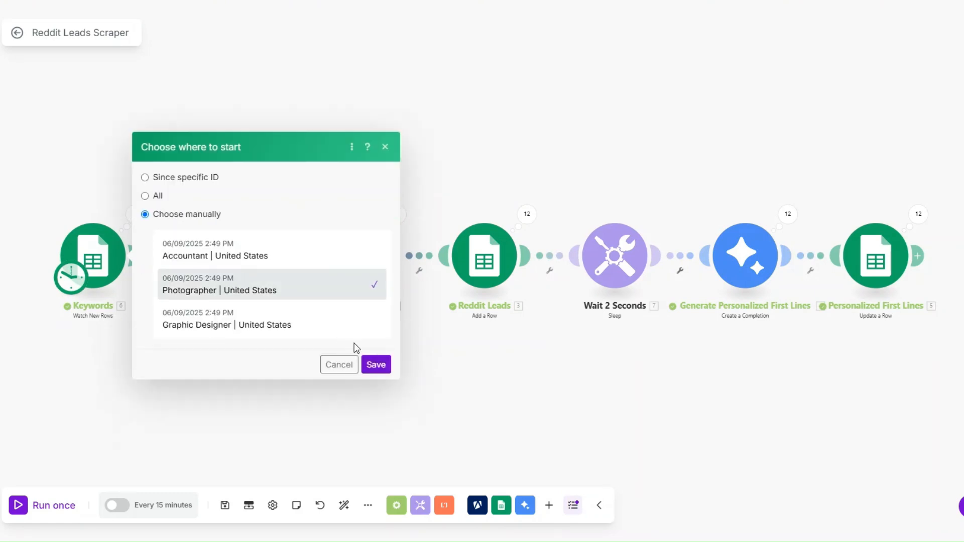
pyautogui.click(375, 364)
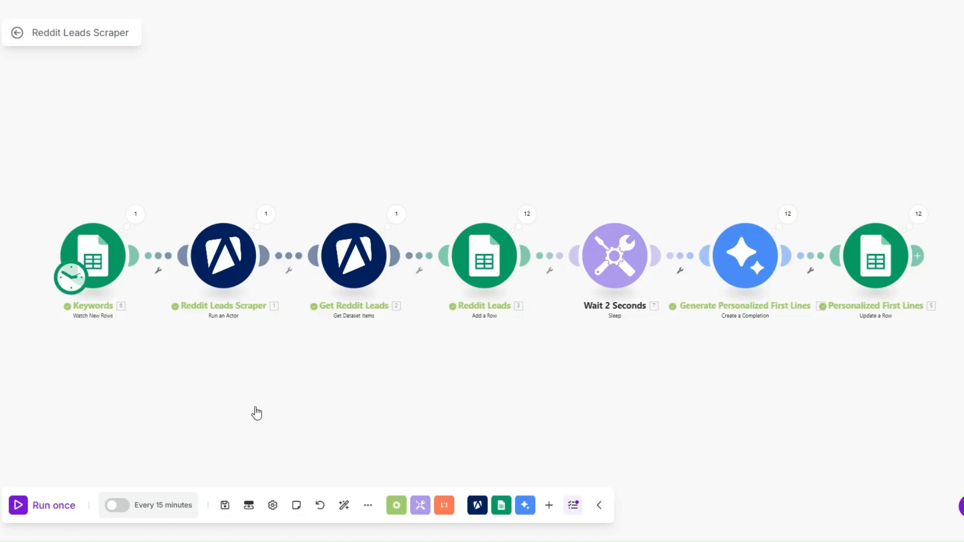
pyautogui.click(71, 508)
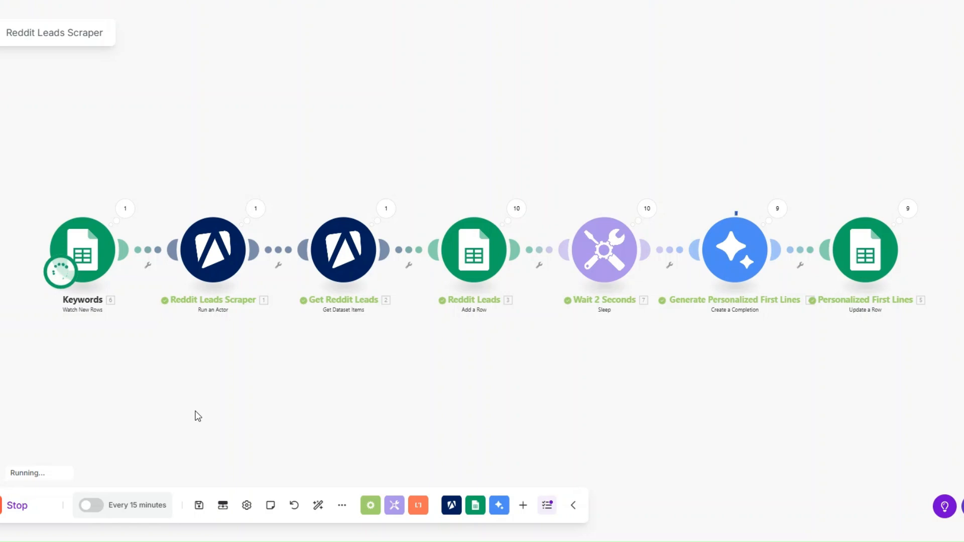
# Examine the output bundles returned by Get Reddit Leads for the Photographer keyword during the run.
pyautogui.click(385, 208)
pyautogui.scroll(-10, 518, 306)
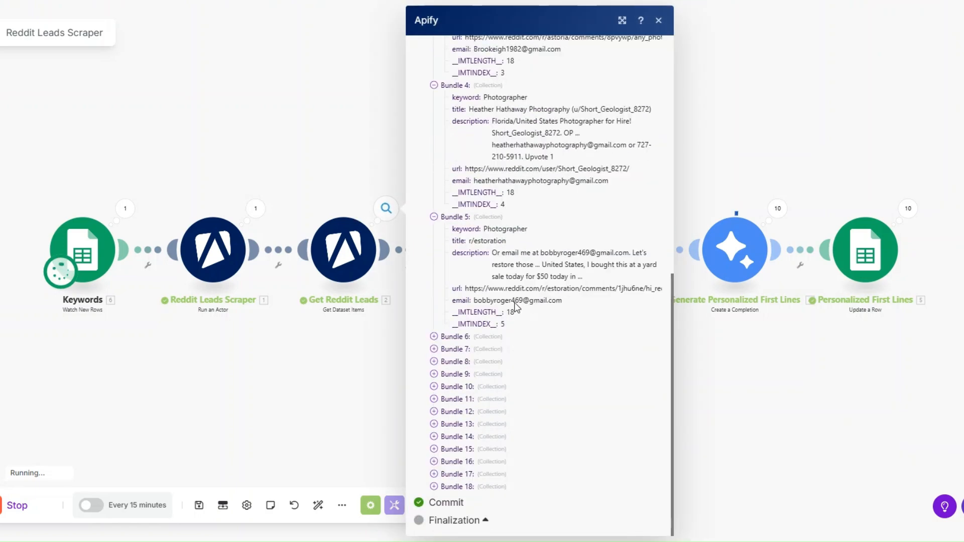
pyautogui.click(311, 353)
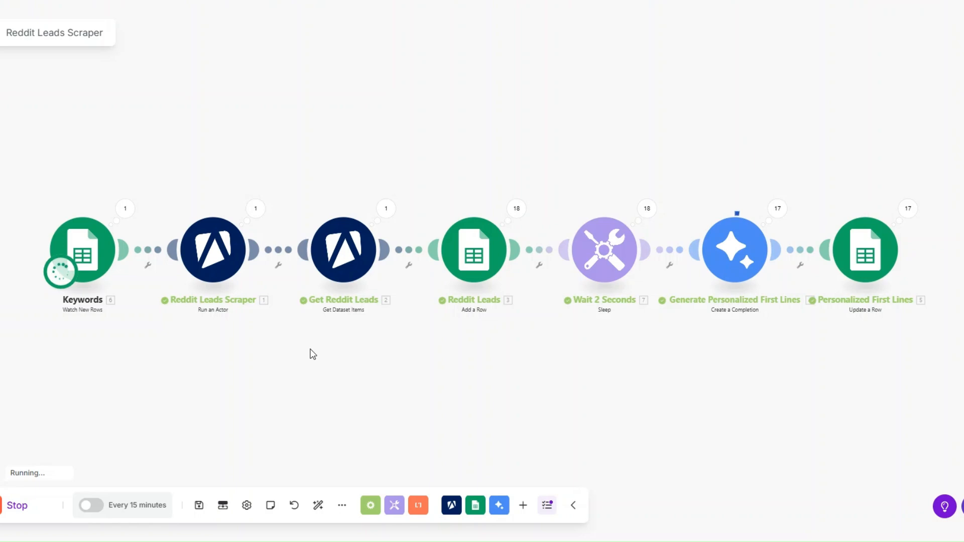
# Check the keyword and location output by the Keywords trigger, and open the run results of Reddit Leads Scraper.
pyautogui.click(125, 208)
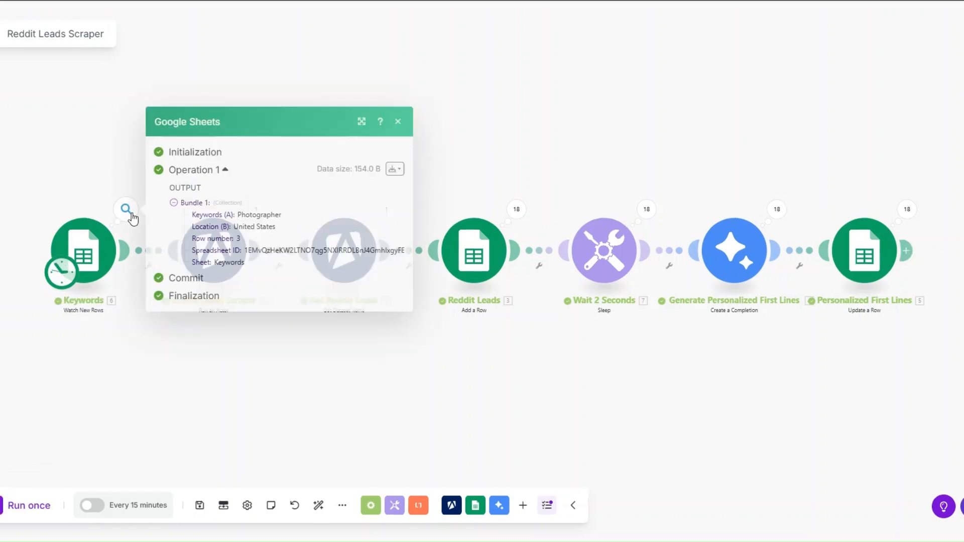
pyautogui.doubleClick(244, 215)
pyautogui.click(284, 342)
pyautogui.click(256, 208)
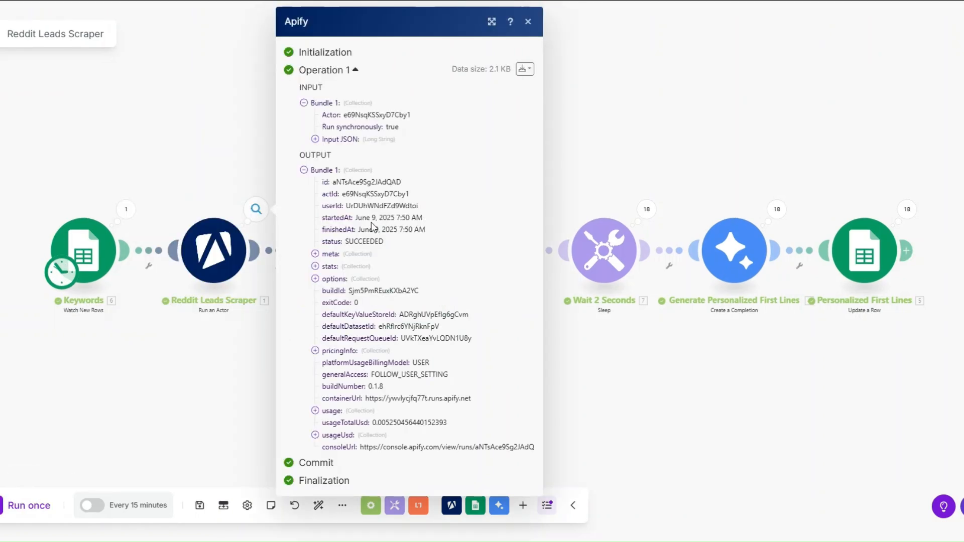
# Review the input JSON passed to Reddit Leads Scraper and the output bundles returned by Get Reddit Leads.
pyautogui.click(315, 139)
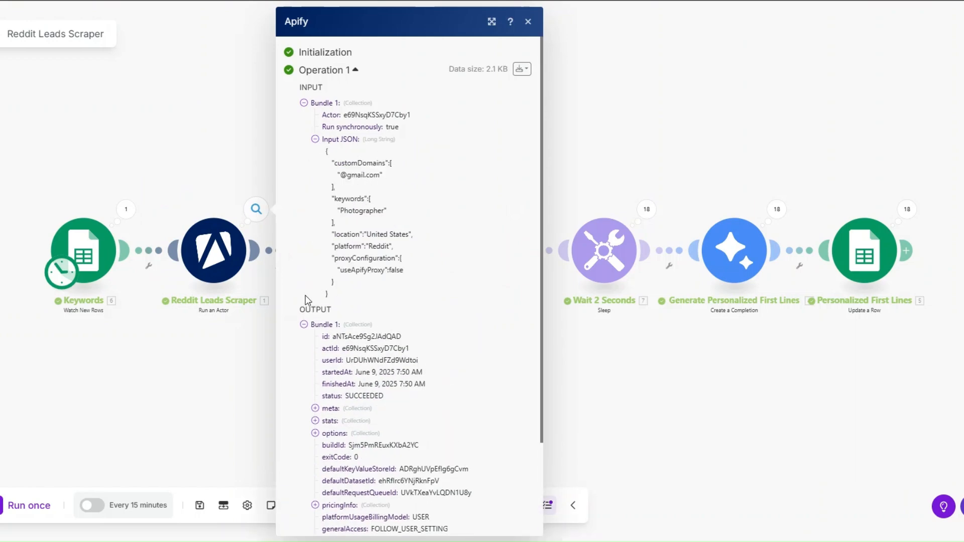
pyautogui.click(226, 380)
pyautogui.click(386, 208)
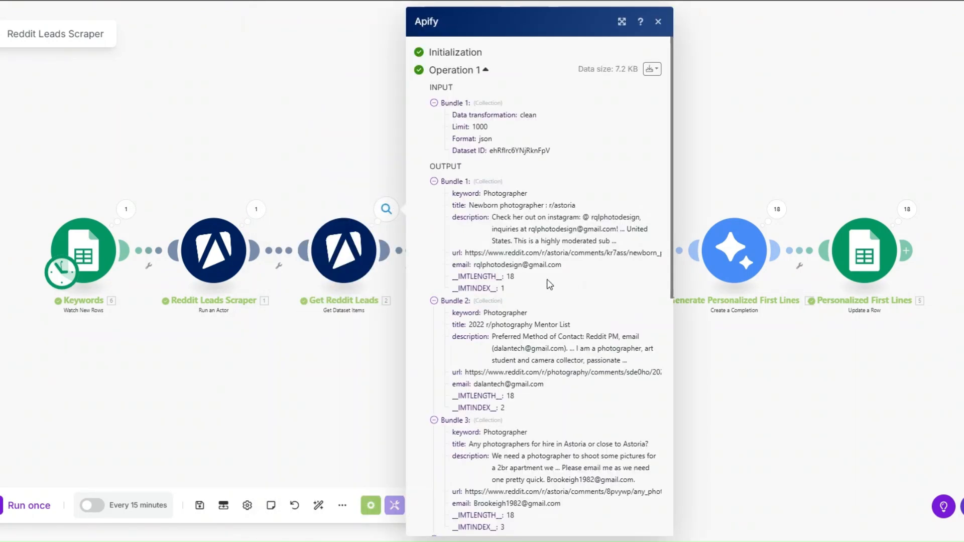
pyautogui.scroll(-9, 549, 285)
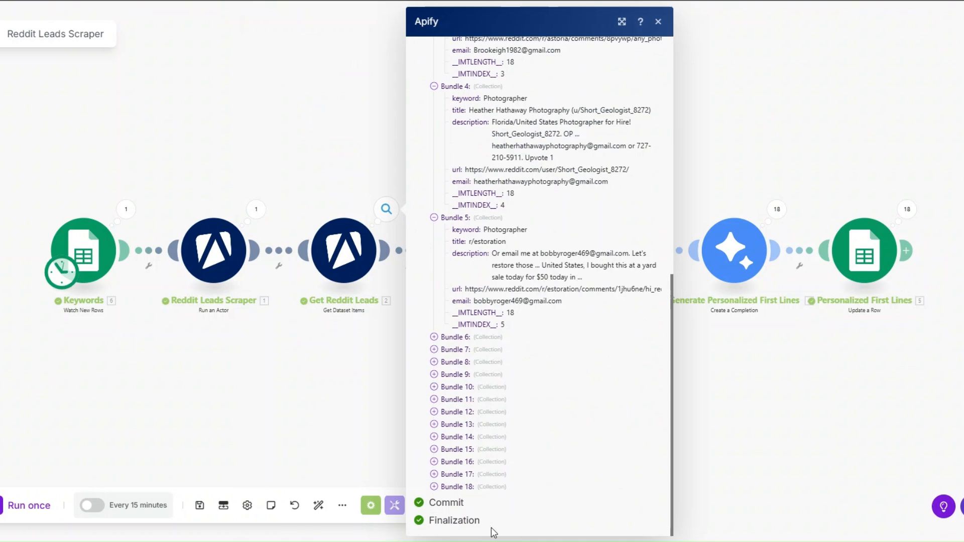
pyautogui.click(350, 415)
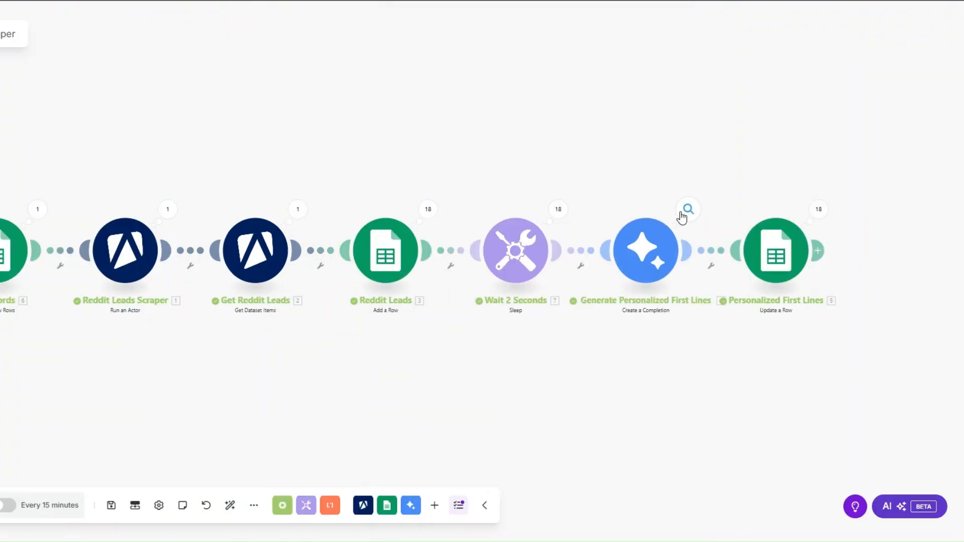
# Inspect the generated result of Operation 10 in the Generate Personalized First Lines run.
pyautogui.click(688, 209)
pyautogui.click(743, 231)
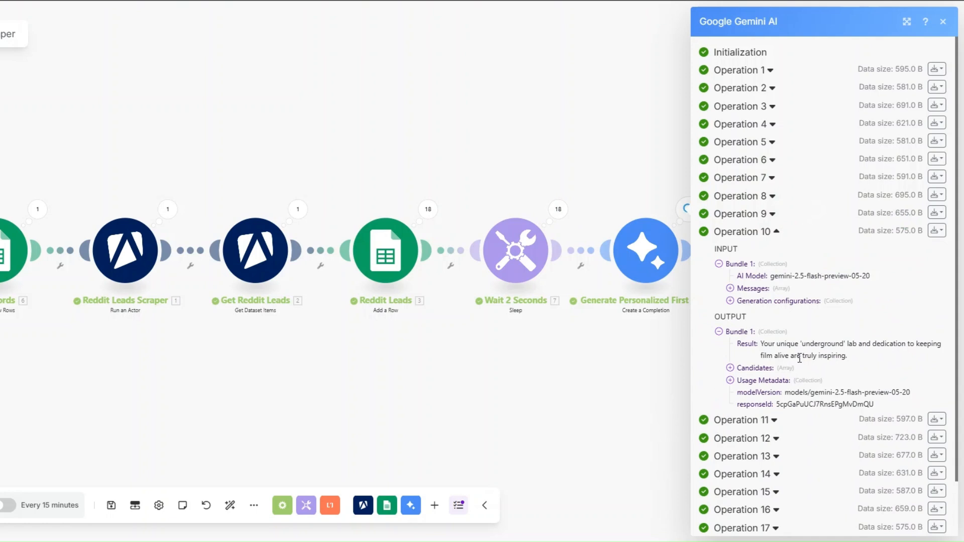
pyautogui.click(668, 379)
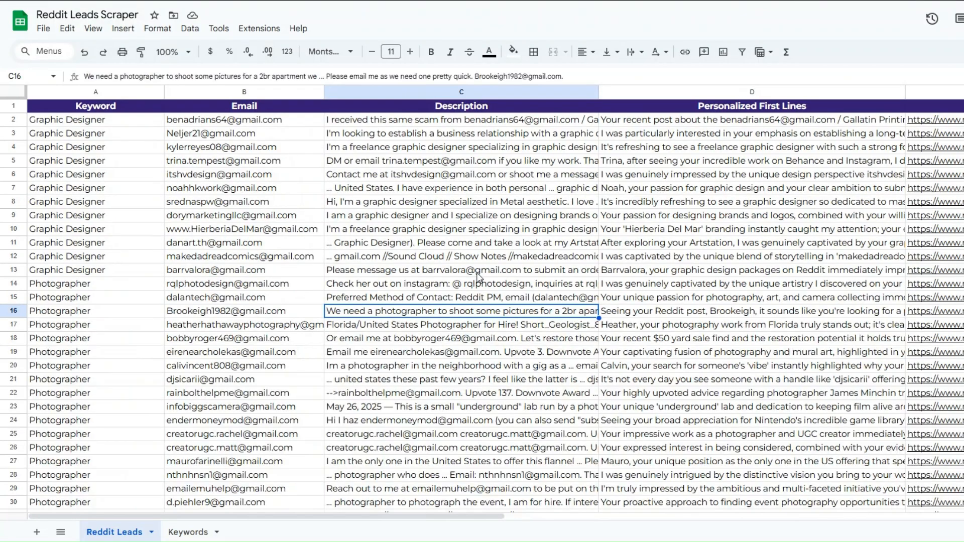
# Look through the keywords, emails and descriptions of the Photographer rows in the Reddit Leads sheet.
pyautogui.scroll(-4, 477, 279)
pyautogui.scroll(3, 477, 279)
pyautogui.scroll(-1, 477, 279)
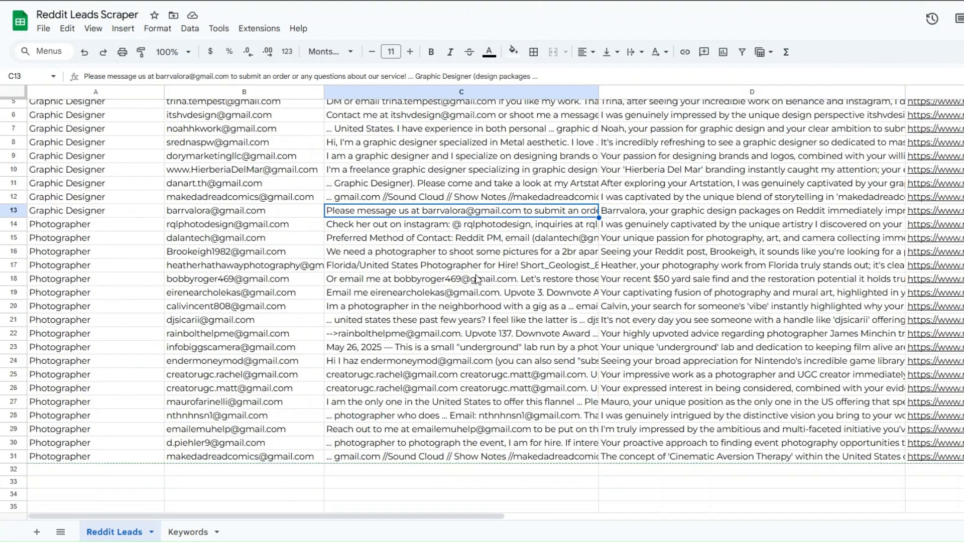
pyautogui.click(100, 279)
pyautogui.scroll(1, 100, 279)
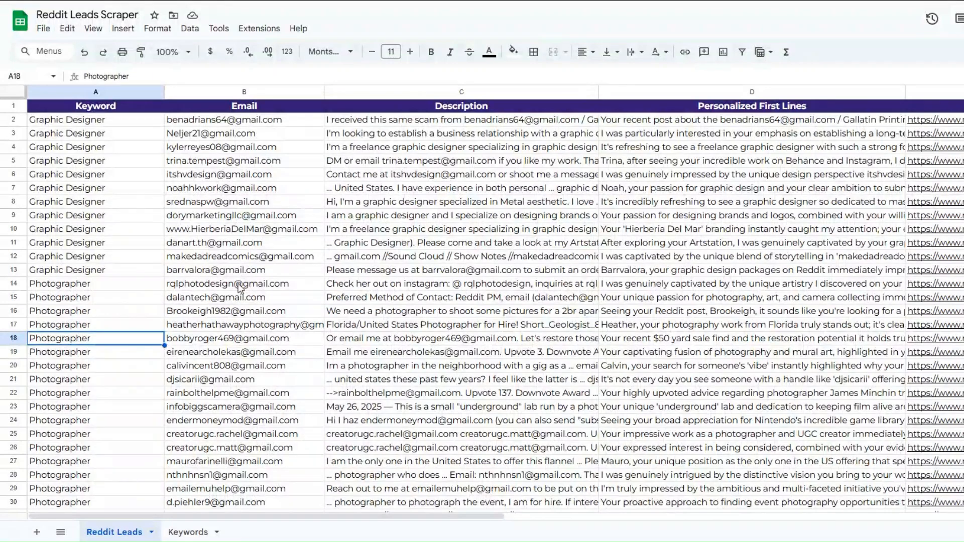
pyautogui.scroll(-3, 177, 319)
pyautogui.click(146, 325)
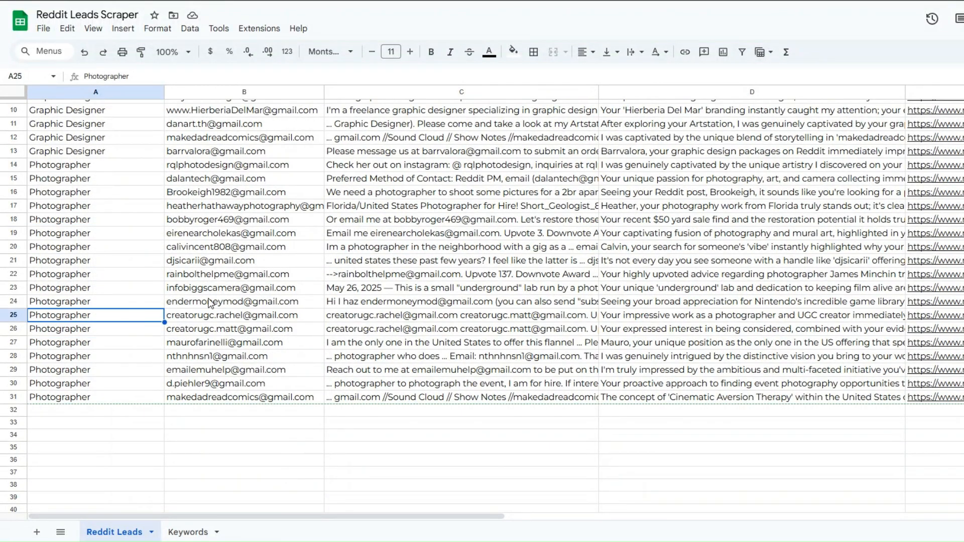
pyautogui.scroll(3, 206, 333)
pyautogui.click(206, 327)
pyautogui.click(422, 337)
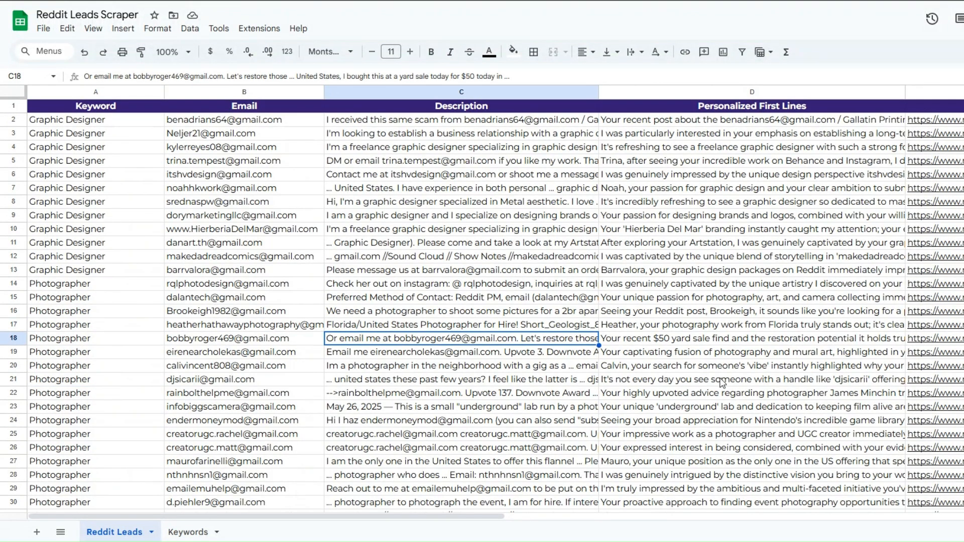
# Read the full personalized first line in cell D19 and check the Reddit links of the Photographer rows.
pyautogui.click(693, 348)
pyautogui.doubleClick(692, 352)
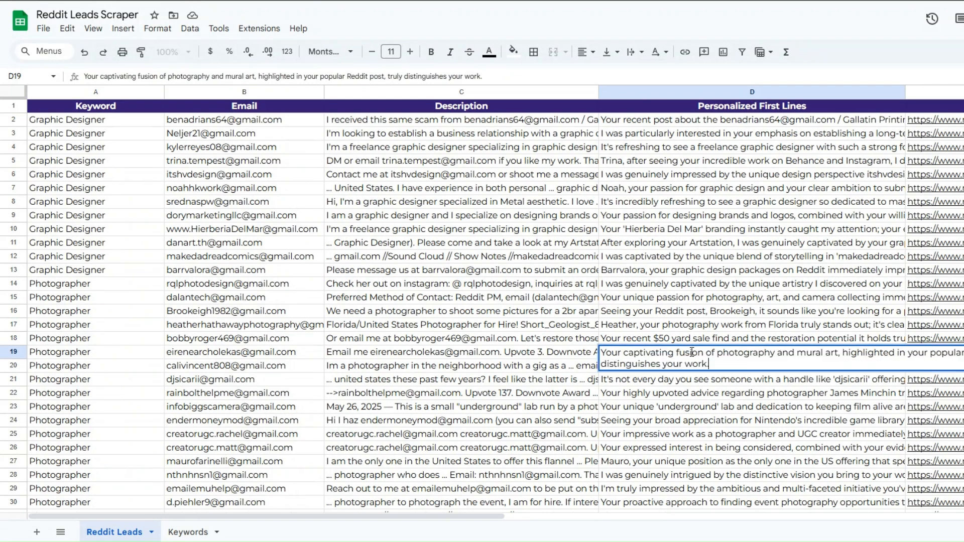
pyautogui.click(961, 397)
pyautogui.scroll(-4, 751, 384)
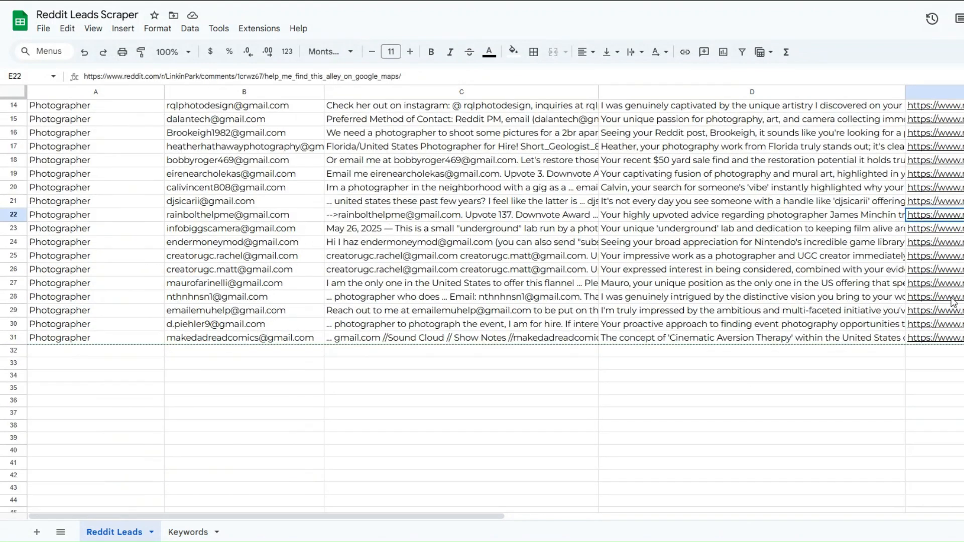
pyautogui.scroll(4, 760, 291)
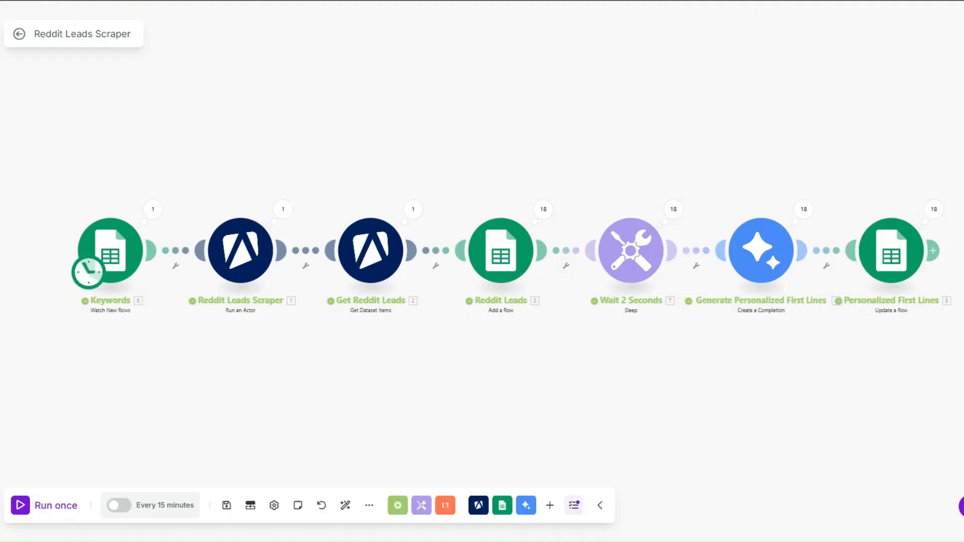
# Check an email in row 9 and a personalized first line in row 11 of the Reddit Leads sheet.
pyautogui.moveTo(575, 376); pyautogui.dragTo(547, 378)
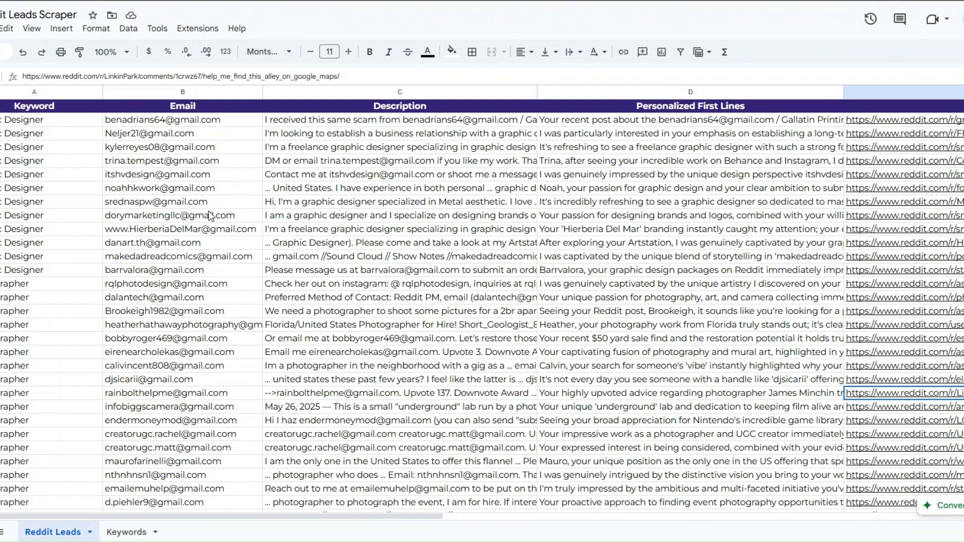
pyautogui.click(210, 216)
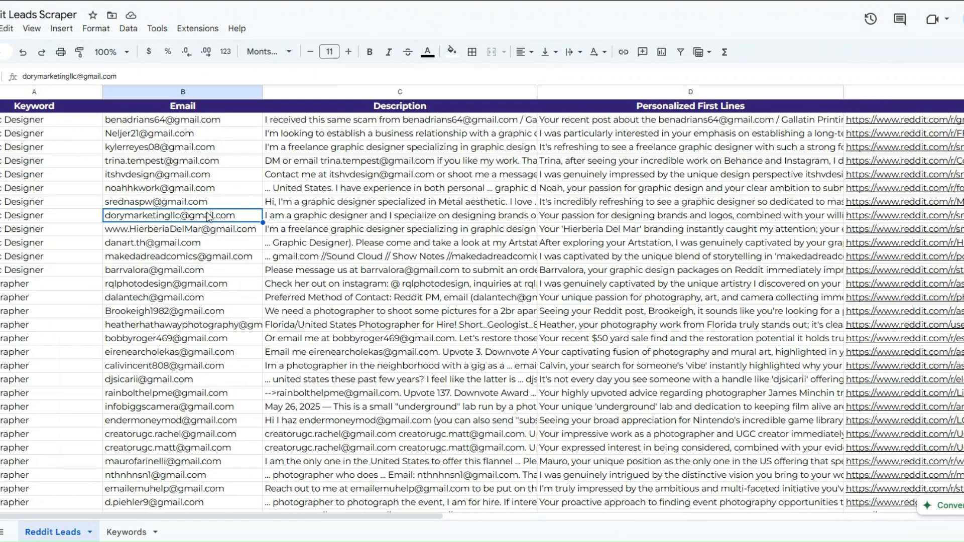
pyautogui.click(693, 244)
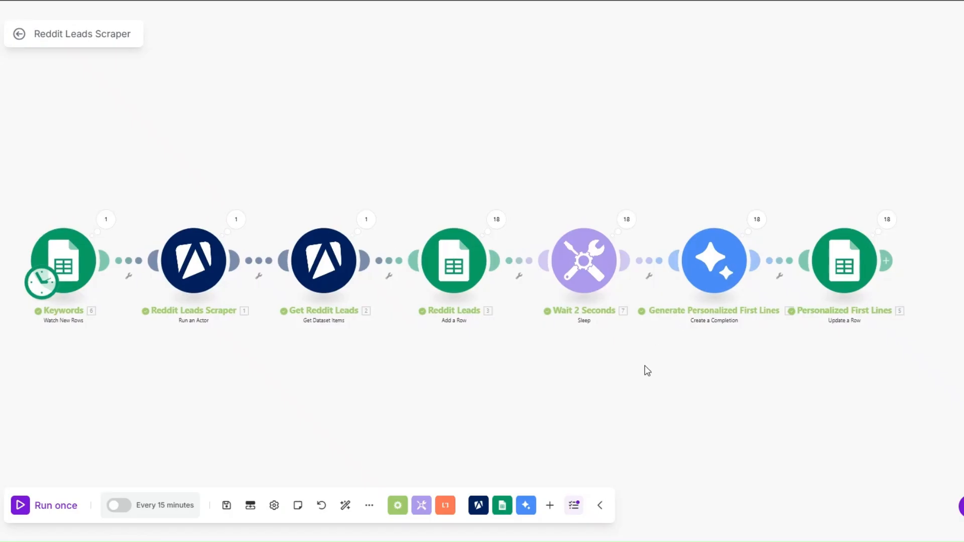
# Start another module after Personalized First Lines, search for Instantly and browse its lead modules.
pyautogui.scroll(-1, 645, 366)
pyautogui.moveTo(645, 366); pyautogui.dragTo(575, 354)
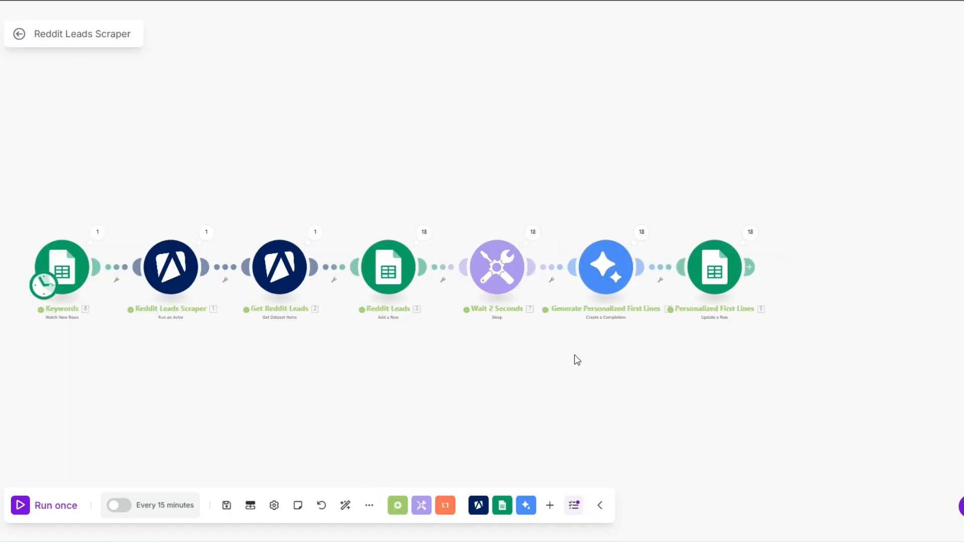
pyautogui.click(749, 267)
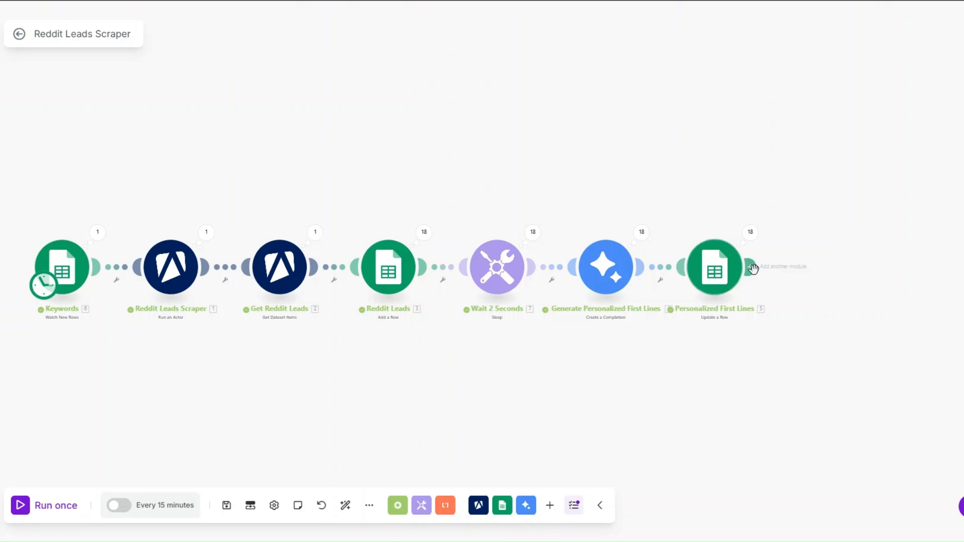
pyautogui.click(817, 268)
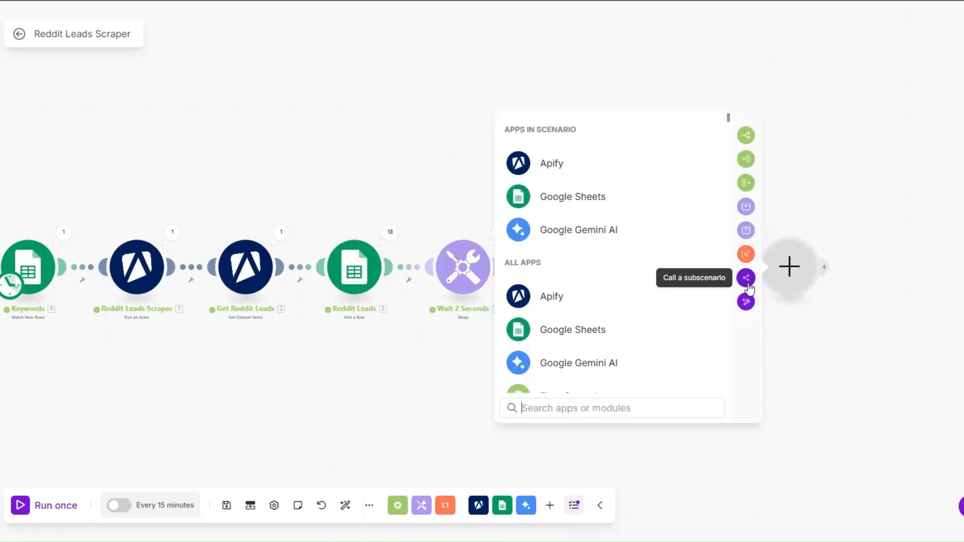
pyautogui.write('i')
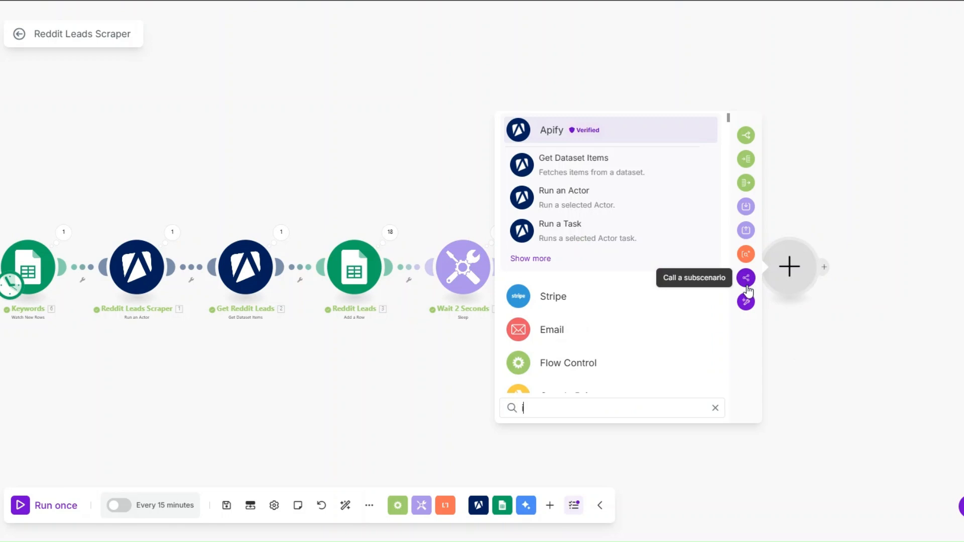
pyautogui.write('nst')
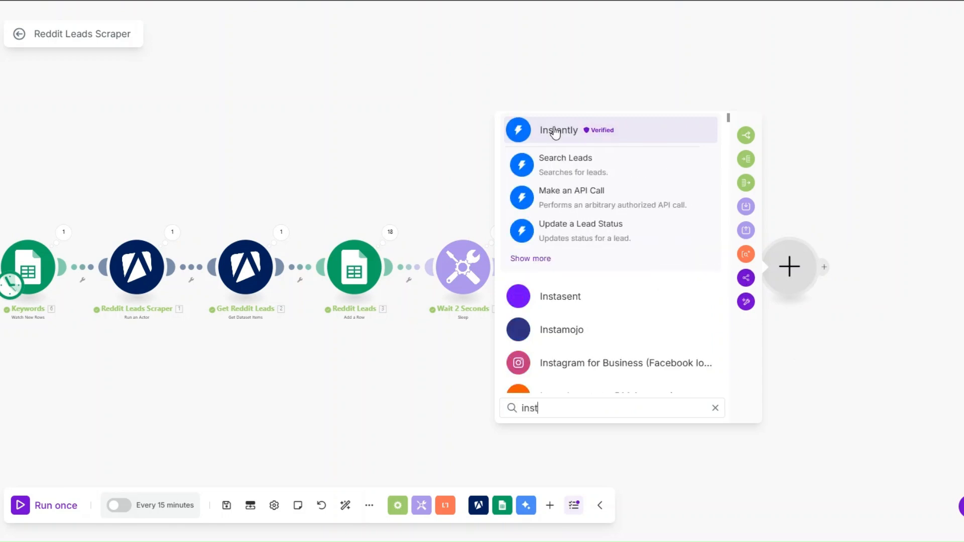
pyautogui.click(556, 131)
pyautogui.scroll(-3, 606, 280)
pyautogui.scroll(3, 581, 285)
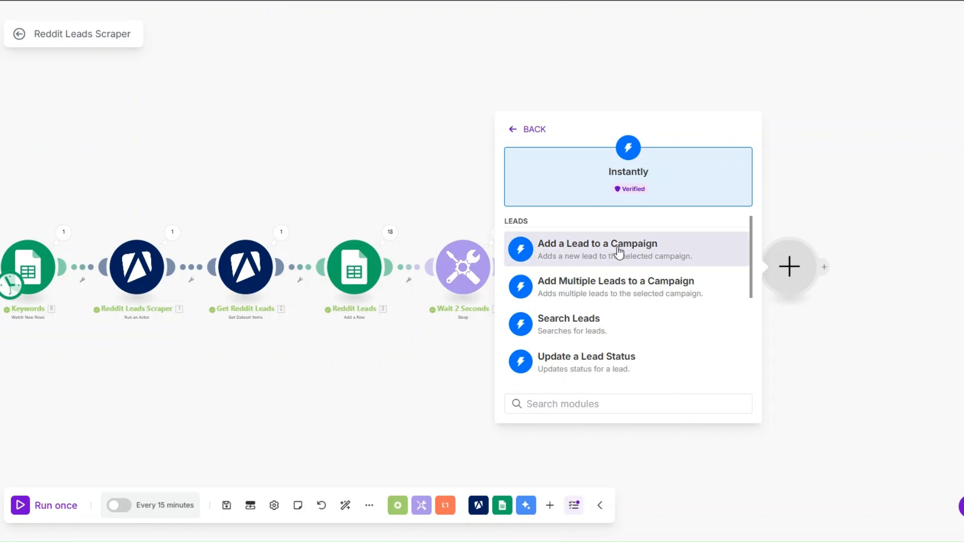
# Replace the app search with lemlist and browse the modules it offers.
pyautogui.click(529, 129)
pyautogui.press('BackSpace')
pyautogui.press('BackSpace')
pyautogui.press('BackSpace')
pyautogui.press('BackSpace')
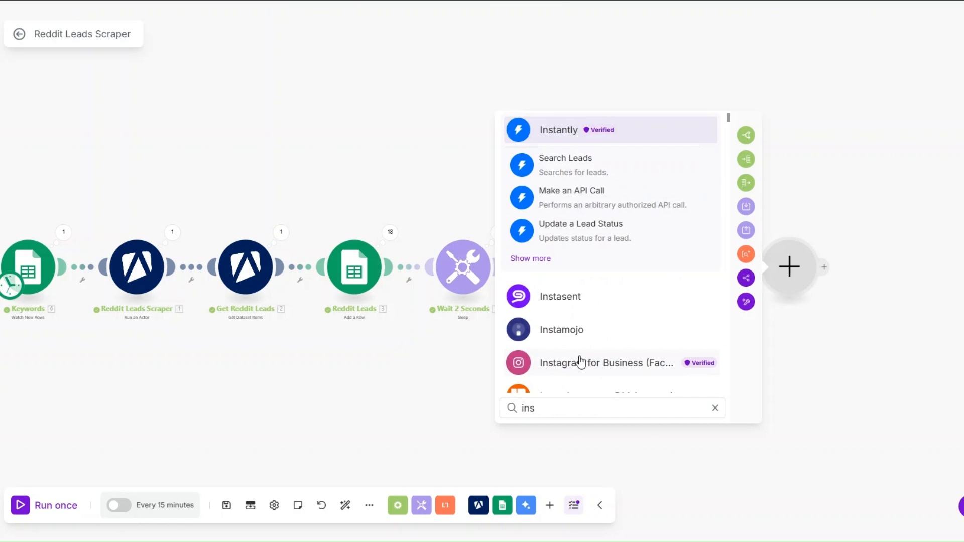
pyautogui.write('le')
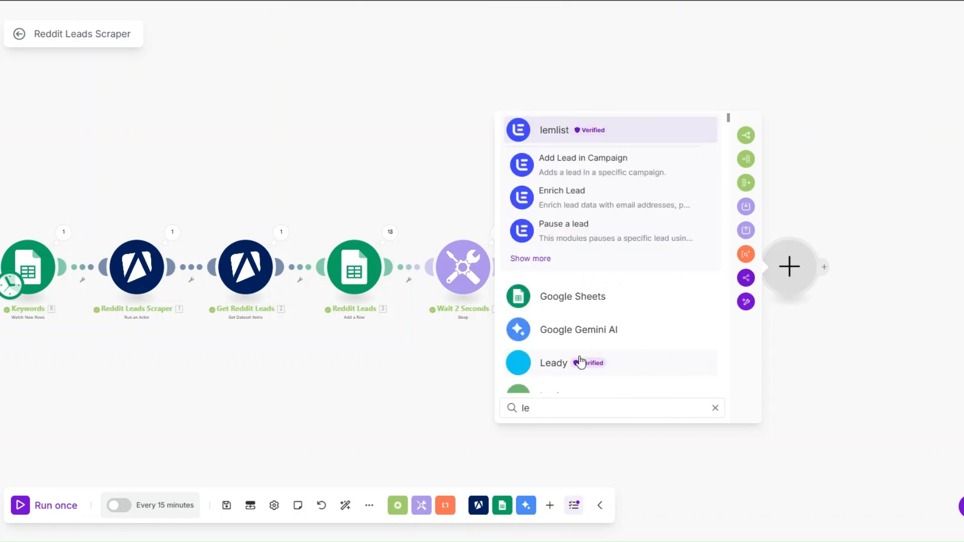
pyautogui.click(554, 131)
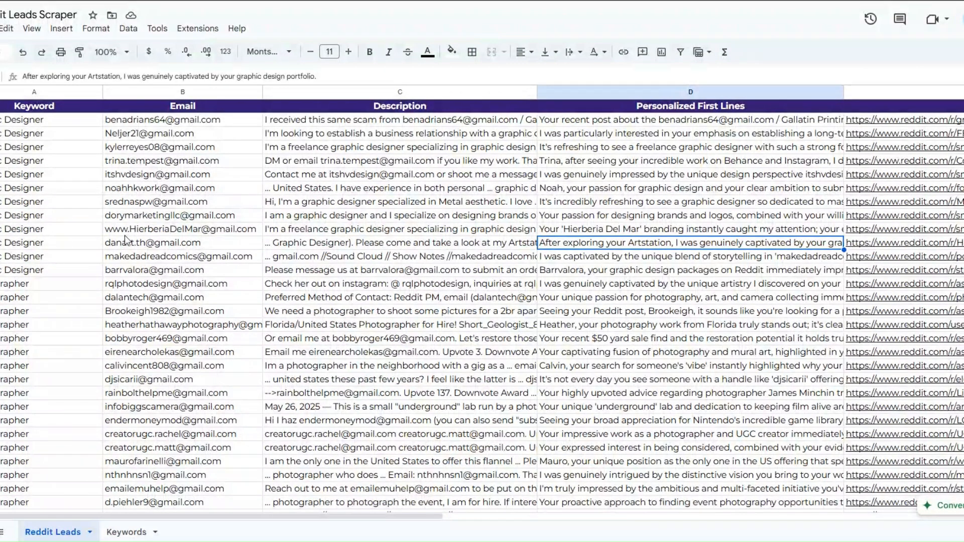
# Check the lead emails in the Reddit Leads sheet and dismiss the lemlist module list in the scenario.
pyautogui.click(131, 230)
pyautogui.click(738, 285)
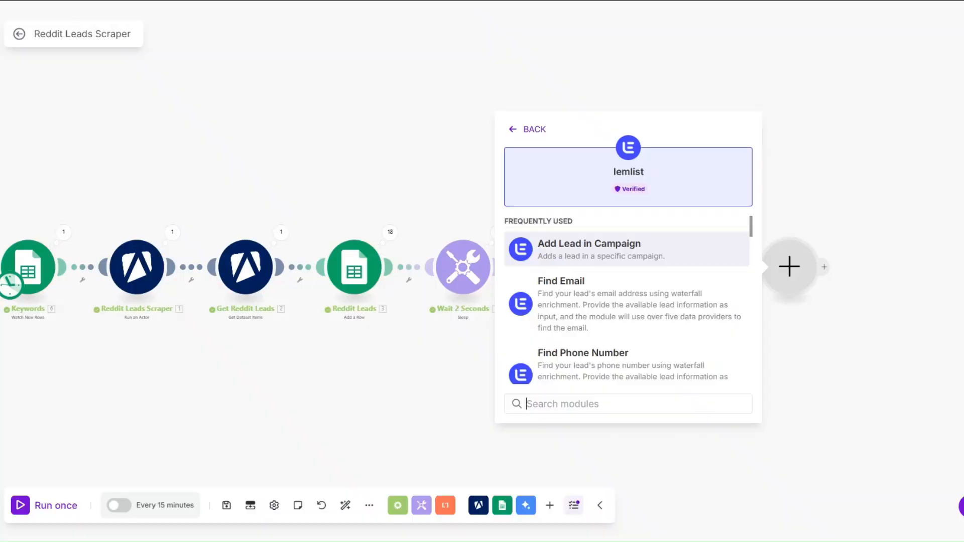
pyautogui.click(840, 370)
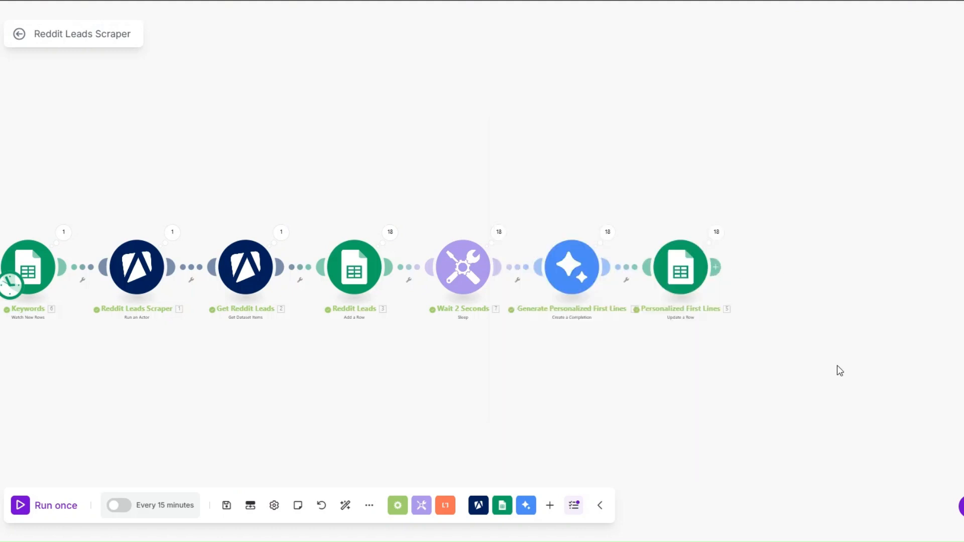
# Start a new module after Personalized First Lines again and look up the lemlist modules.
pyautogui.moveTo(697, 383); pyautogui.dragTo(722, 386)
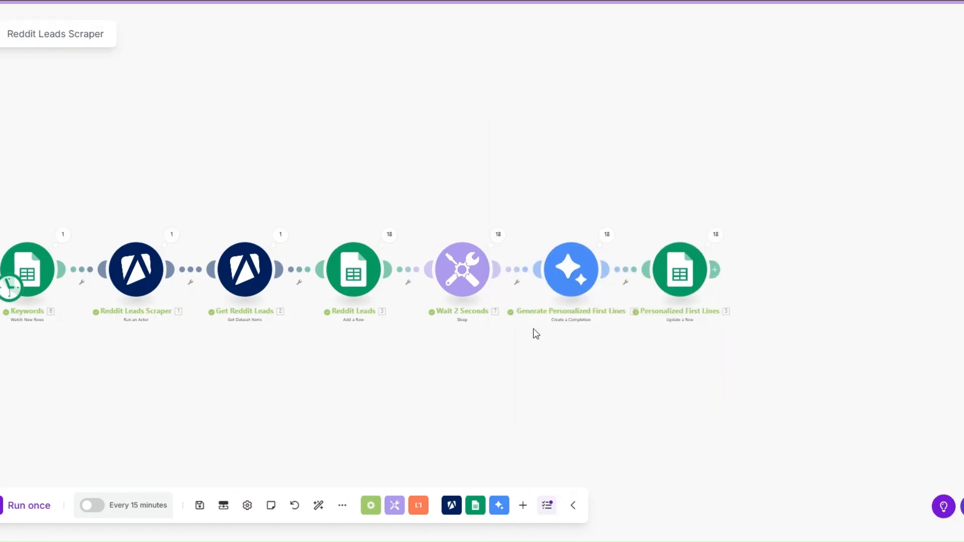
pyautogui.click(714, 269)
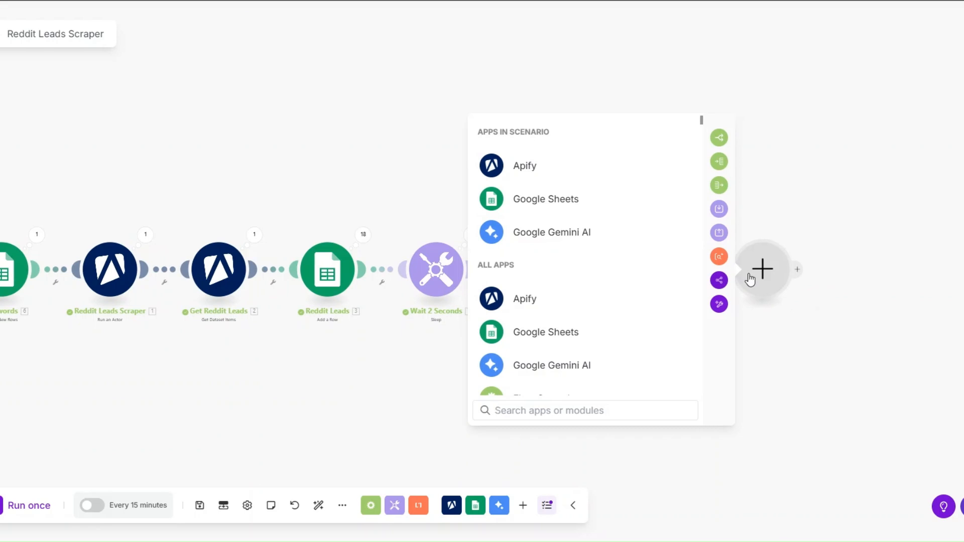
pyautogui.write('lem')
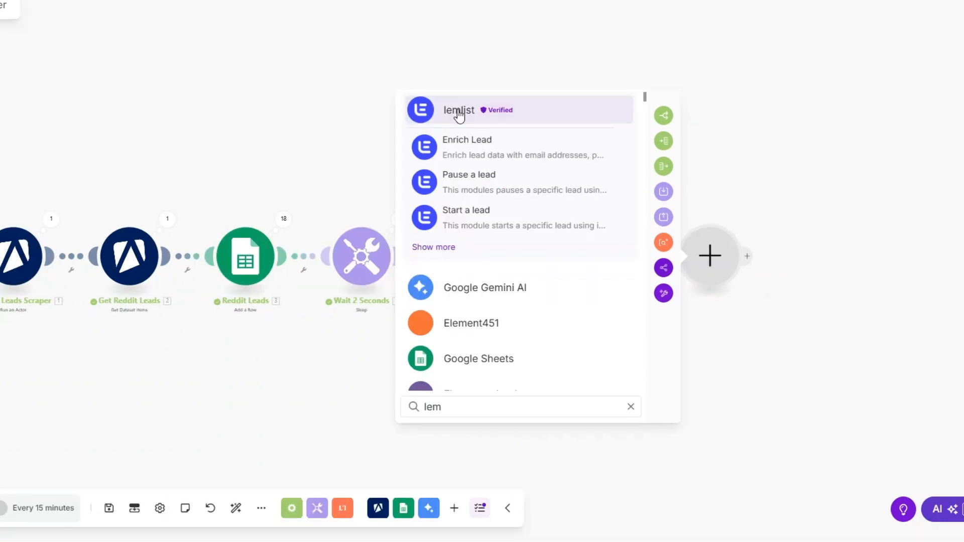
pyautogui.click(527, 135)
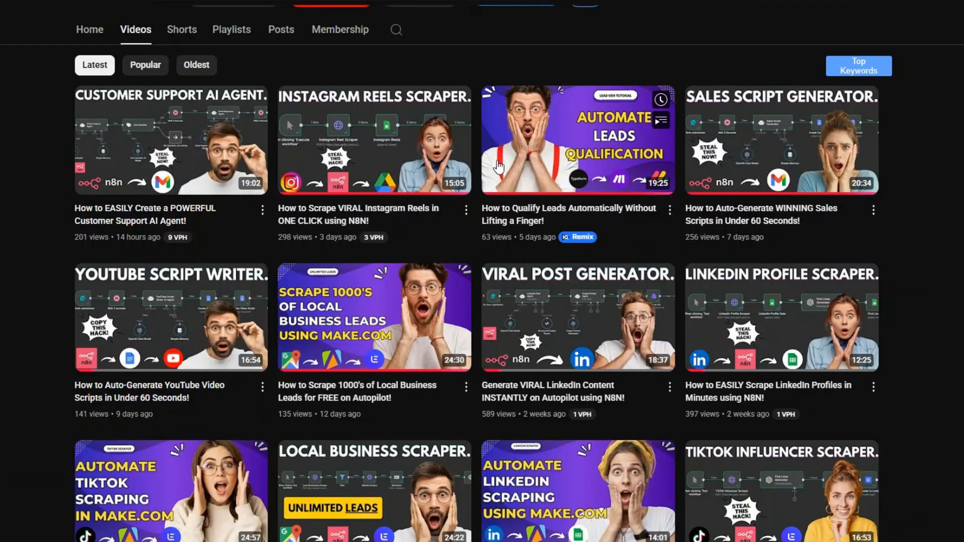
# Switch to the YouTube channel's videos and find the Make.com tutorial on scraping local business leads.
pyautogui.scroll(-1, 889, 252)
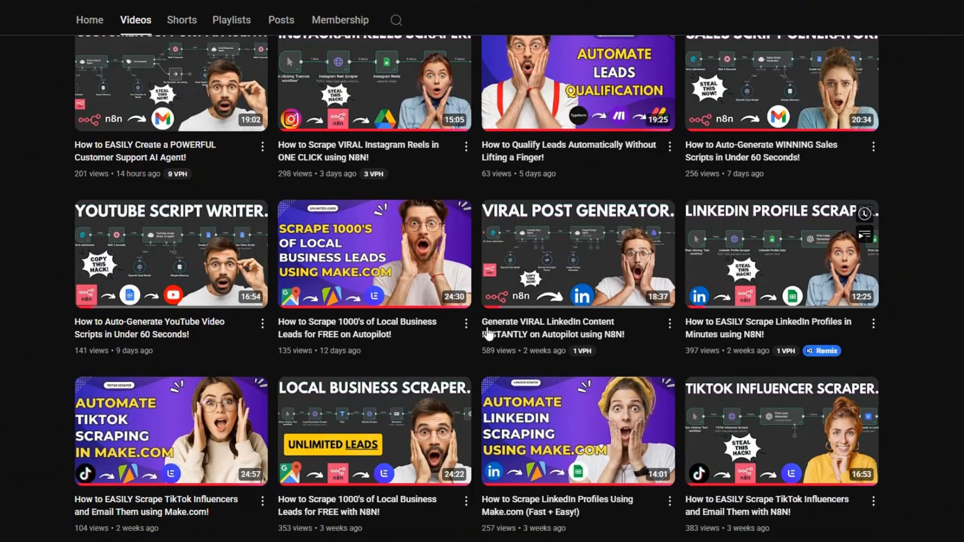
pyautogui.click(390, 282)
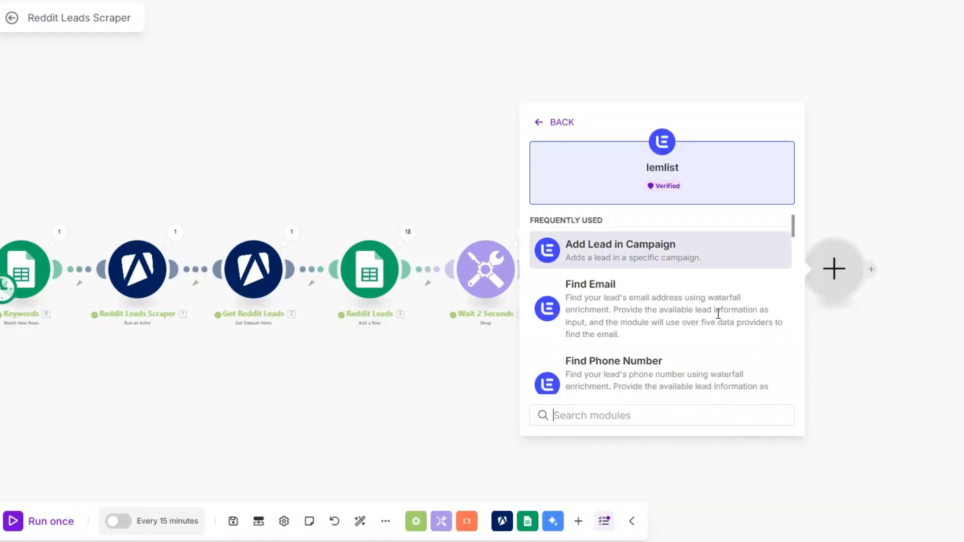
# Dismiss the lemlist module list, set the Keywords trigger to start manually from Accountant | United States, and run the scenario once.
pyautogui.click(442, 385)
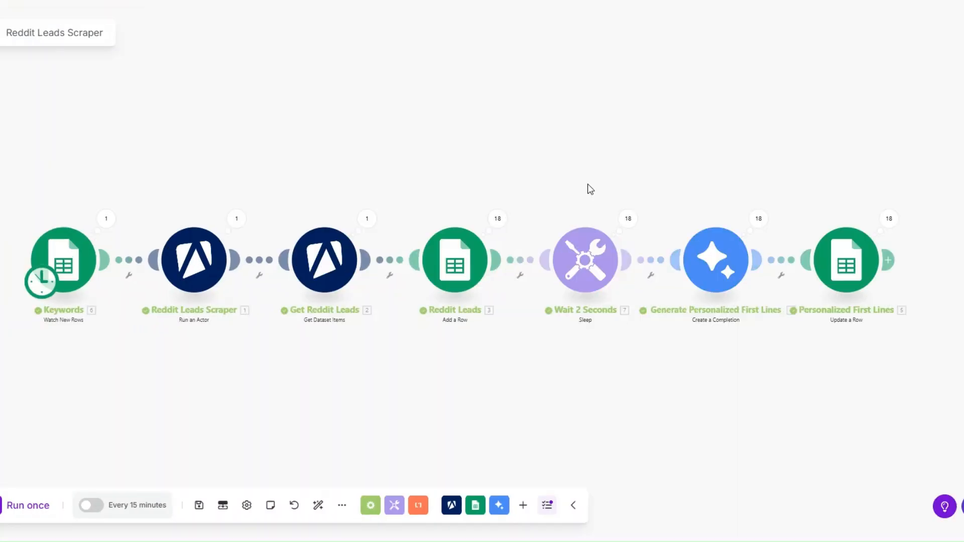
pyautogui.rightClick(82, 275)
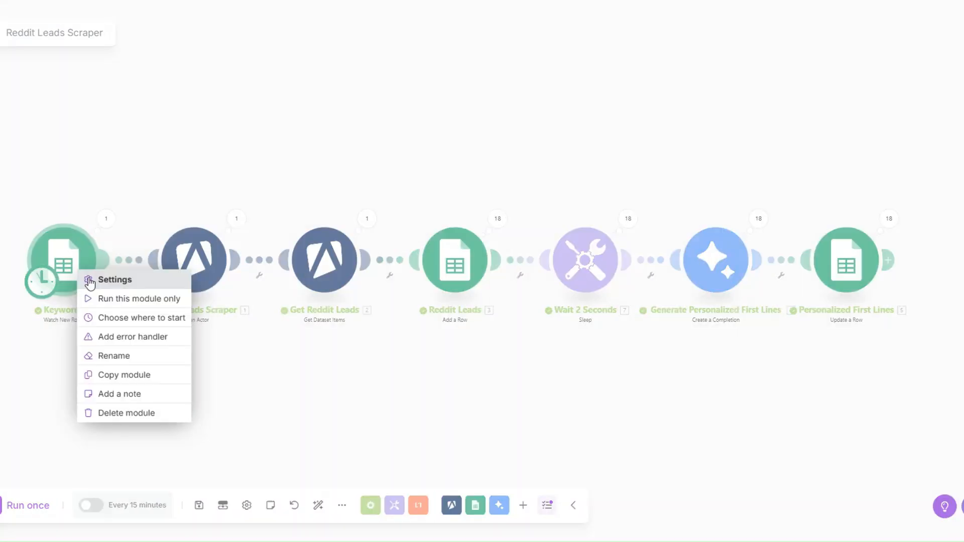
pyautogui.click(120, 318)
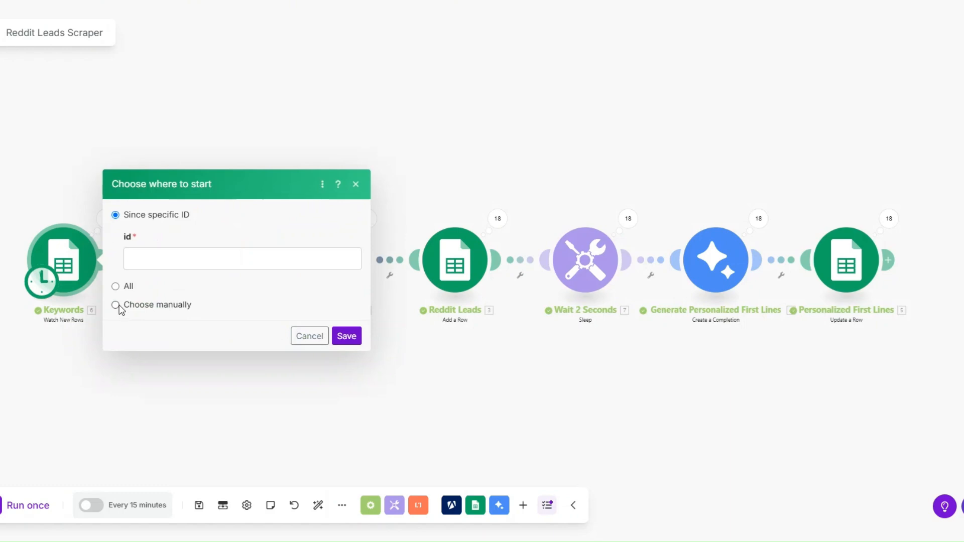
pyautogui.click(116, 305)
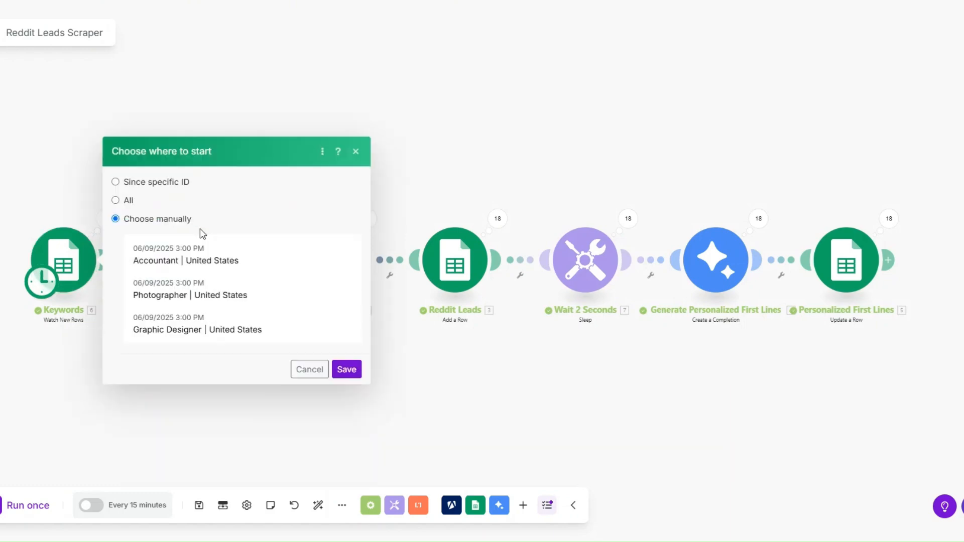
pyautogui.click(161, 266)
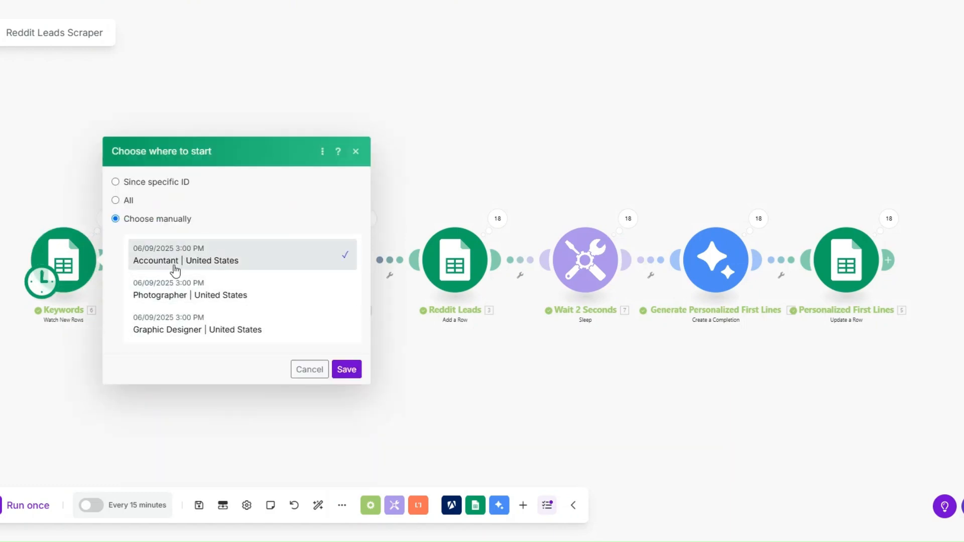
pyautogui.click(339, 371)
pyautogui.click(27, 508)
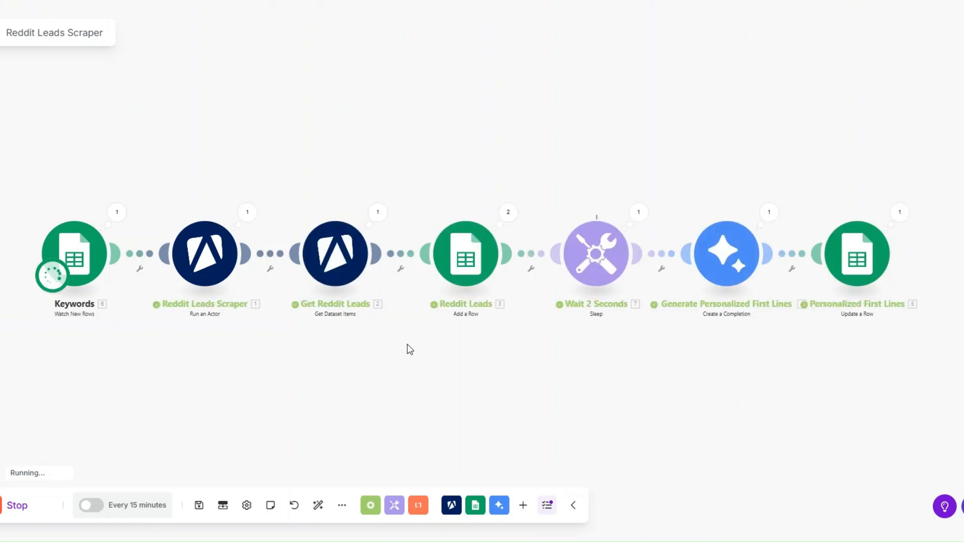
# Inspect the lead bundles returned by Get Reddit Leads and the keyword row output by the Keywords module.
pyautogui.scroll(-3, 526, 324)
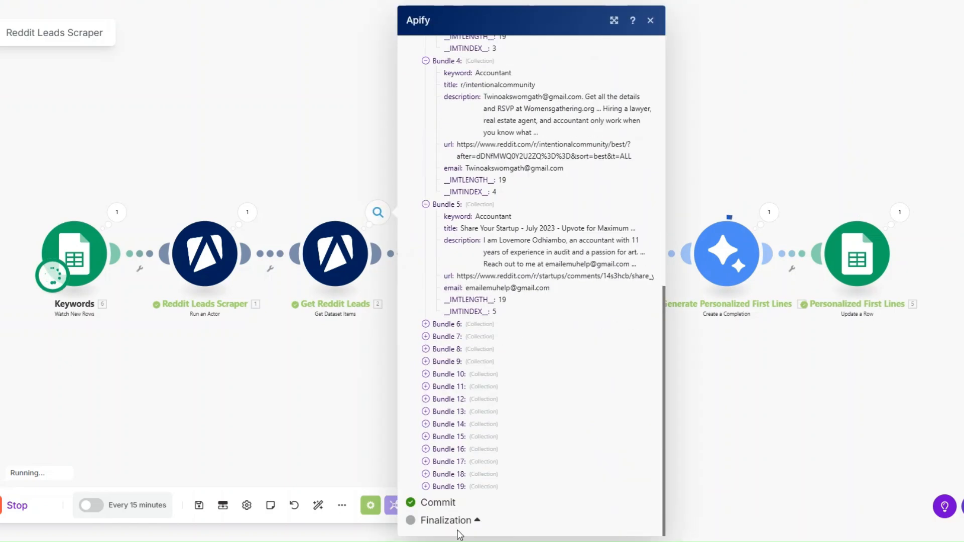
pyautogui.click(309, 405)
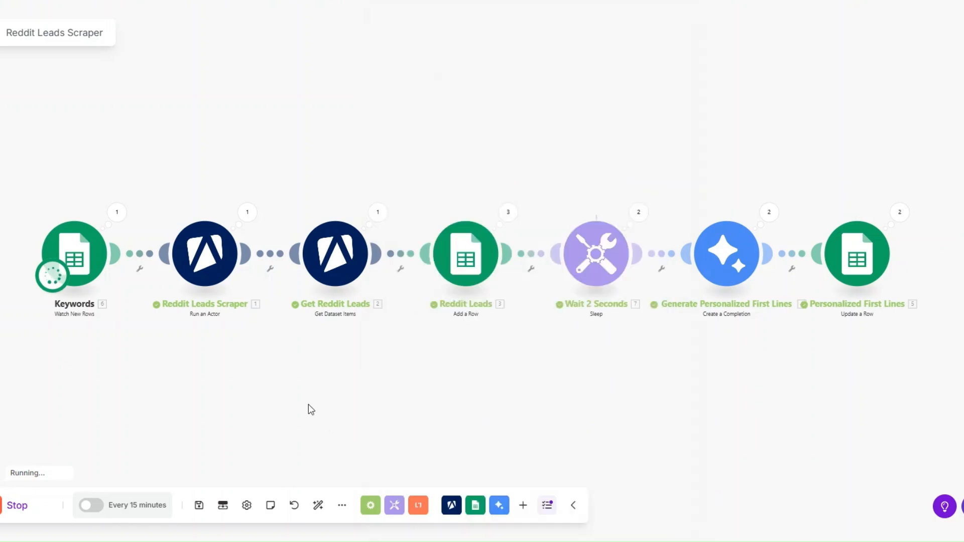
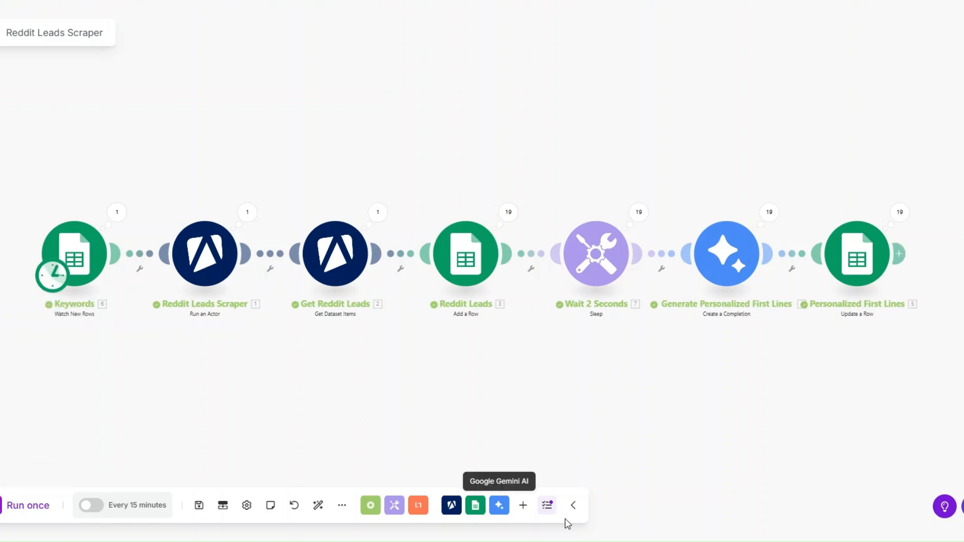
pyautogui.click(130, 214)
pyautogui.doubleClick(275, 219)
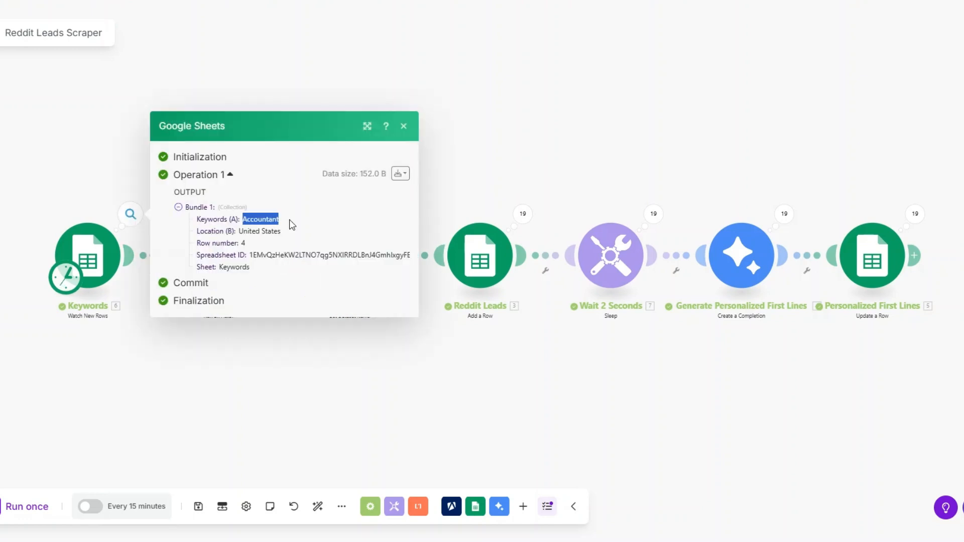
pyautogui.click(272, 350)
# Inspect the Reddit Leads Scraper run's input JSON and output status.
pyautogui.click(262, 214)
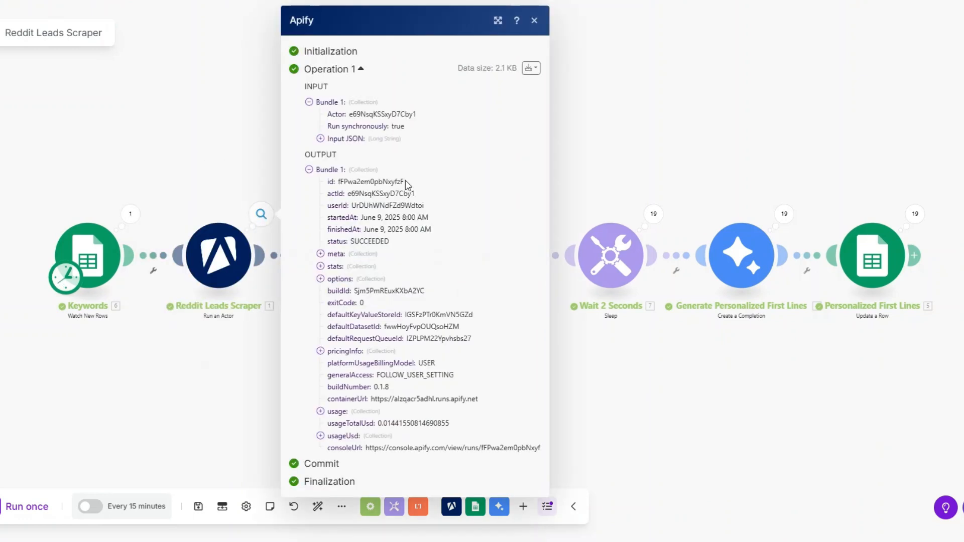
pyautogui.scroll(-3, 394, 246)
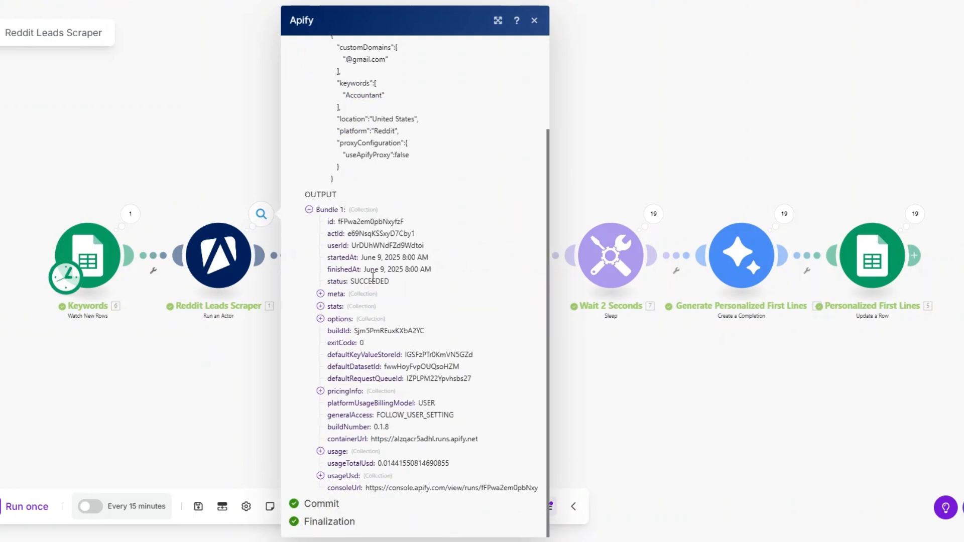
pyautogui.doubleClick(375, 283)
pyautogui.click(254, 321)
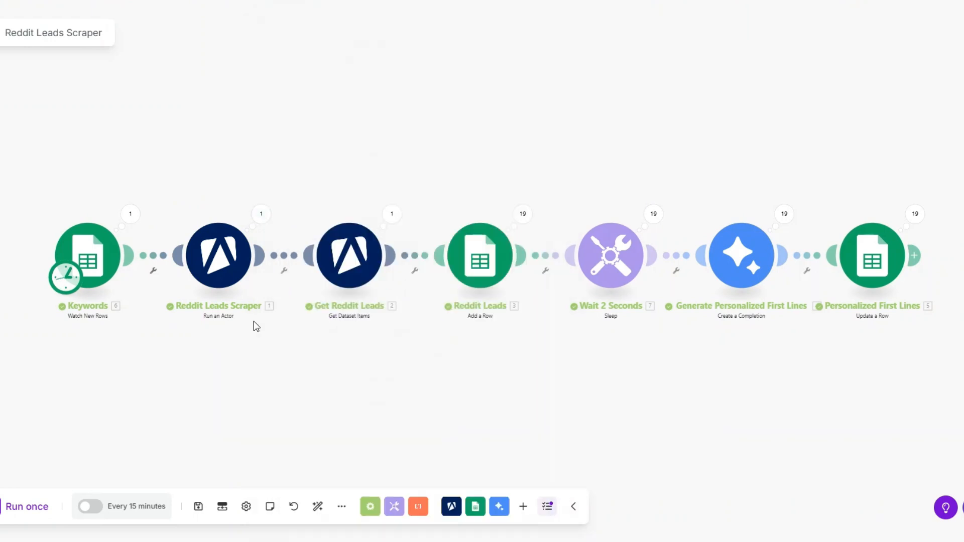
# Look through all Accountant lead bundles in the completed Get Reddit Leads output.
pyautogui.click(392, 214)
pyautogui.scroll(-6, 501, 228)
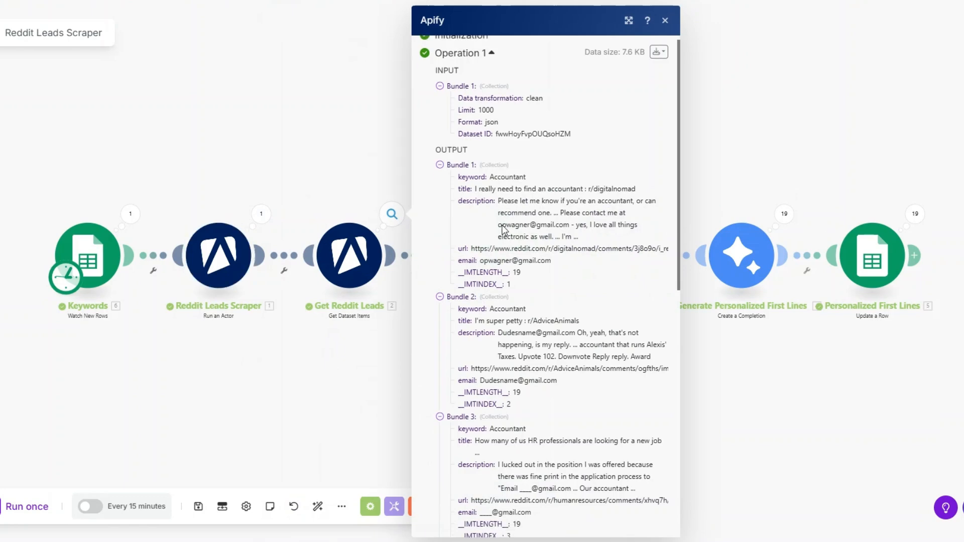
pyautogui.scroll(-7, 501, 227)
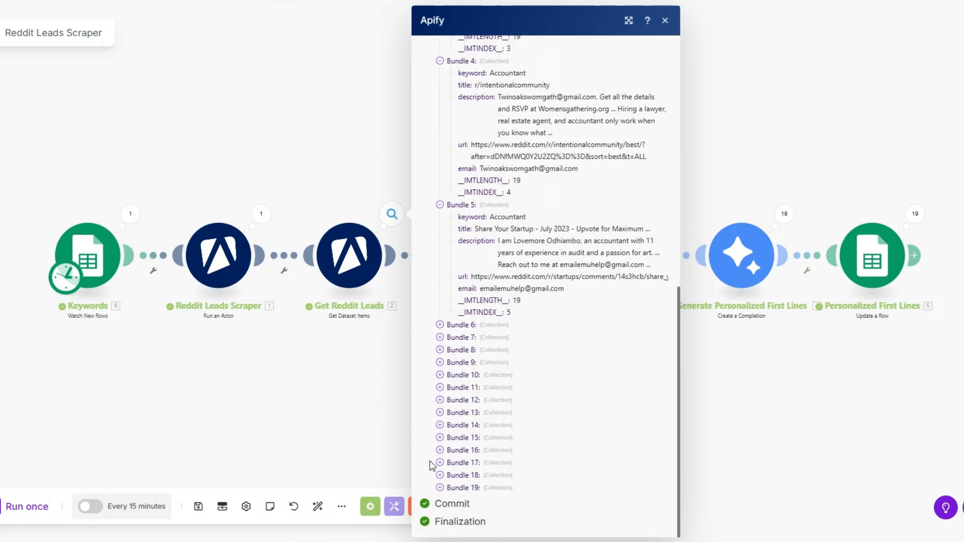
pyautogui.click(377, 438)
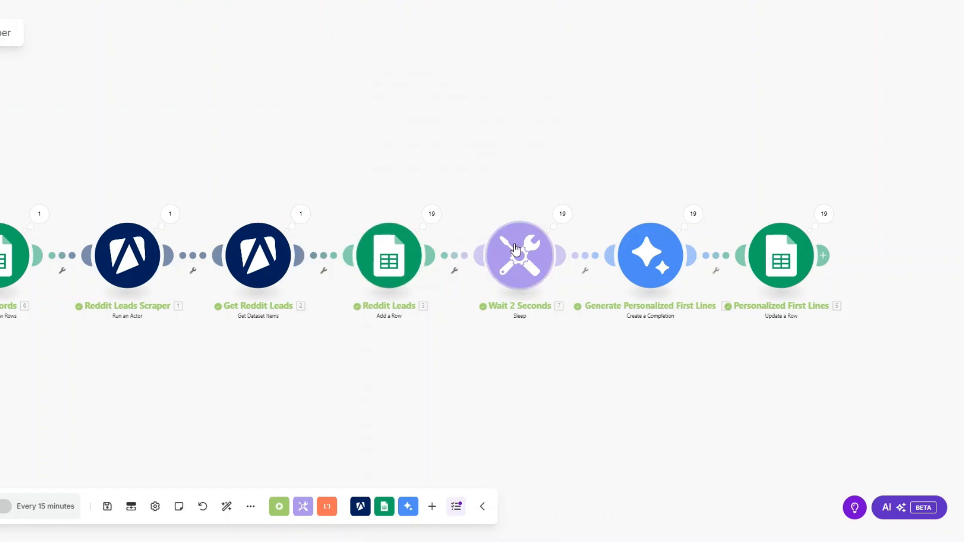
# Review the Gemini results of operations 12, 14, 17 and 18 in Generate Personalized First Lines, and close the output.
pyautogui.click(691, 213)
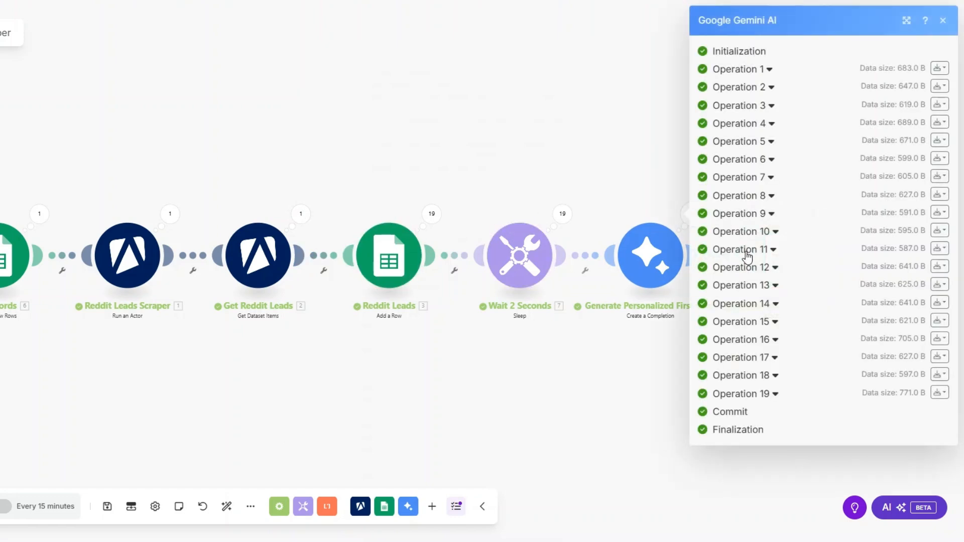
pyautogui.click(747, 267)
pyautogui.scroll(-3, 776, 351)
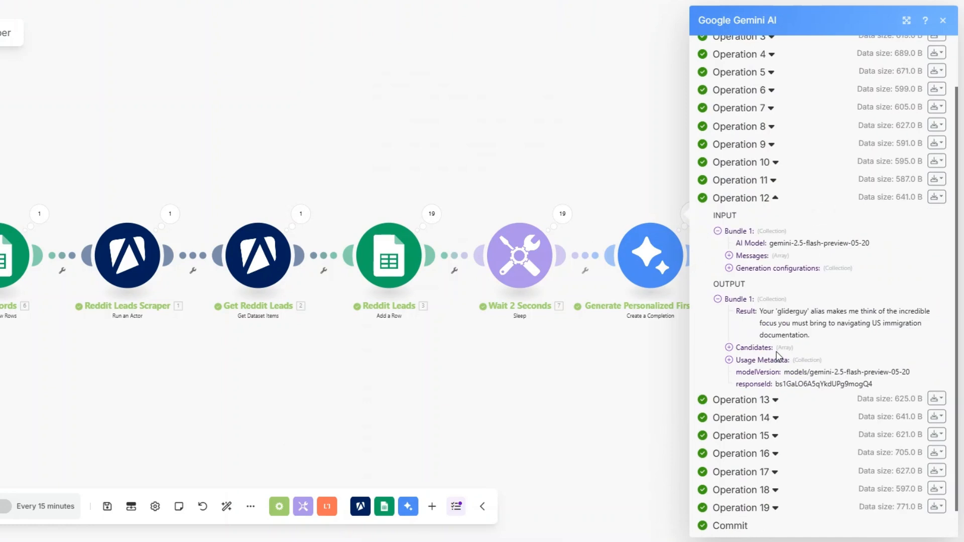
pyautogui.click(742, 393)
pyautogui.scroll(-3, 759, 339)
pyautogui.scroll(-2, 760, 339)
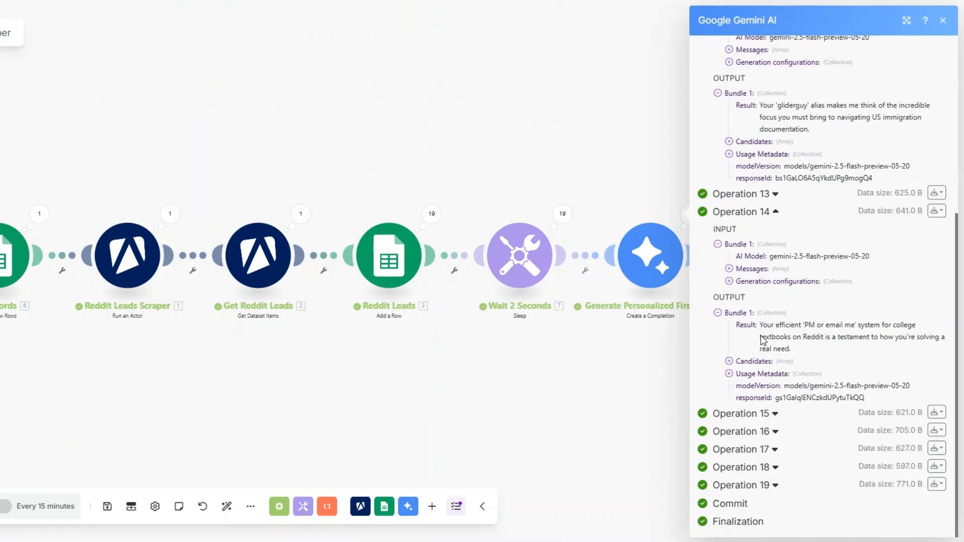
pyautogui.click(765, 450)
pyautogui.scroll(-3, 771, 387)
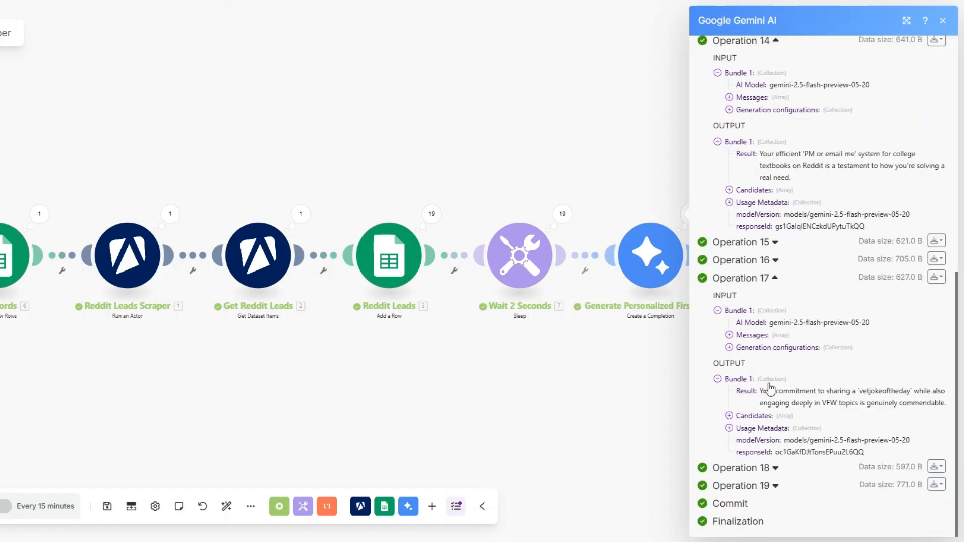
pyautogui.click(743, 469)
pyautogui.scroll(-3, 771, 382)
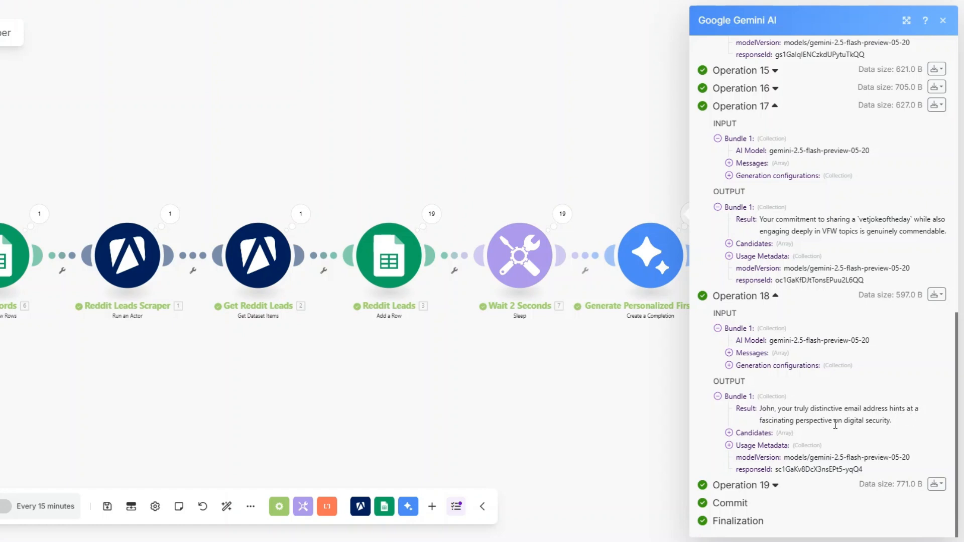
pyautogui.click(578, 419)
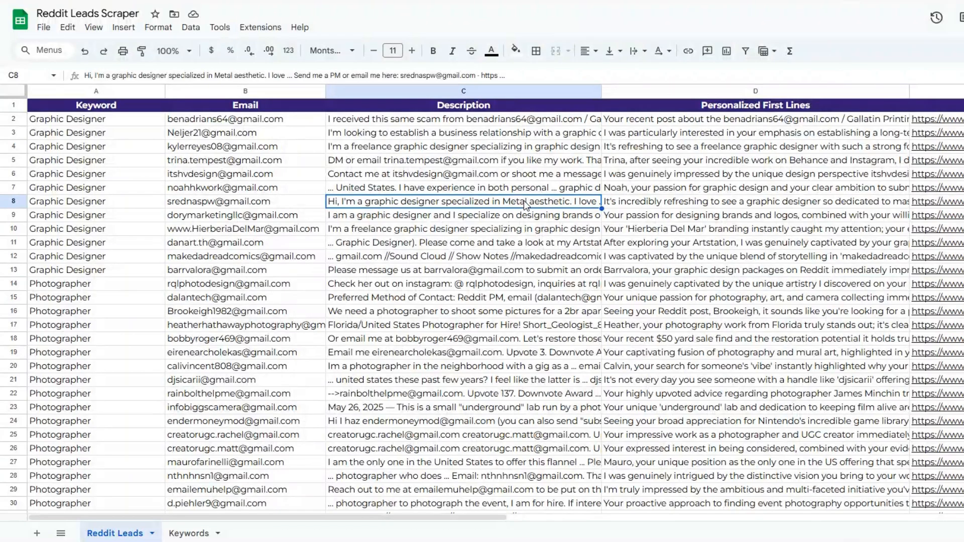
# Switch to the Reddit Leads sheet and look over the new Accountant rows below the Graphic Designer and Photographer leads.
pyautogui.scroll(-5, 523, 200)
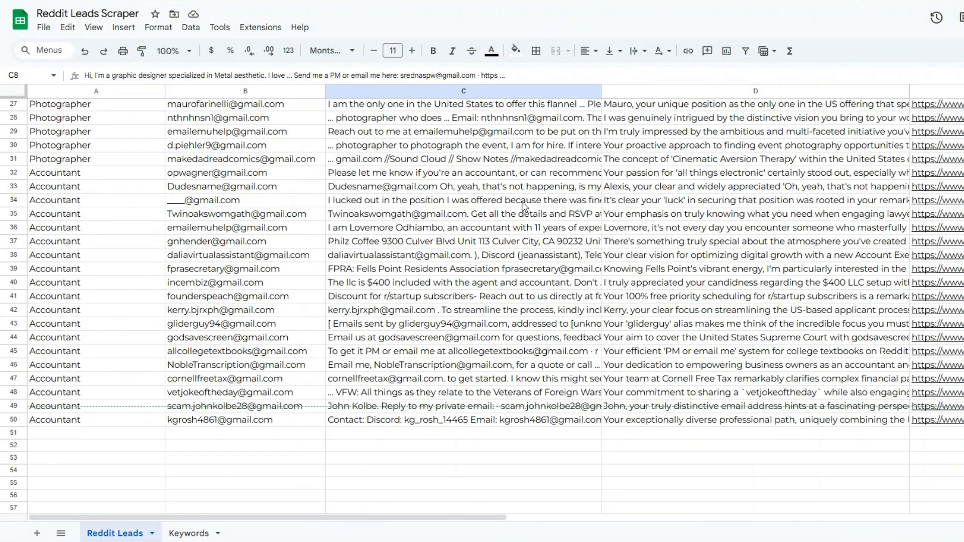
pyautogui.scroll(2, 523, 205)
pyautogui.scroll(-5, 523, 205)
pyautogui.scroll(2, 523, 205)
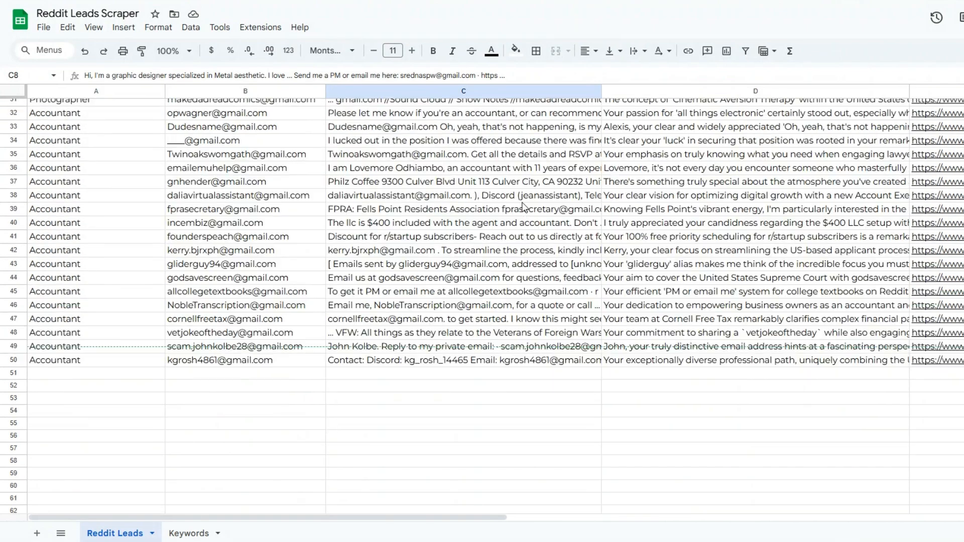
pyautogui.scroll(6, 523, 206)
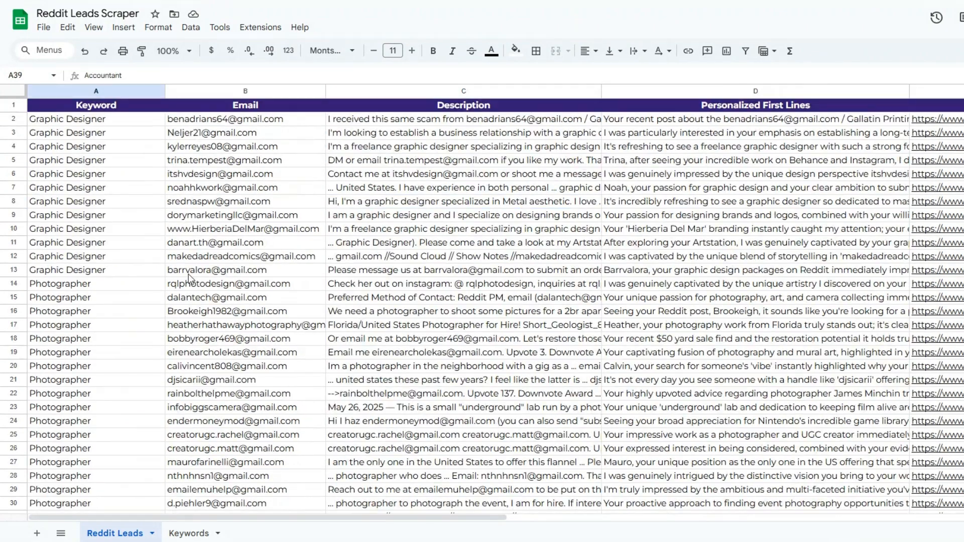
pyautogui.scroll(-5, 190, 277)
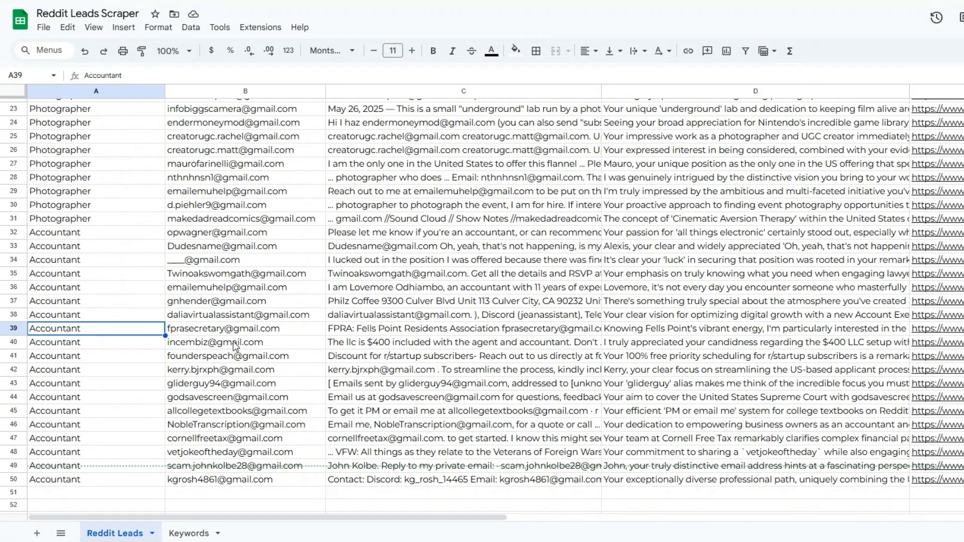
# Check the emails, descriptions and personalized first lines of individual Accountant leads, and return to the sheet's header row.
pyautogui.click(234, 346)
pyautogui.click(474, 359)
pyautogui.click(721, 387)
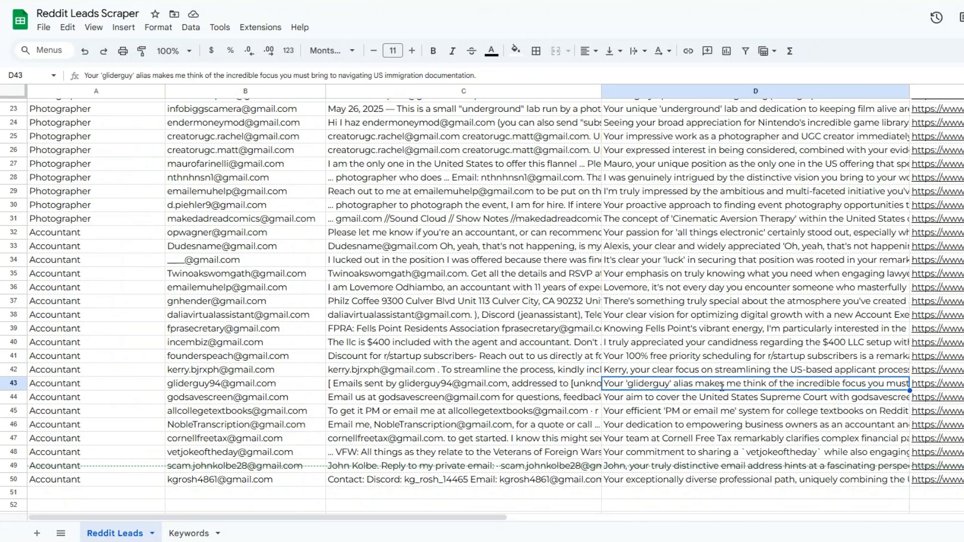
pyautogui.doubleClick(722, 387)
pyautogui.click(709, 413)
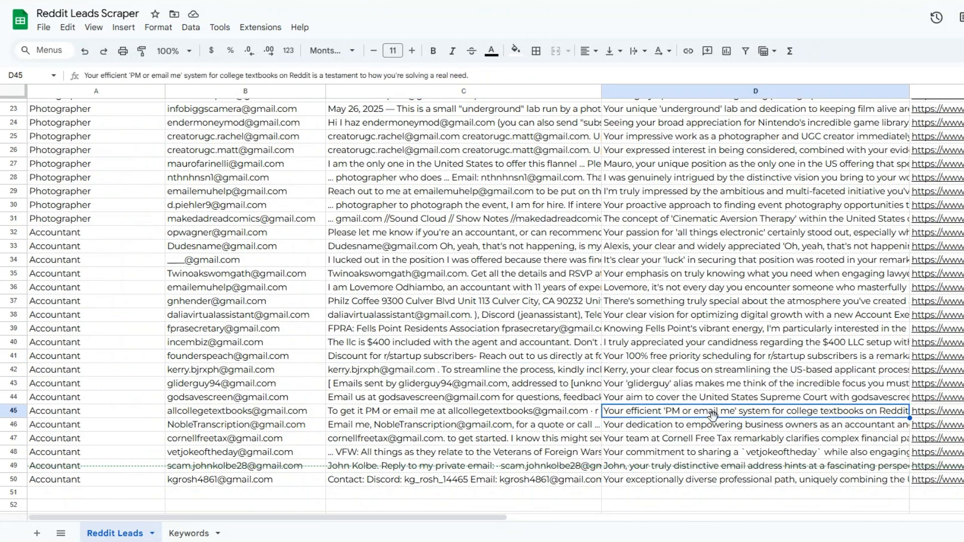
pyautogui.doubleClick(711, 441)
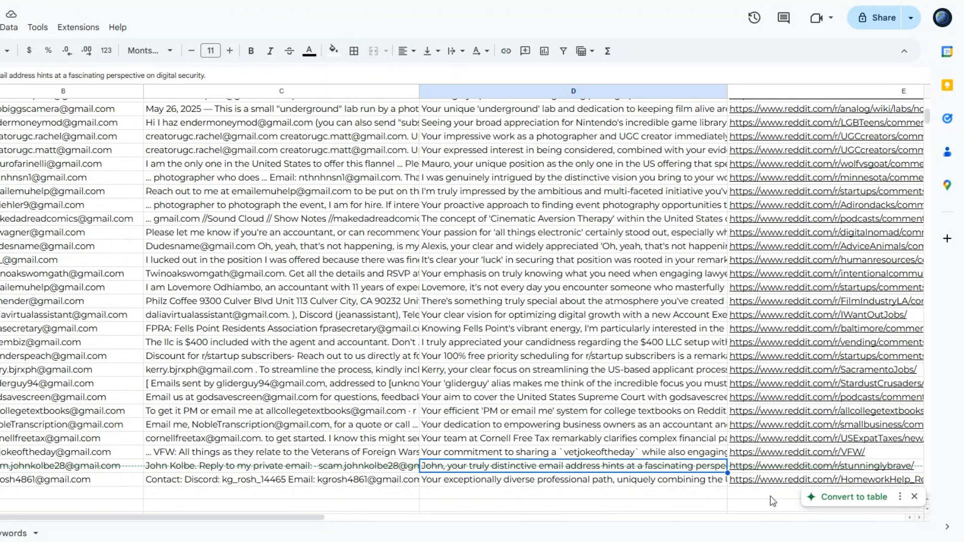
pyautogui.click(954, 493)
pyautogui.scroll(6, 625, 376)
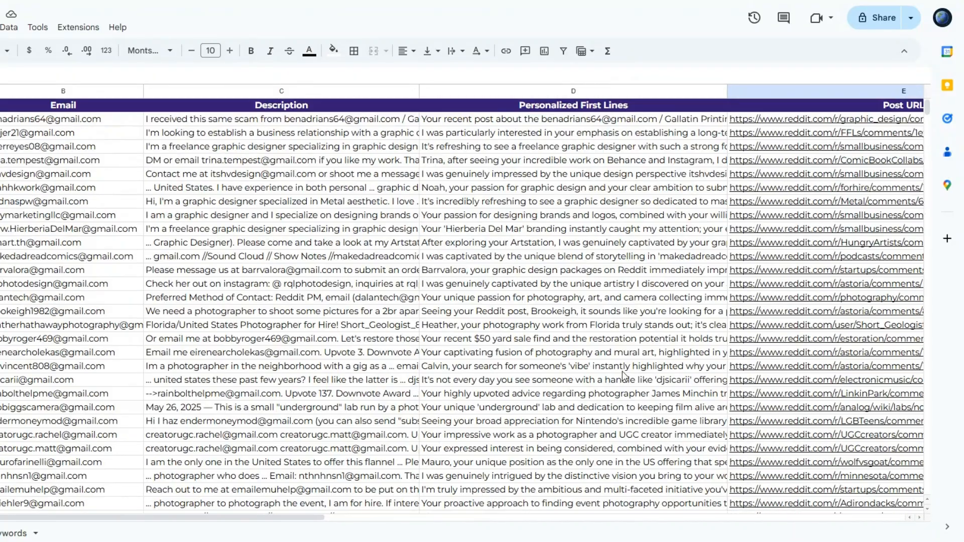